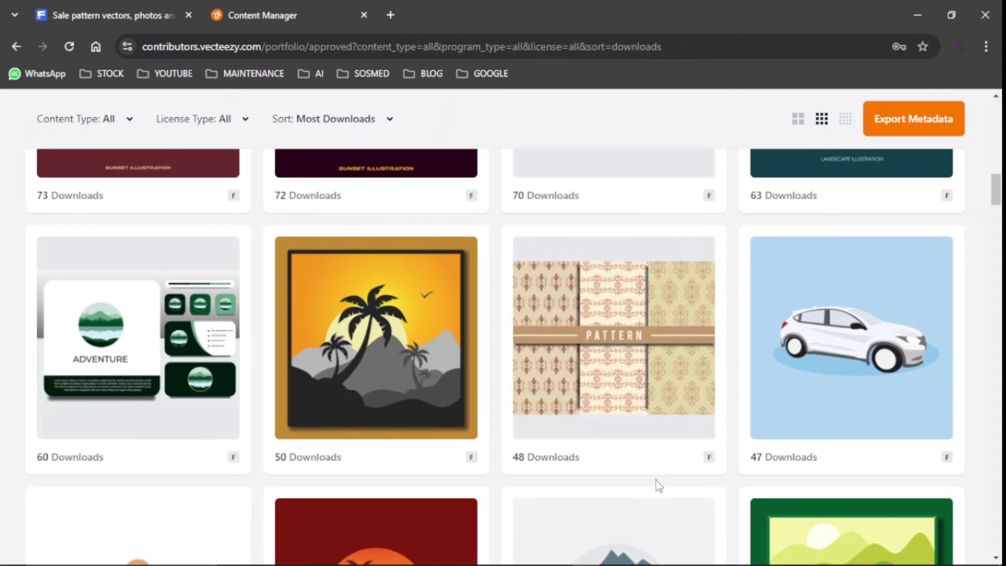
# - Scroll up and down the current browser page
pyautogui.scroll(5, 656, 480)
pyautogui.scroll(5, 656, 480)
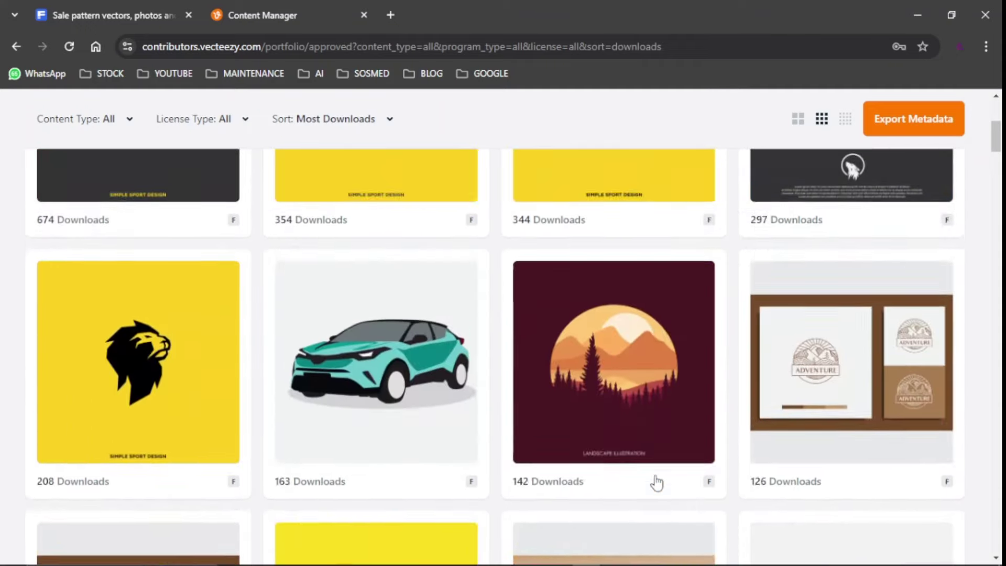
pyautogui.scroll(5, 656, 480)
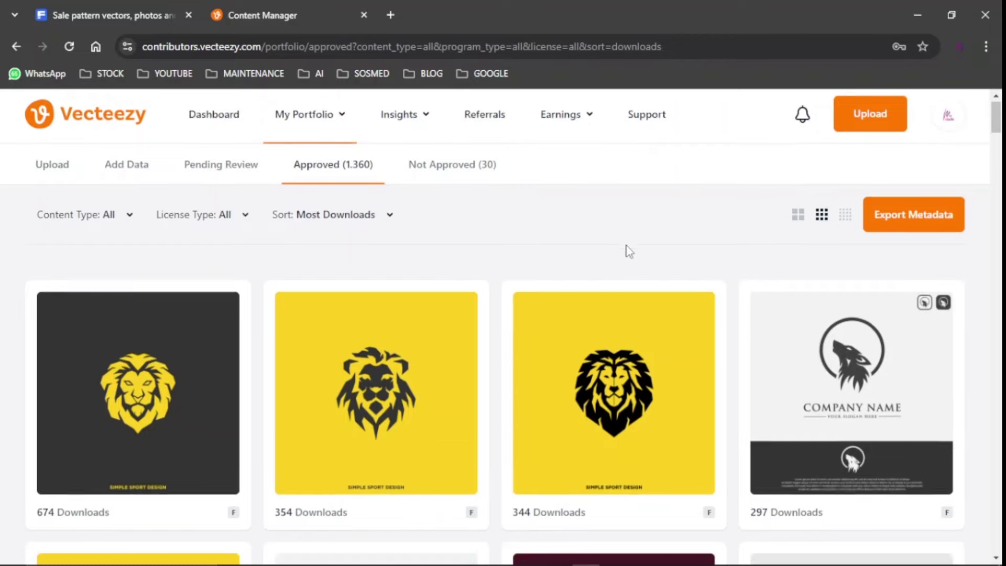
pyautogui.scroll(-10, 627, 249)
pyautogui.scroll(-4, 629, 252)
pyautogui.scroll(-4, 629, 251)
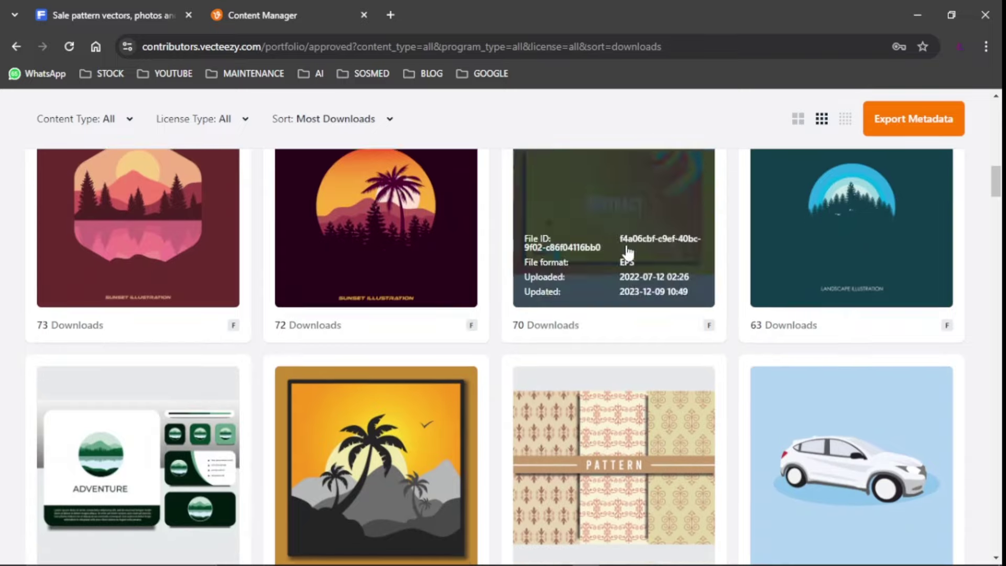
pyautogui.scroll(-3, 628, 251)
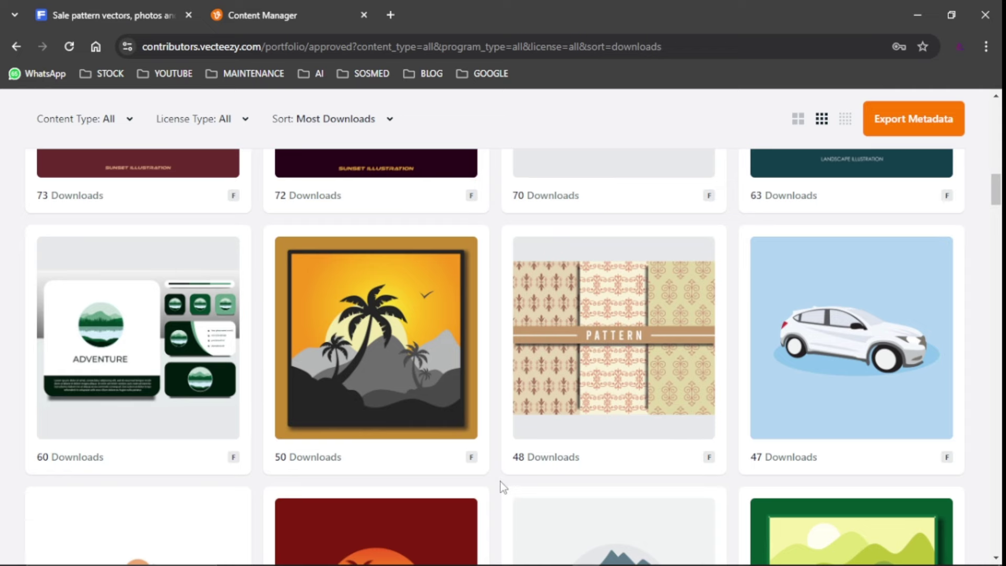
pyautogui.scroll(-1, 501, 482)
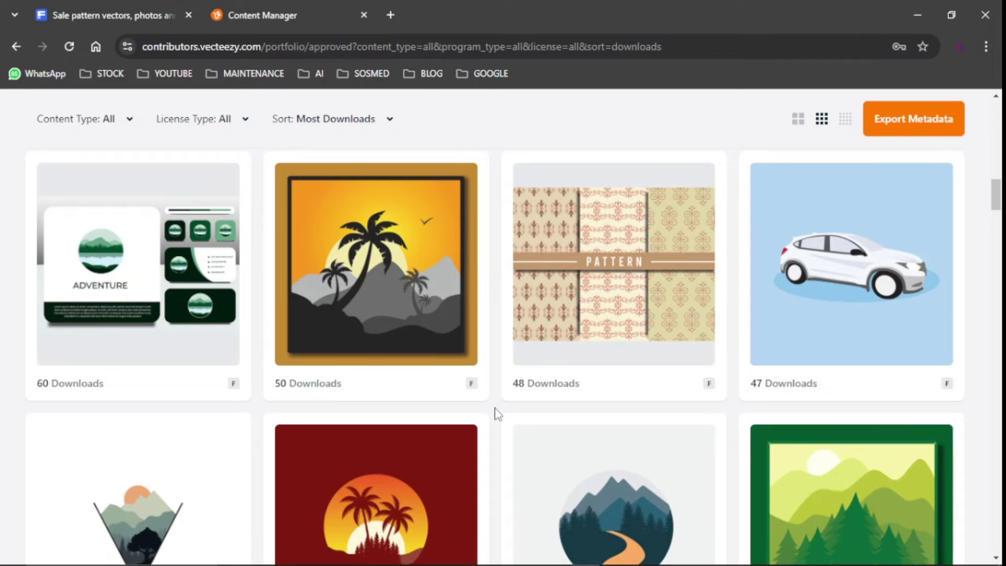
# - Browse Freepik's 'sale pattern' results for seamless sale and discount pattern examples
pyautogui.click(70, 14)
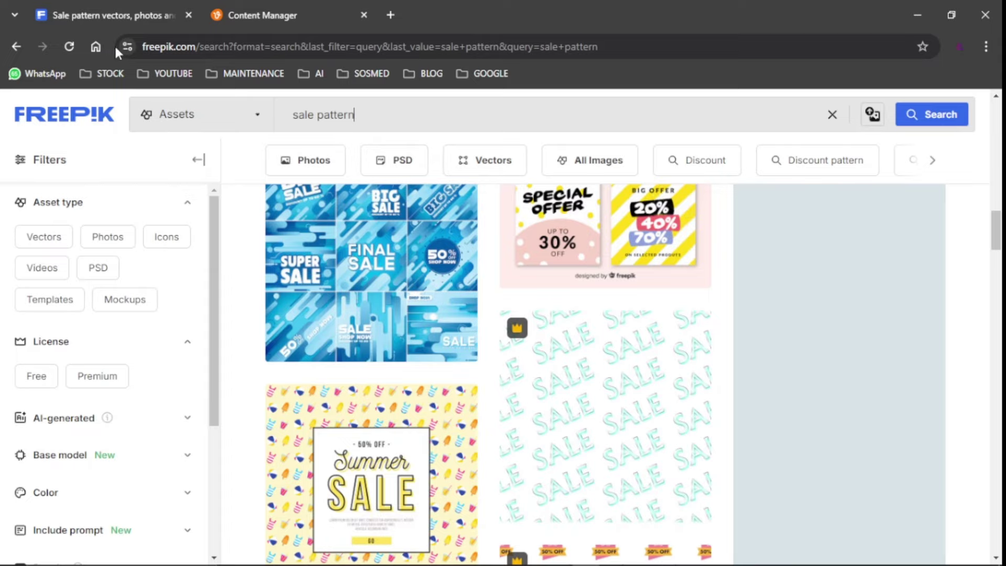
pyautogui.scroll(5, 626, 390)
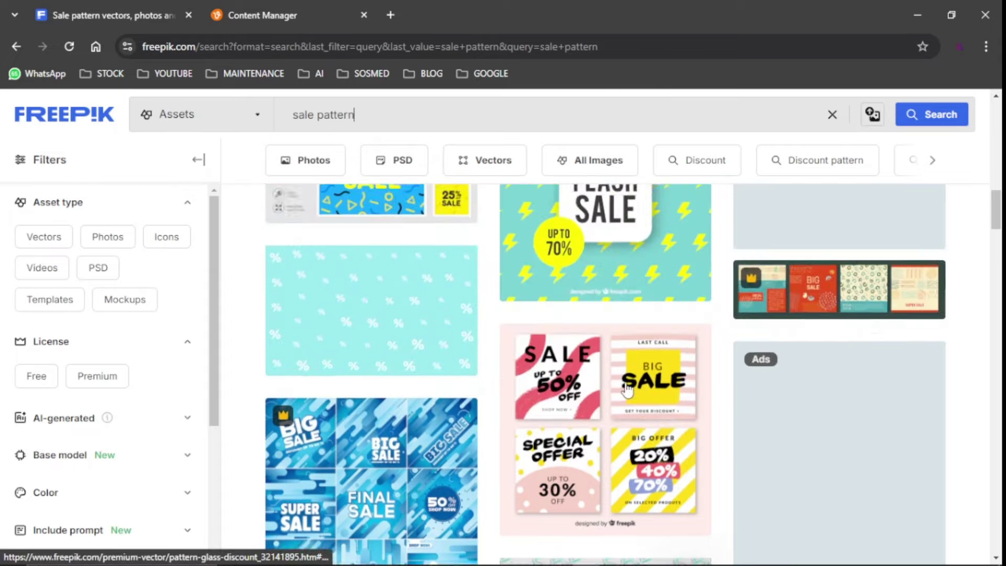
pyautogui.scroll(5, 626, 391)
pyautogui.scroll(5, 626, 390)
pyautogui.scroll(5, 626, 390)
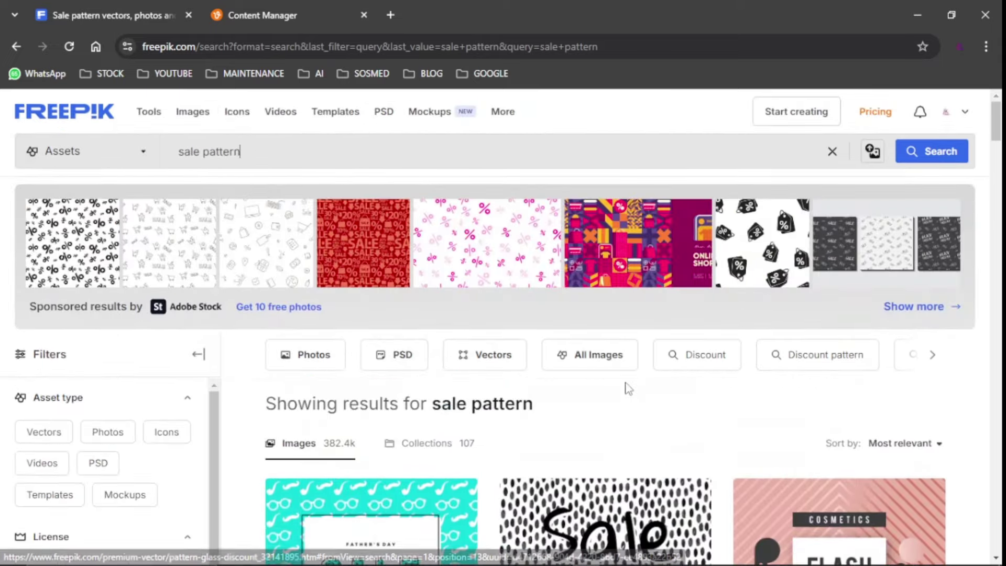
pyautogui.scroll(-5, 628, 388)
pyautogui.scroll(-2, 628, 389)
pyautogui.scroll(-1, 628, 389)
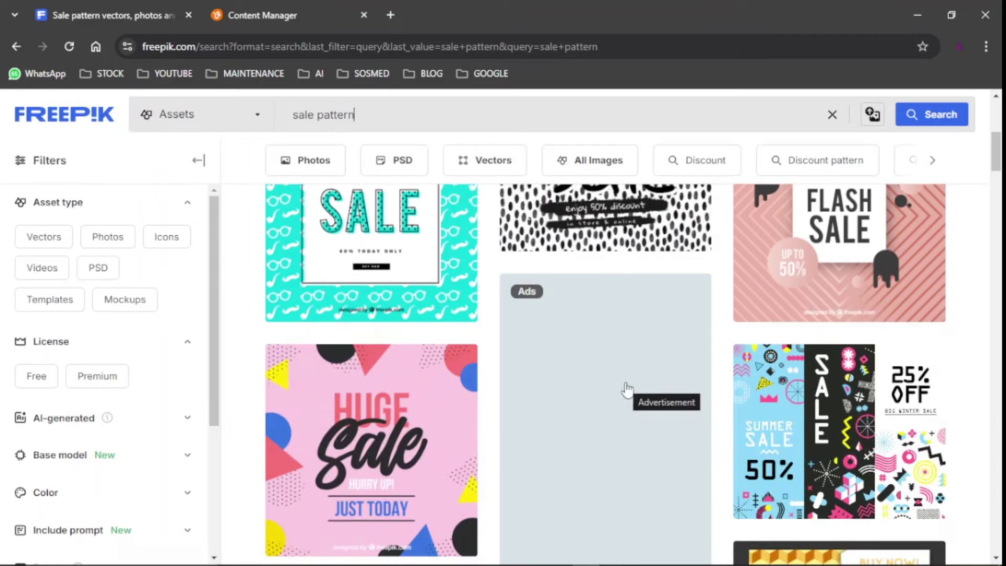
pyautogui.scroll(-5, 626, 389)
pyautogui.scroll(-4, 492, 371)
pyautogui.scroll(-5, 389, 323)
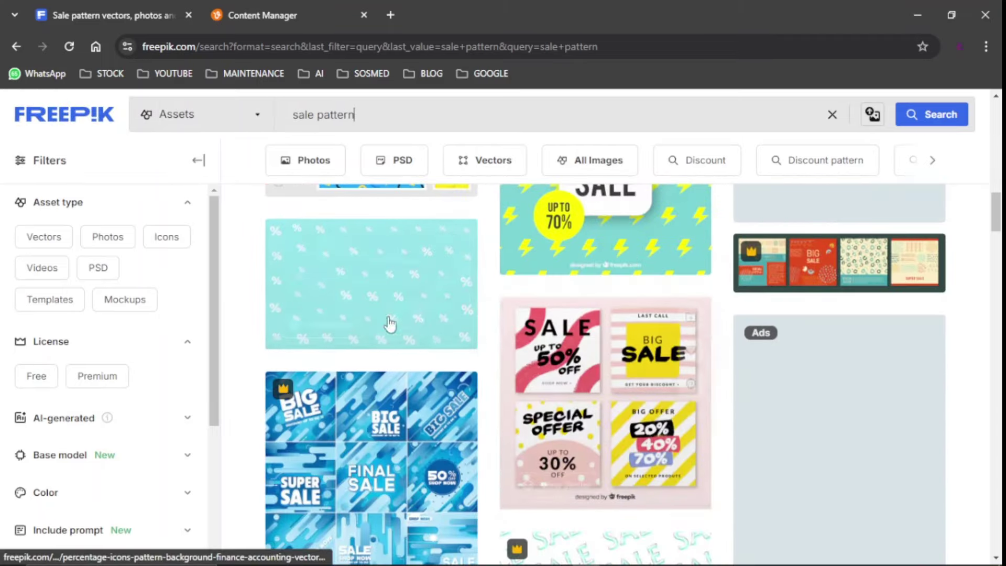
pyautogui.scroll(-4, 390, 324)
pyautogui.scroll(-4, 471, 330)
pyautogui.scroll(-4, 561, 337)
pyautogui.scroll(-1, 564, 335)
pyautogui.moveTo(605, 262)
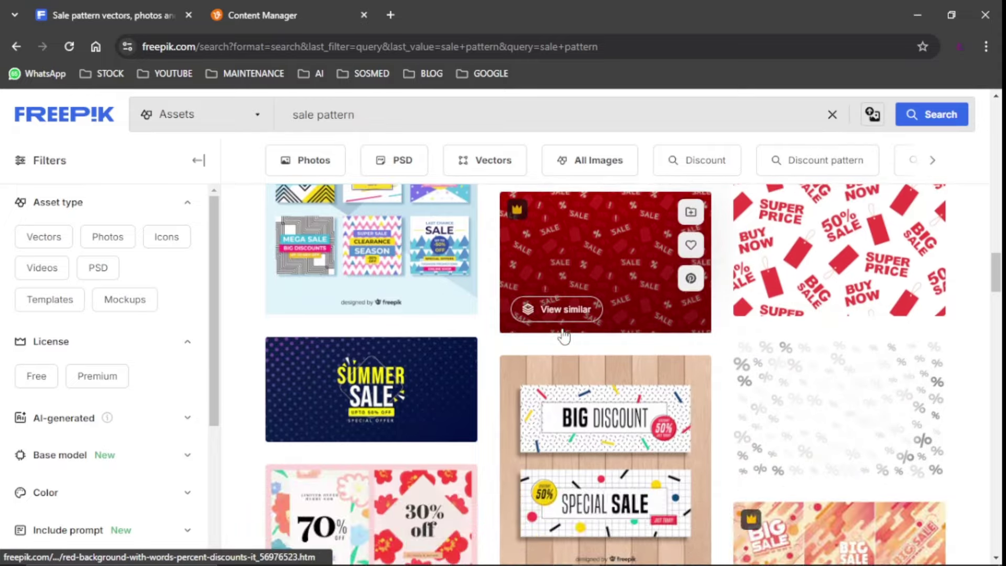
pyautogui.scroll(3, 563, 335)
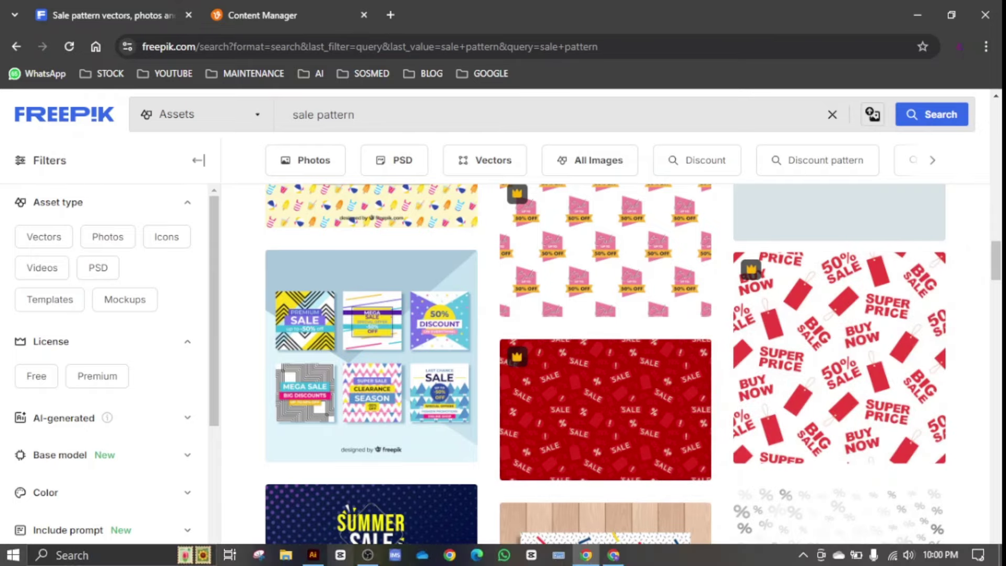
# - Start a new Illustrator document from the home screen, keeping Pixels as units
pyautogui.click(317, 556)
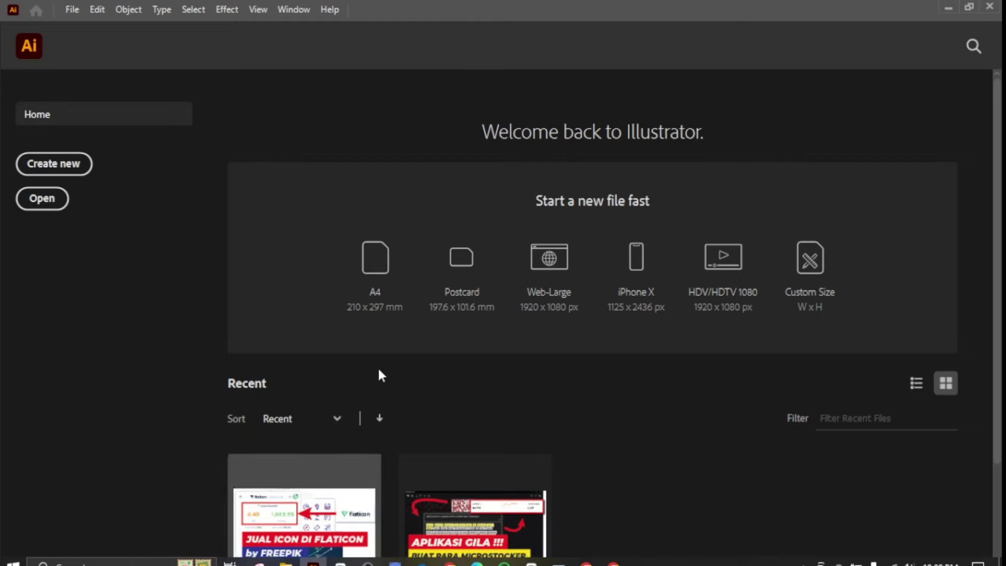
pyautogui.click(52, 164)
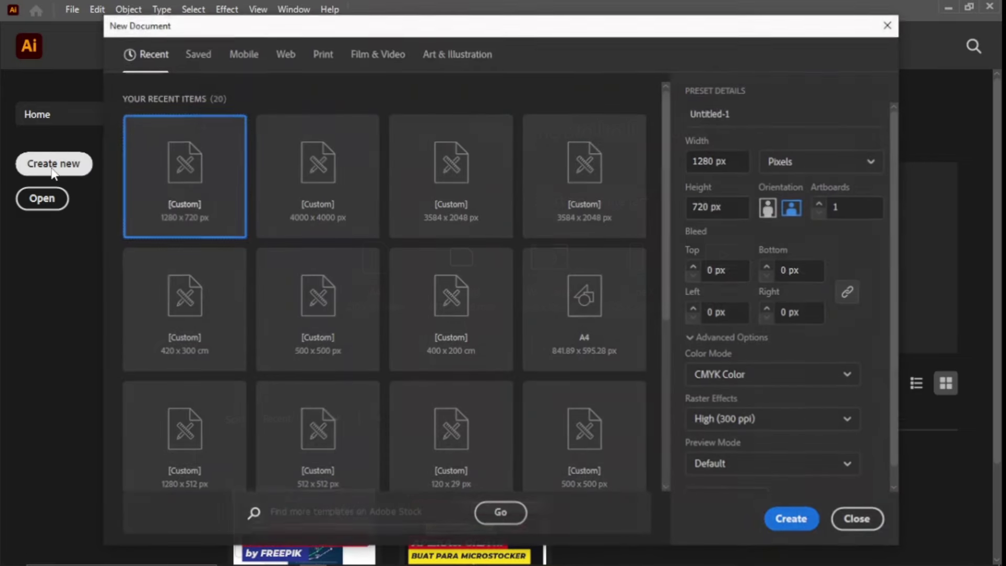
pyautogui.click(801, 169)
pyautogui.click(800, 191)
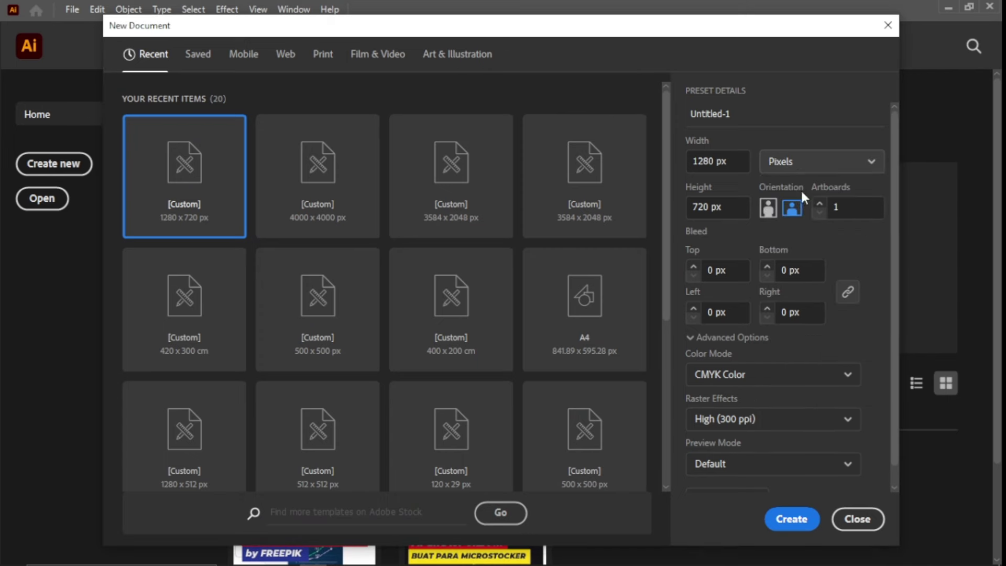
# - Confirm the 1280 px width and 720 px height and create the document
pyautogui.click(717, 161)
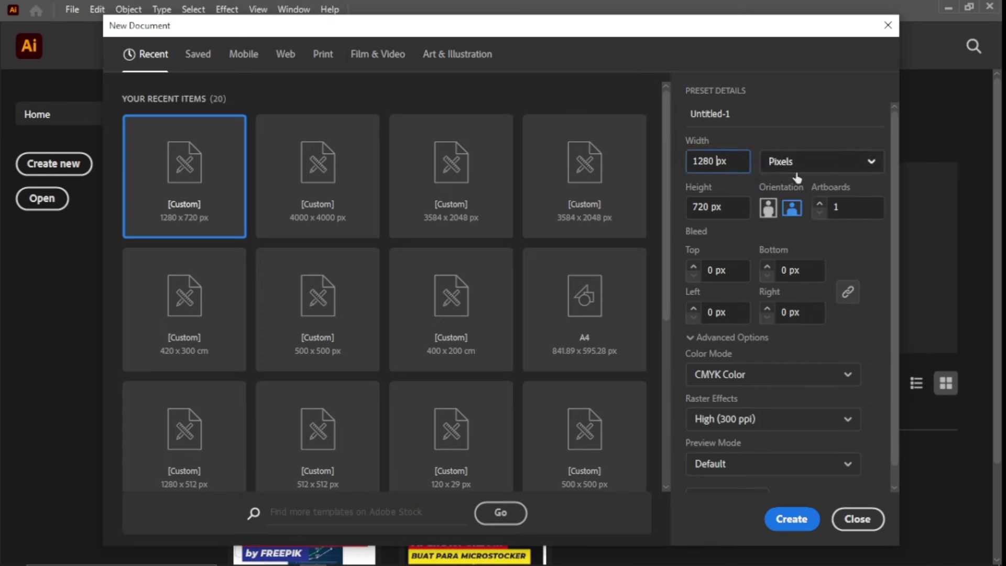
pyautogui.click(723, 207)
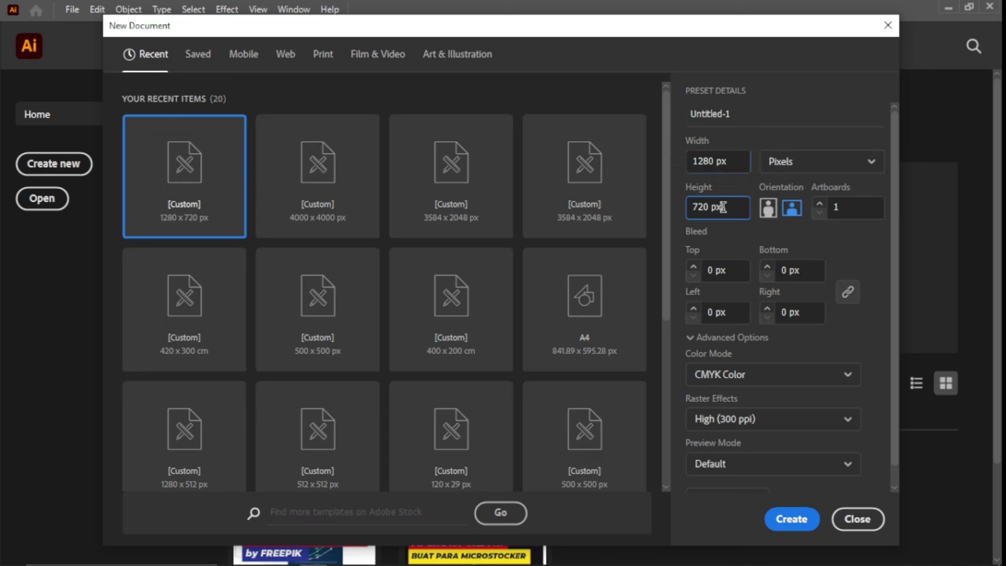
pyautogui.click(709, 162)
pyautogui.click(705, 201)
pyautogui.click(705, 162)
pyautogui.click(707, 203)
pyautogui.click(704, 164)
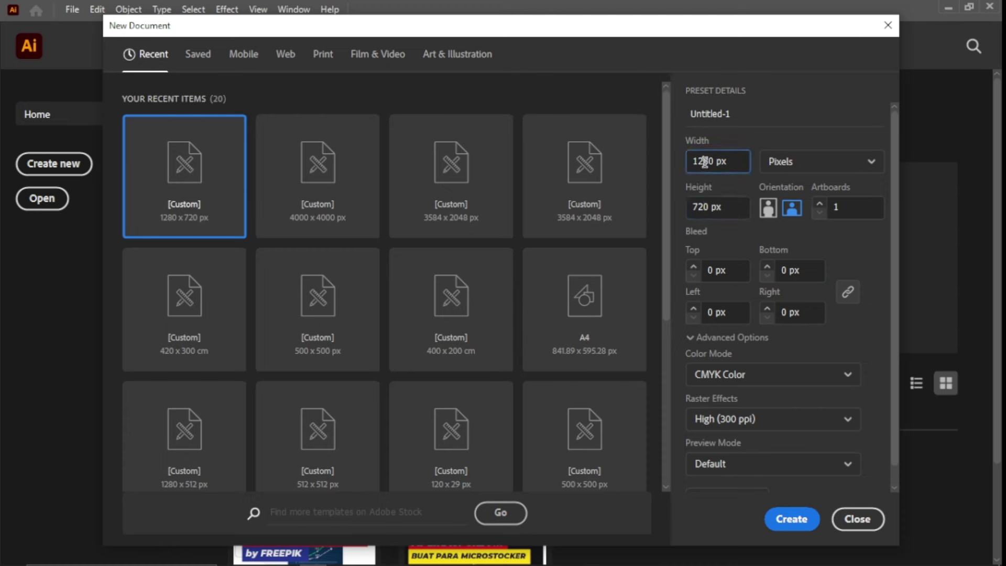
pyautogui.click(708, 205)
pyautogui.click(712, 158)
pyautogui.click(790, 526)
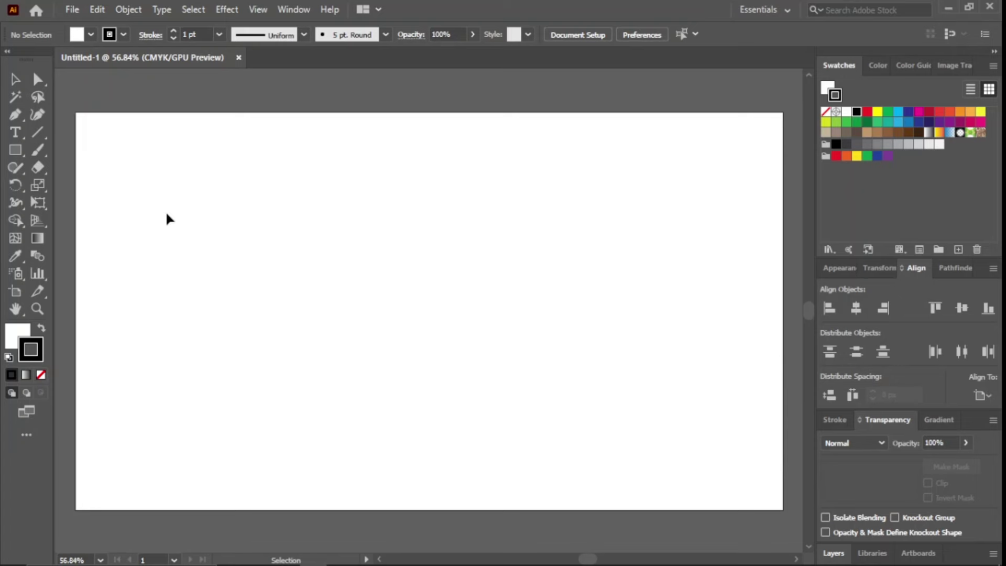
# - Set the fill to None and bring the black (K=100) stroke forward
pyautogui.click(19, 333)
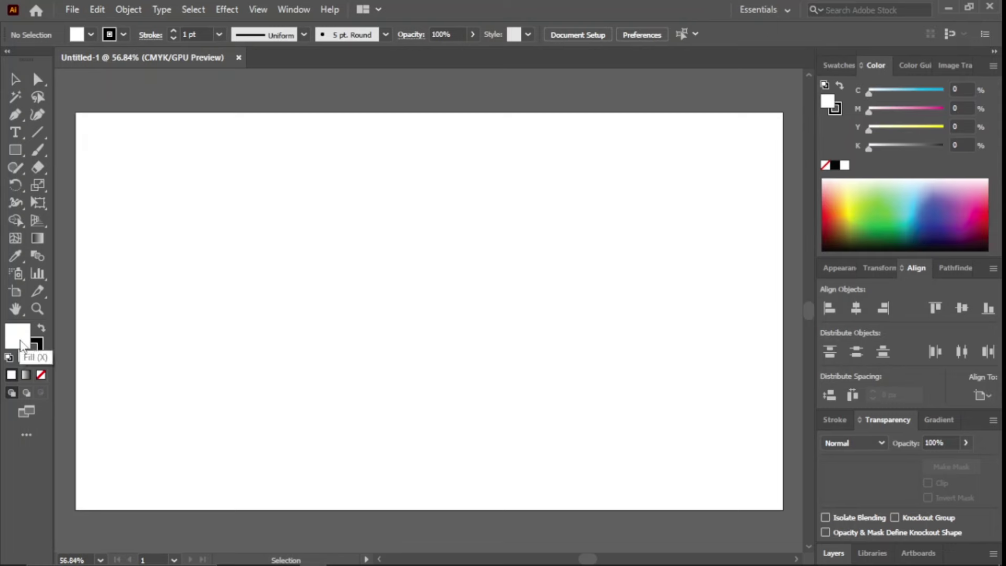
pyautogui.click(41, 374)
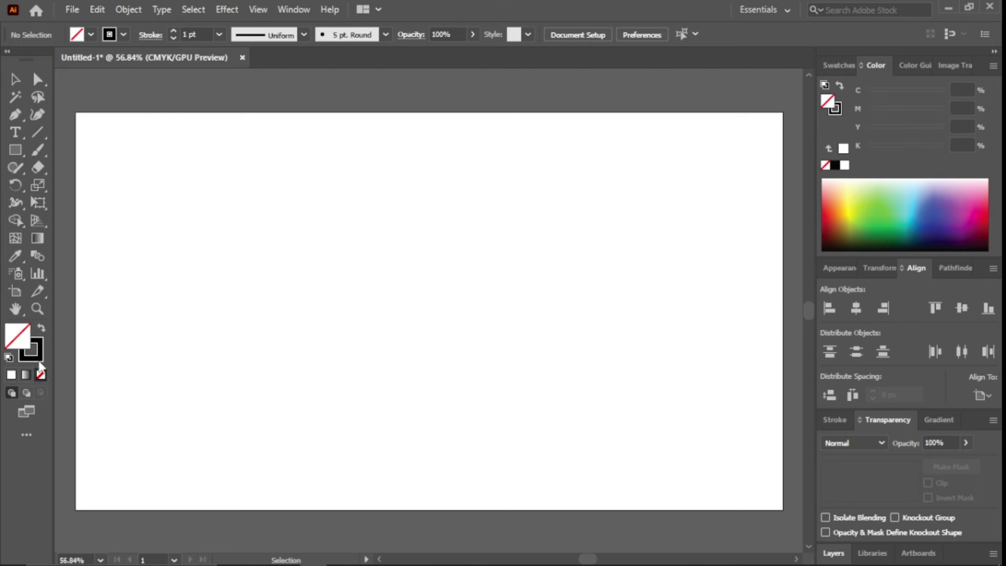
pyautogui.click(39, 361)
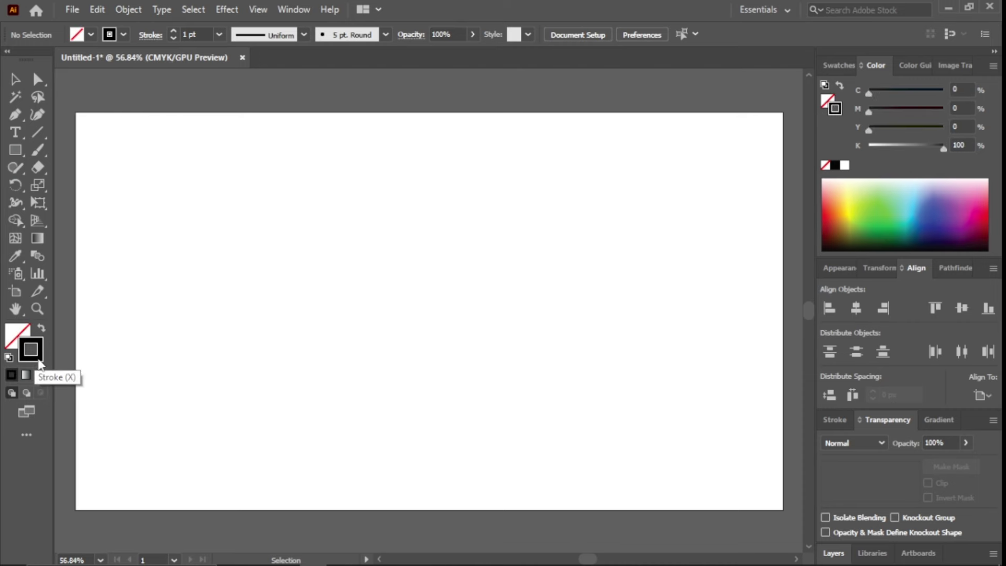
# - Pen-draw a closed, curvy blob outline with 1 pt black stroke on the artboard's left
pyautogui.click(14, 118)
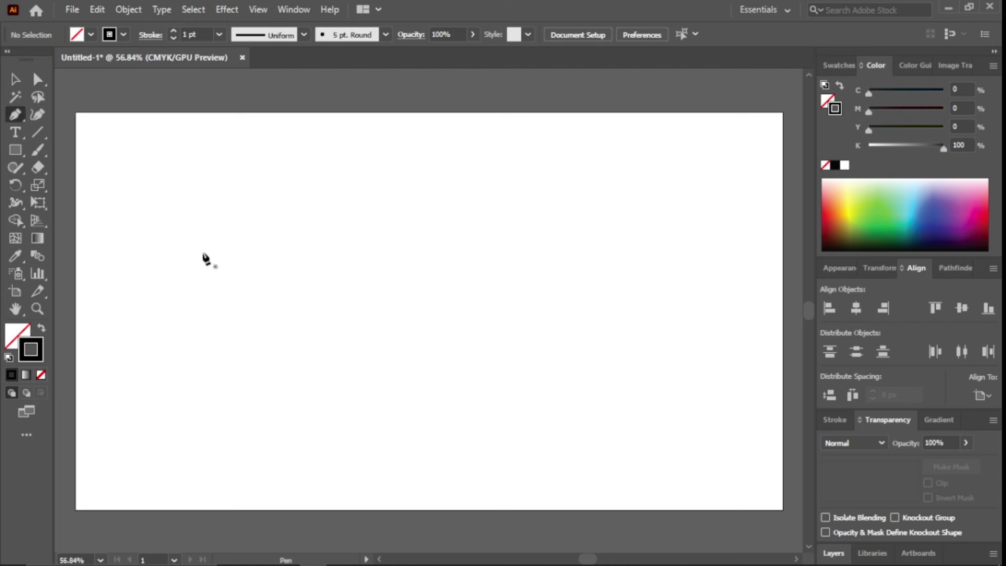
pyautogui.click(206, 270)
pyautogui.moveTo(268, 223); pyautogui.dragTo(316, 225)
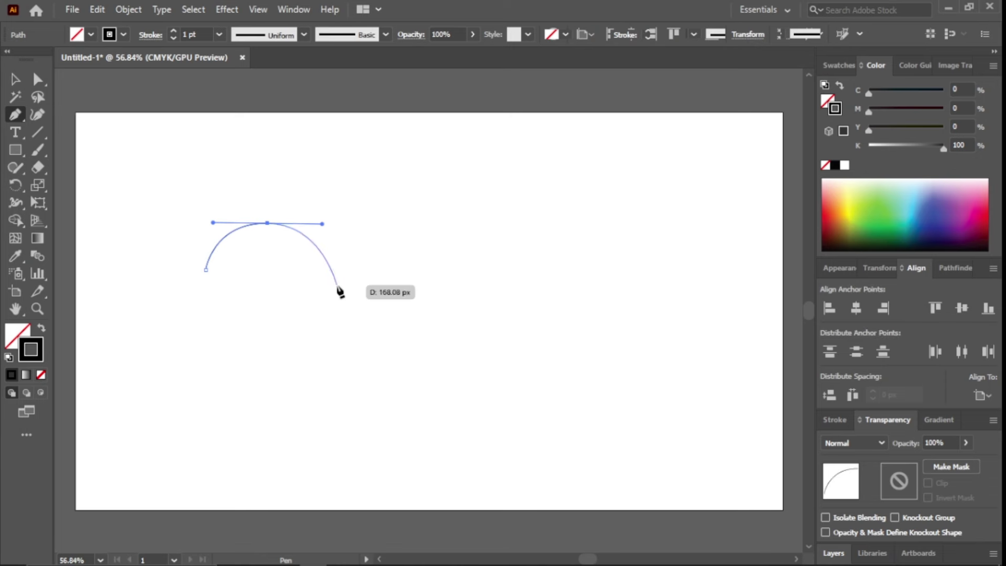
pyautogui.moveTo(338, 288); pyautogui.dragTo(362, 300)
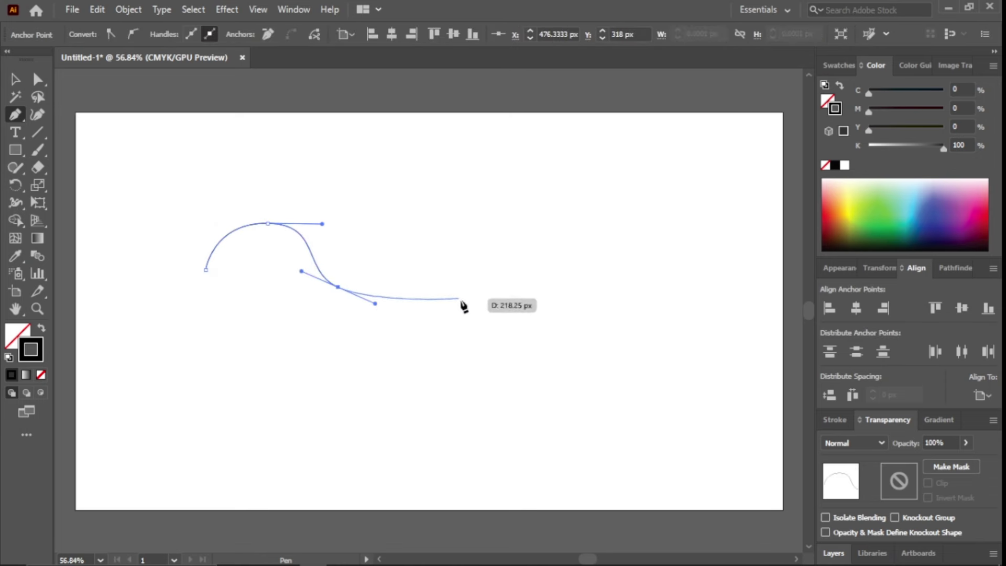
pyautogui.moveTo(465, 305); pyautogui.dragTo(512, 331)
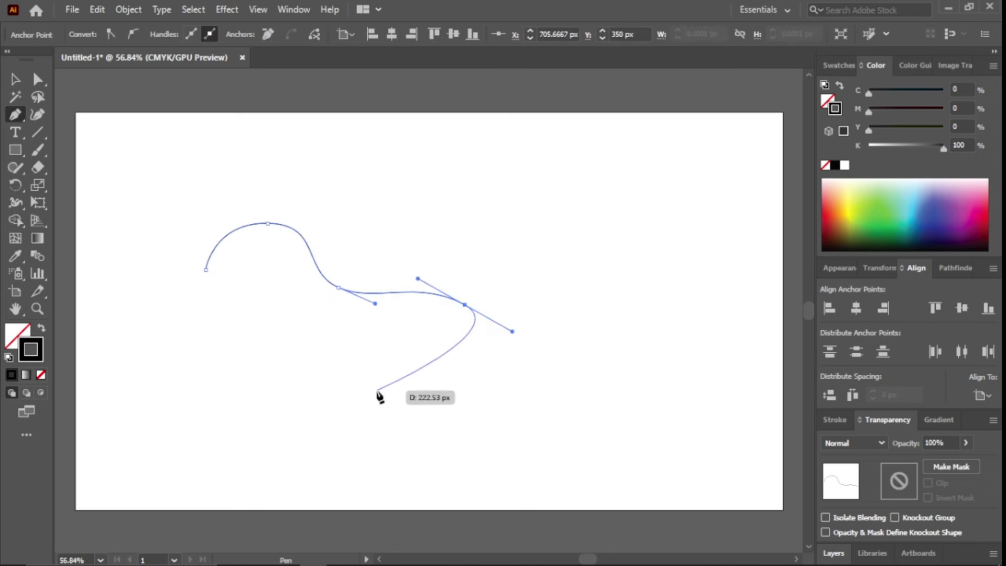
pyautogui.moveTo(375, 391)
pyautogui.mouseDown()
pyautogui.moveTo(314, 378)
pyautogui.moveTo(296, 359)
pyautogui.moveTo(184, 354)
pyautogui.mouseUp()
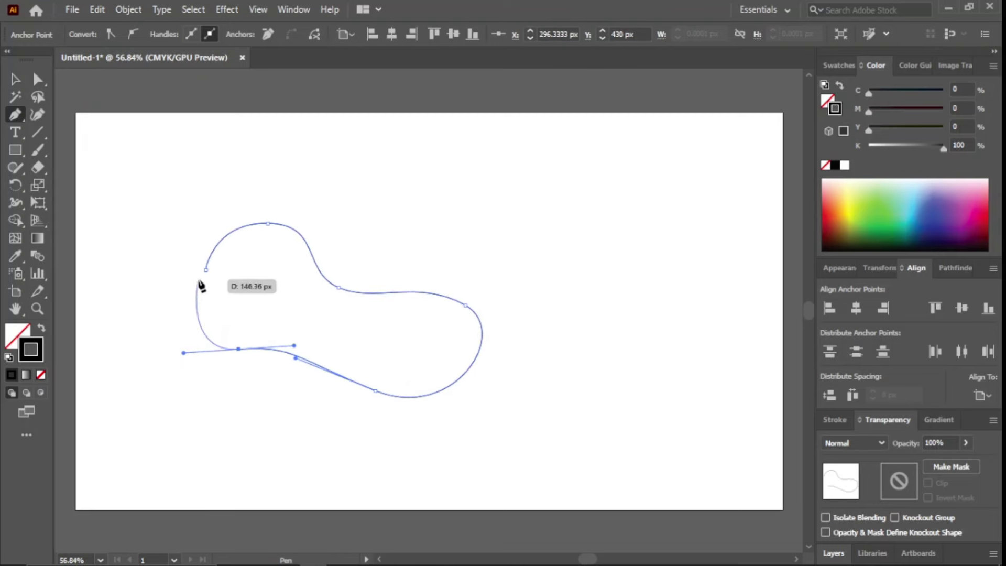
pyautogui.click(206, 270)
pyautogui.moveTo(206, 270); pyautogui.dragTo(211, 257)
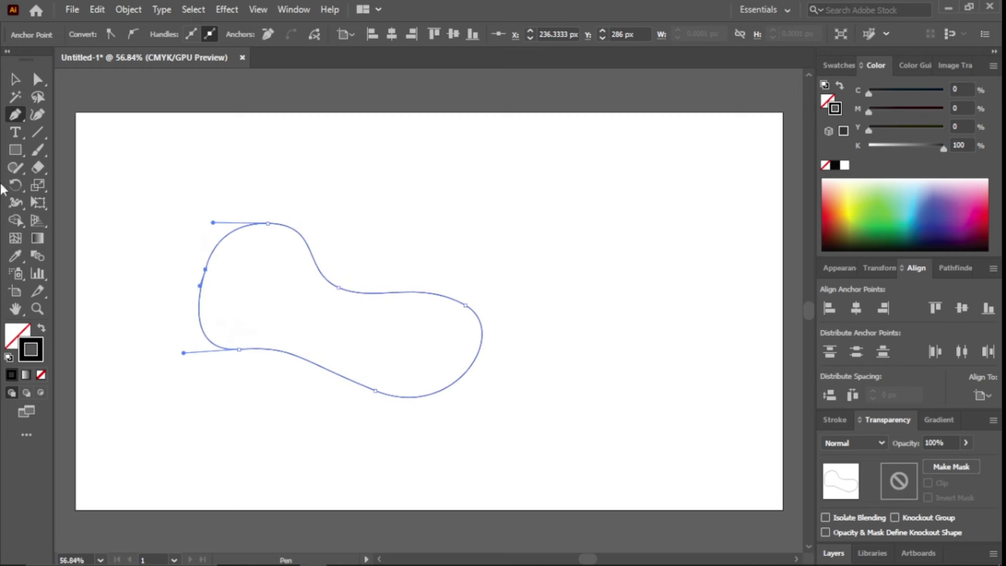
pyautogui.click(16, 78)
pyautogui.click(504, 165)
pyautogui.scroll(-1, 528, 240)
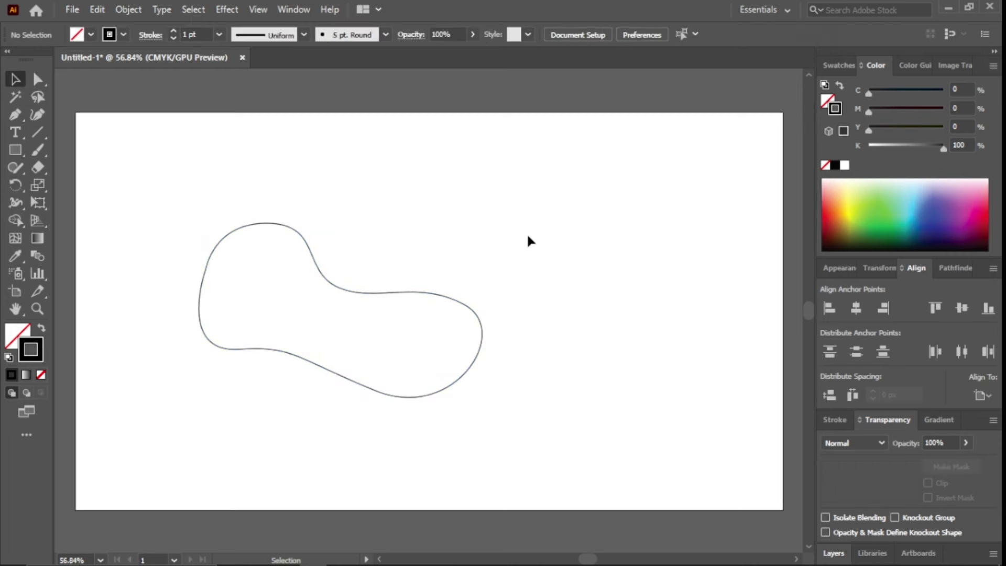
pyautogui.click(14, 118)
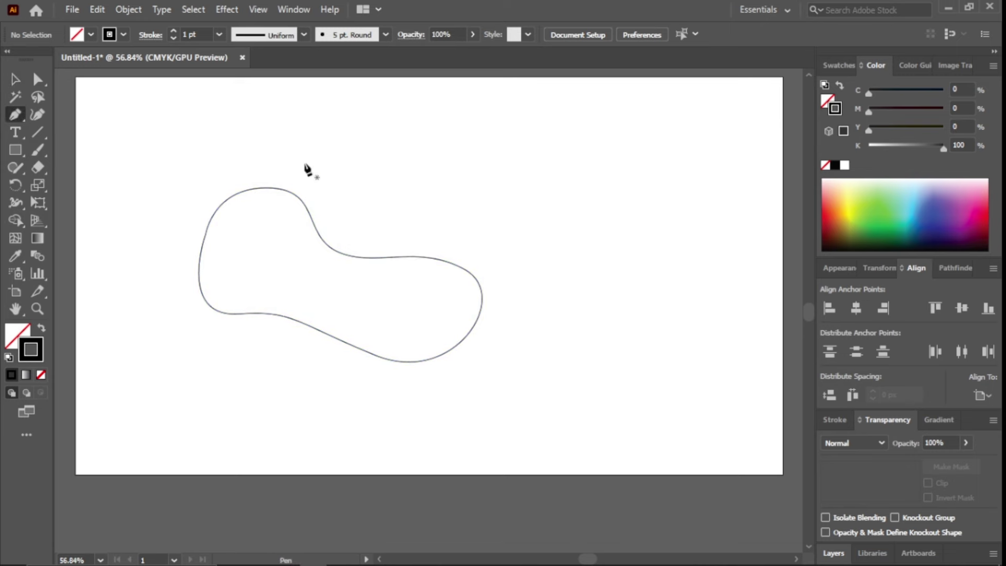
# - Pen-draw a second closed wavy outline whose lower edge follows the first blob's top
pyautogui.click(268, 170)
pyautogui.moveTo(332, 202); pyautogui.dragTo(343, 232)
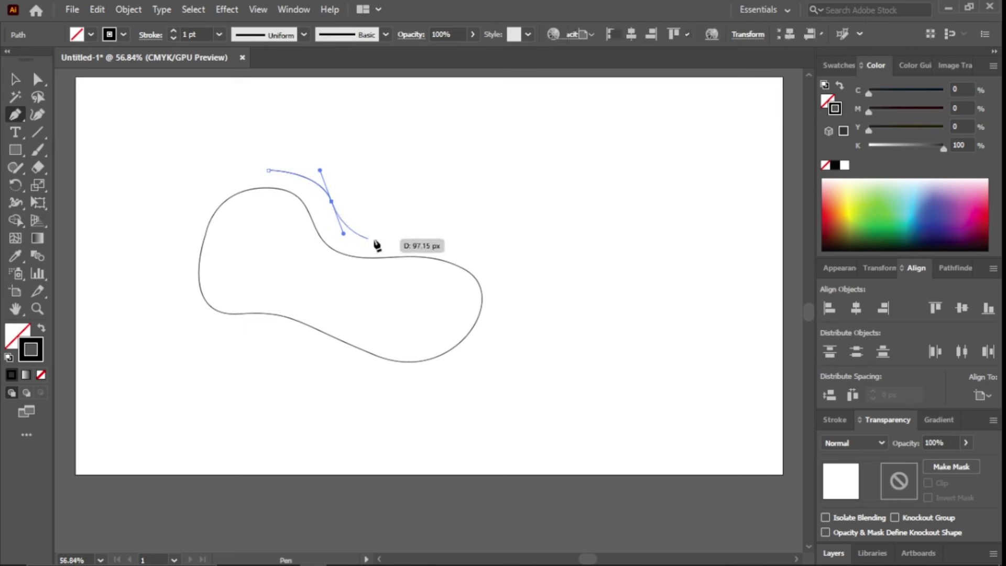
pyautogui.moveTo(405, 239); pyautogui.dragTo(446, 238)
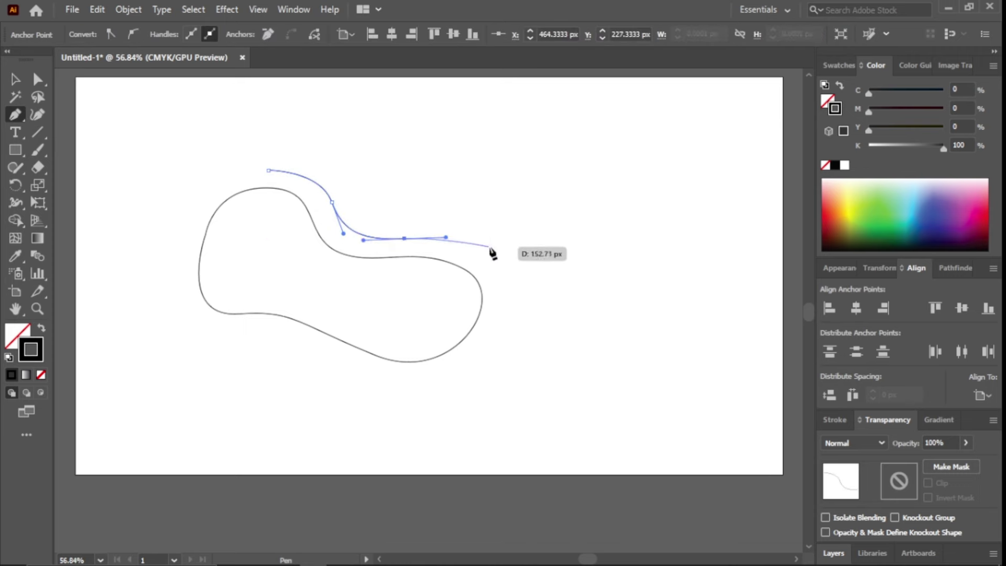
pyautogui.moveTo(487, 257); pyautogui.dragTo(504, 273)
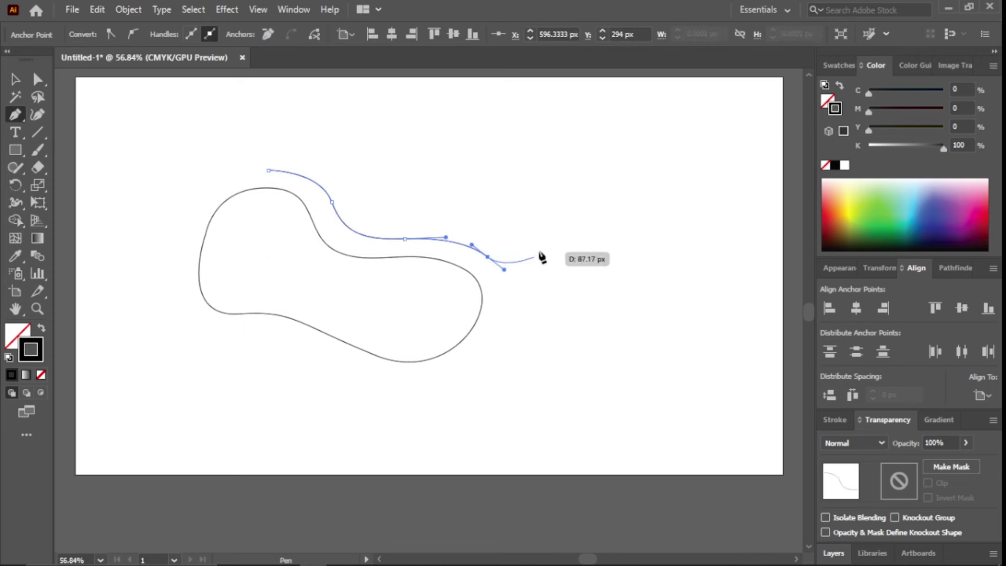
pyautogui.moveTo(545, 241); pyautogui.dragTo(554, 224)
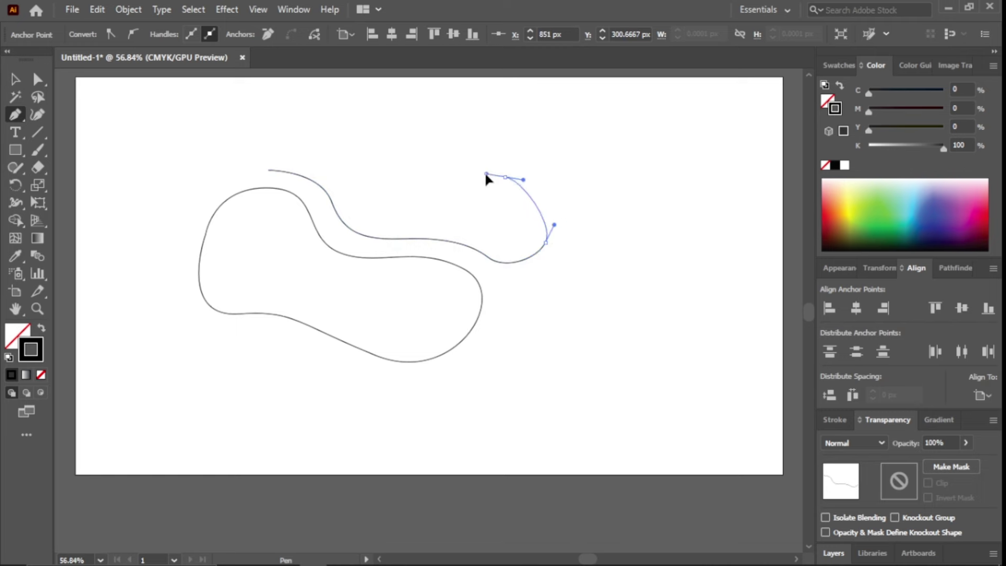
pyautogui.moveTo(505, 177); pyautogui.dragTo(468, 174)
pyautogui.moveTo(407, 123); pyautogui.dragTo(365, 126)
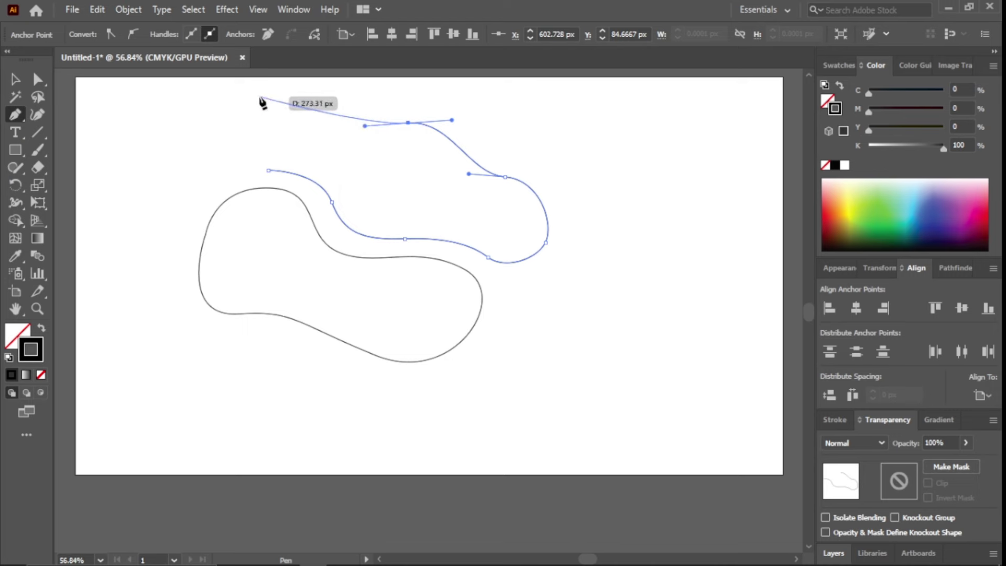
pyautogui.moveTo(260, 97); pyautogui.dragTo(228, 124)
pyautogui.moveTo(269, 170); pyautogui.dragTo(310, 170)
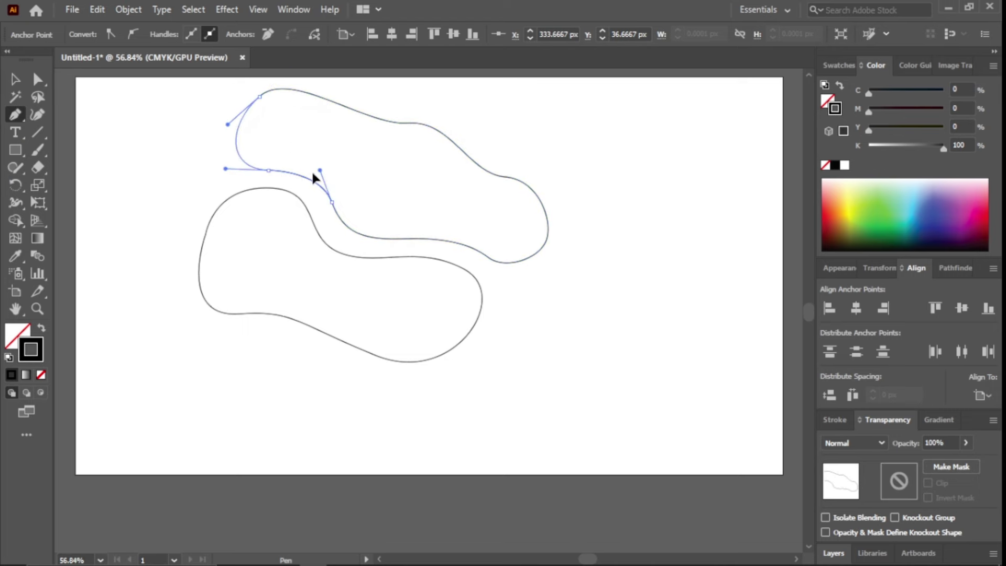
# - Select the upper blob outline for anchor editing with Direct Selection
pyautogui.press('v')
pyautogui.scroll(2, 576, 347)
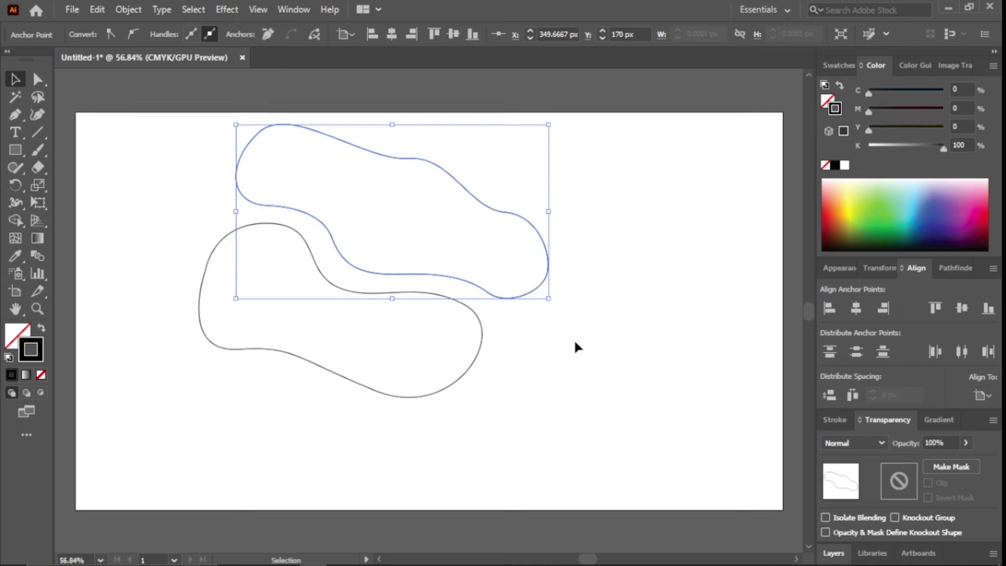
pyautogui.scroll(1, 576, 346)
pyautogui.click(593, 233)
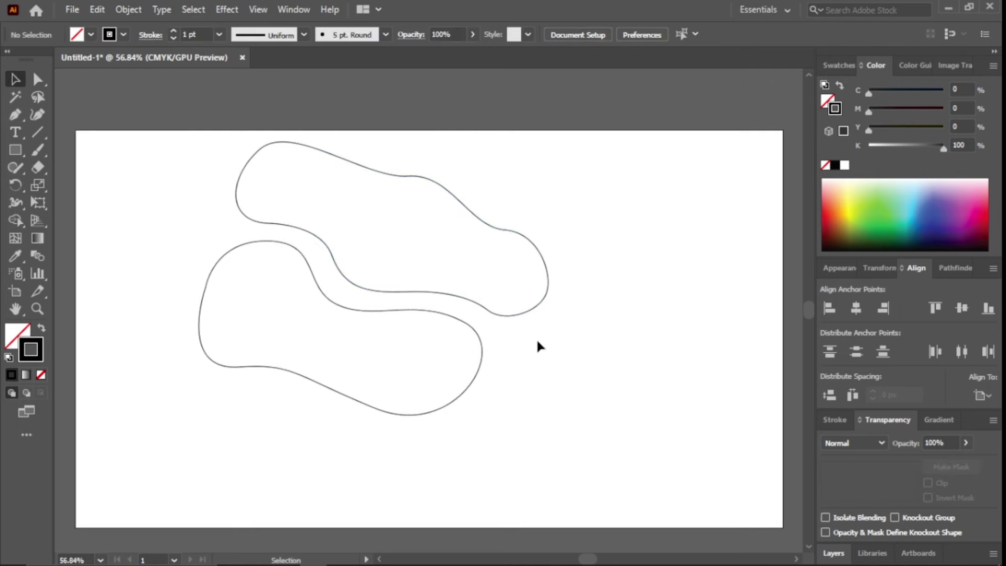
pyautogui.click(397, 180)
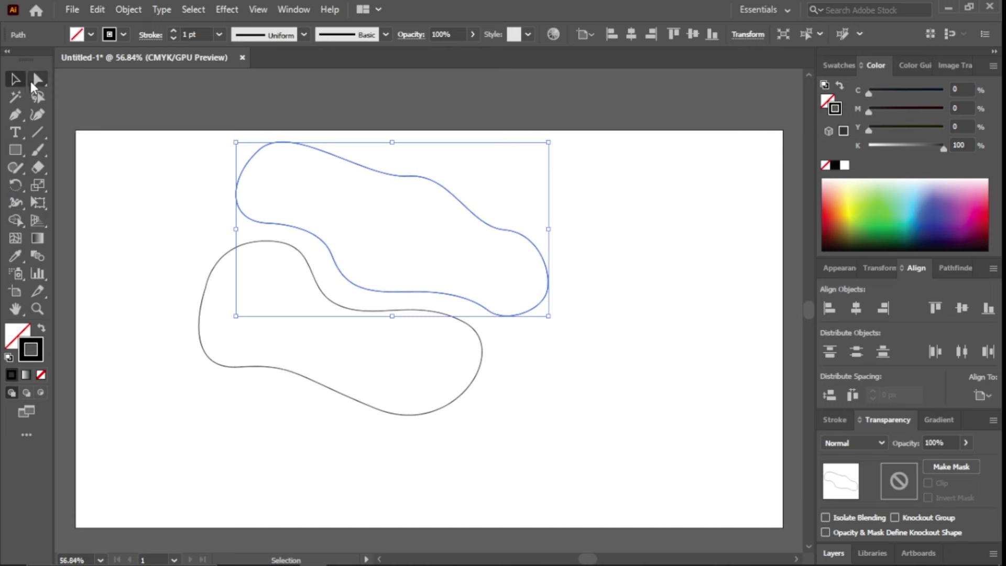
pyautogui.click(32, 82)
# - Reshape the upper blob's top, upper-left and right-end anchors into smoother curves
pyautogui.click(408, 177)
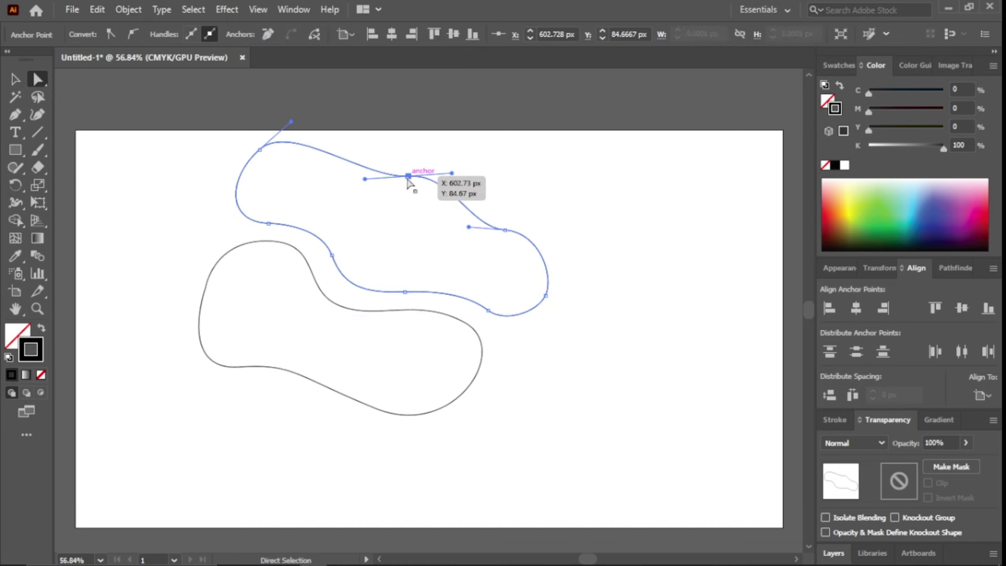
pyautogui.moveTo(408, 176); pyautogui.dragTo(401, 192)
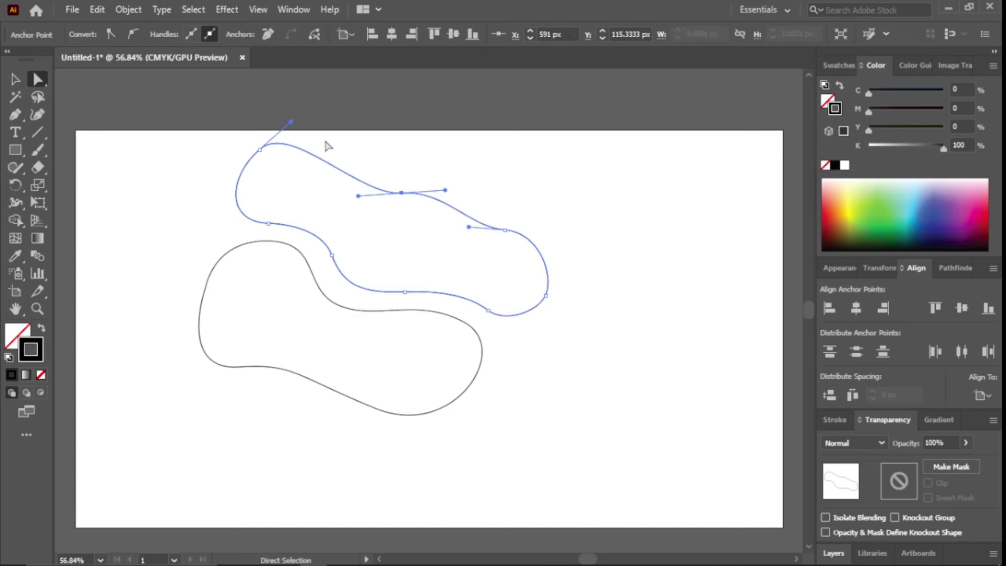
pyautogui.moveTo(291, 121); pyautogui.dragTo(341, 102)
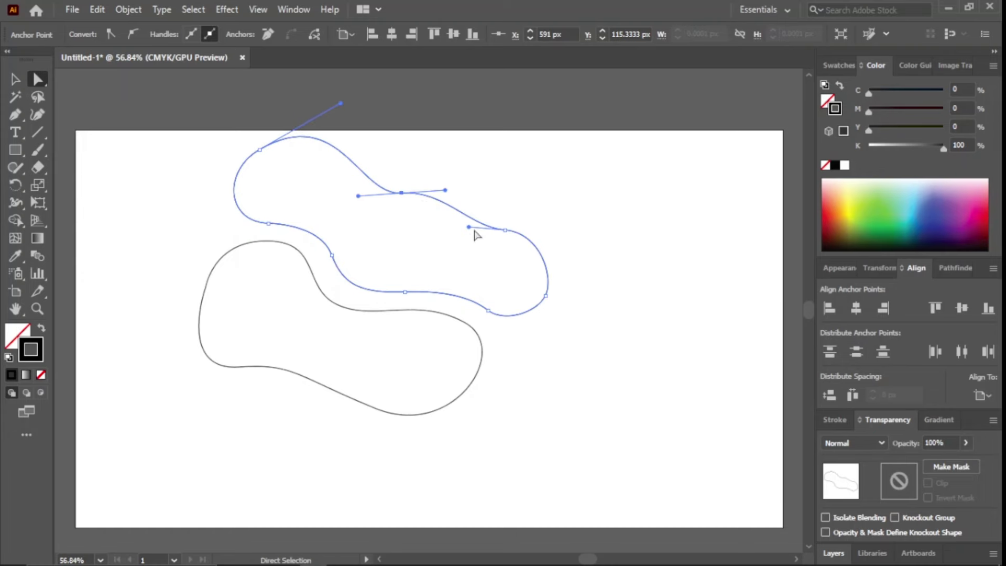
pyautogui.moveTo(468, 227); pyautogui.dragTo(466, 233)
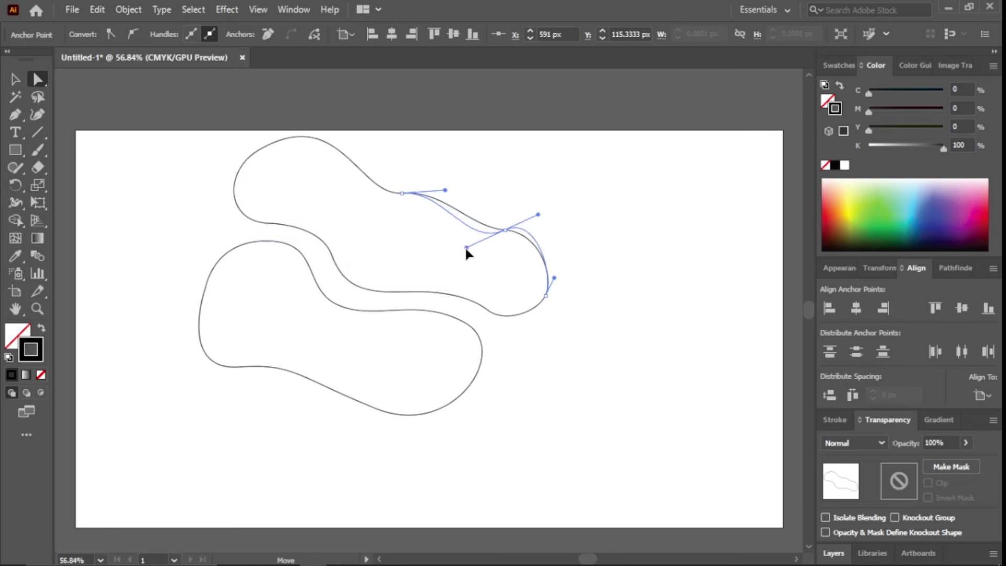
pyautogui.moveTo(465, 241); pyautogui.dragTo(462, 250)
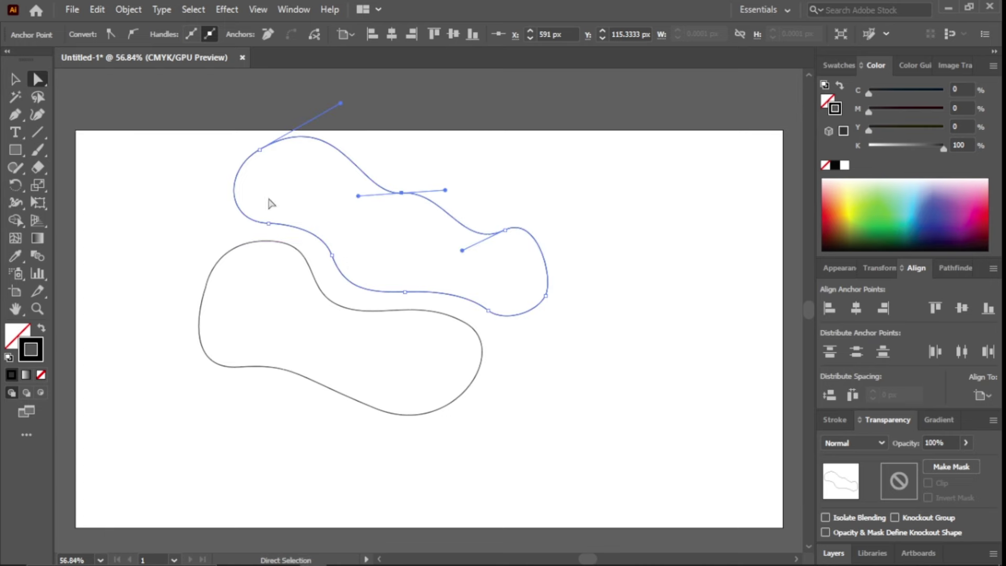
pyautogui.press('v')
# - Move both blob outlines lower on the artboard
pyautogui.click(605, 224)
pyautogui.scroll(-2, 605, 225)
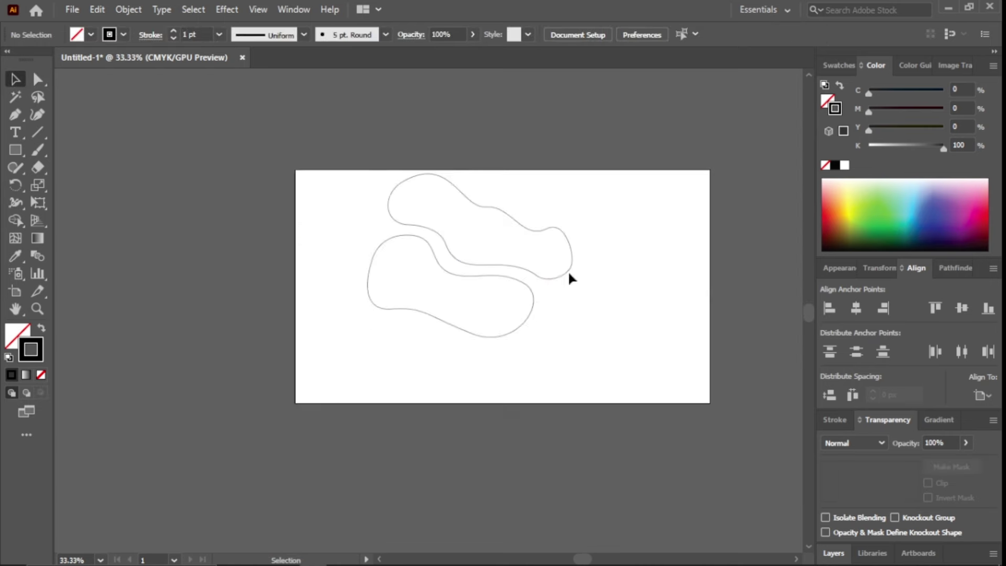
pyautogui.hscroll(2, 572, 277)
pyautogui.moveTo(282, 162); pyautogui.dragTo(520, 308)
pyautogui.moveTo(461, 229); pyautogui.dragTo(473, 253)
pyautogui.click(541, 259)
pyautogui.hscroll(3, 507, 273)
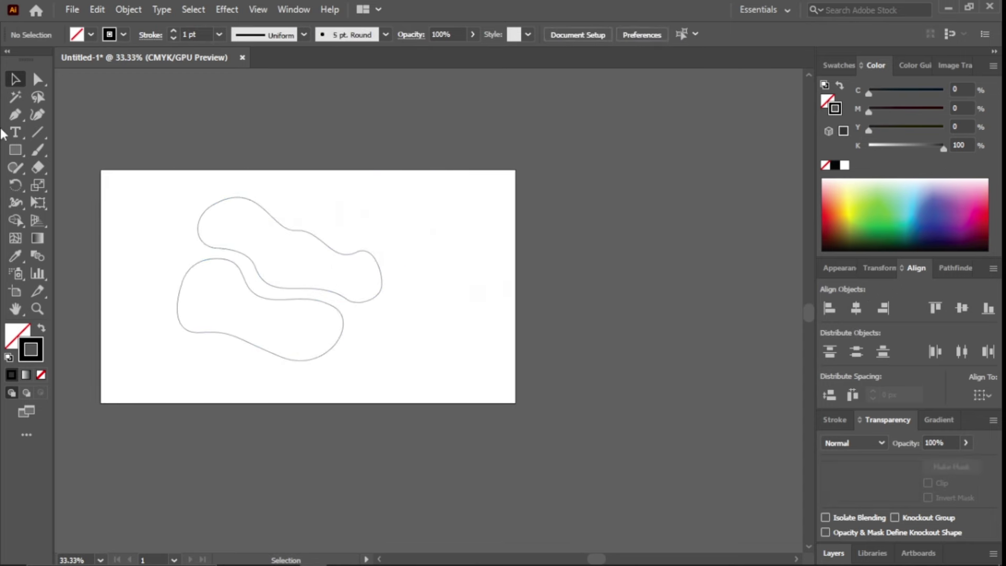
# - Add large SUPER point text to the right of the blobs
pyautogui.click(436, 267)
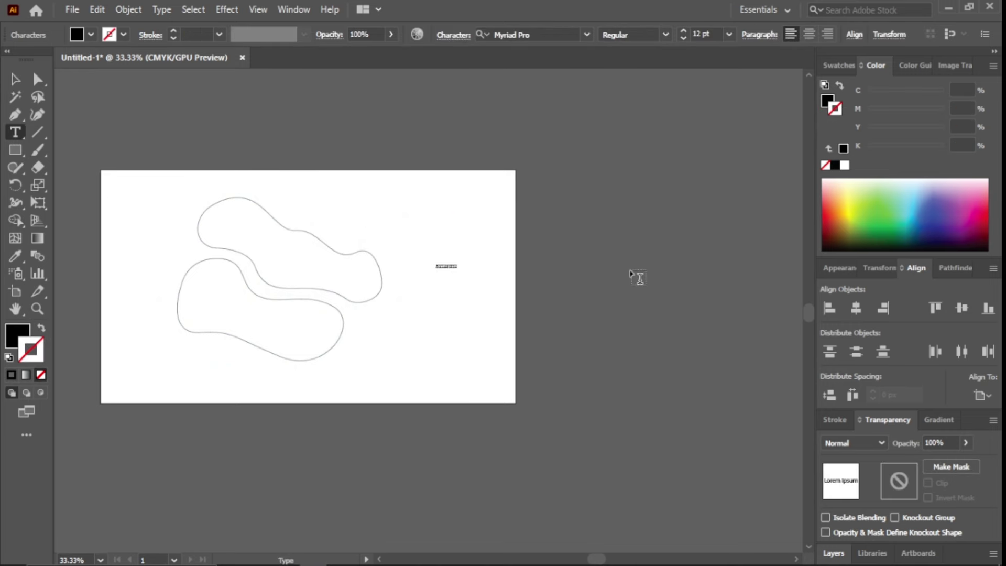
pyautogui.write('SUPER')
pyautogui.click(15, 79)
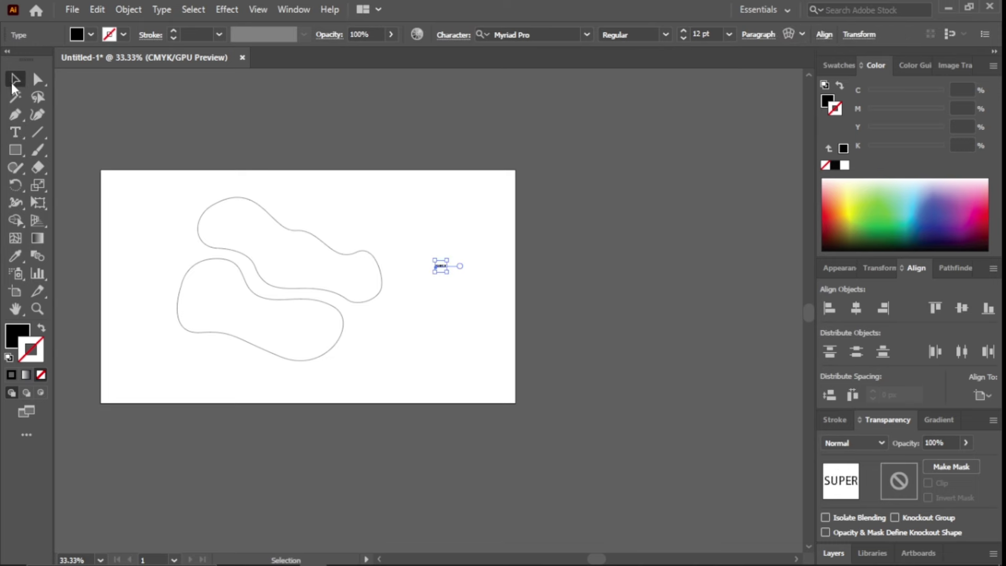
pyautogui.moveTo(446, 273); pyautogui.dragTo(496, 328)
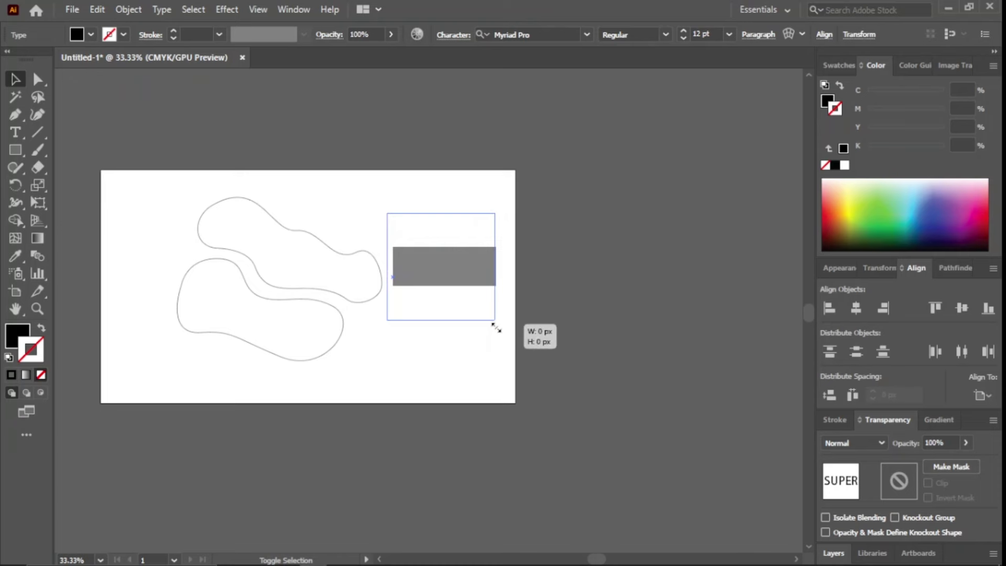
pyautogui.moveTo(496, 328); pyautogui.dragTo(496, 331)
pyautogui.moveTo(449, 267); pyautogui.dragTo(464, 267)
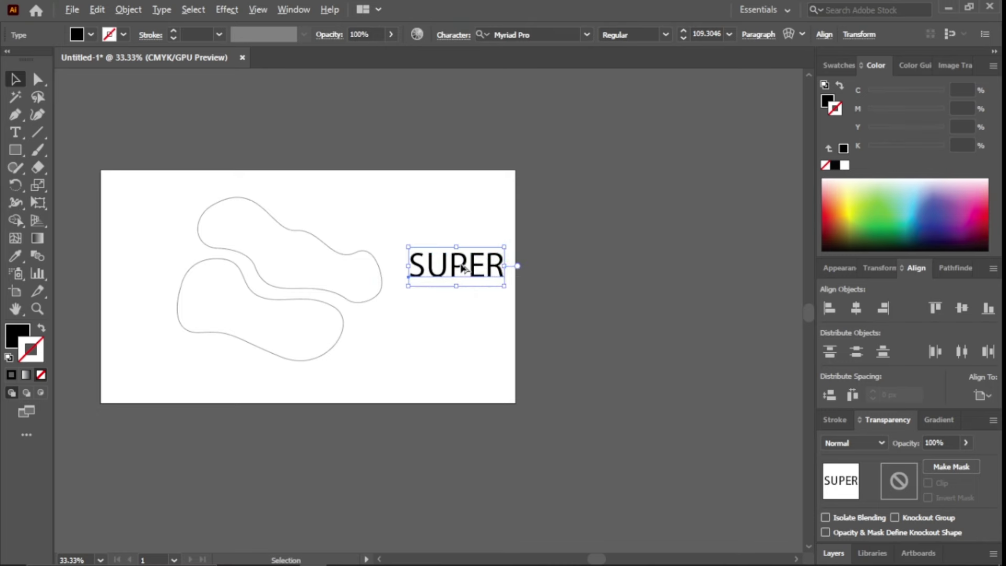
# - Duplicate SUPER below itself and retype the copy as SALE
pyautogui.moveTo(462, 267); pyautogui.dragTo(463, 306)
pyautogui.doubleClick(463, 304)
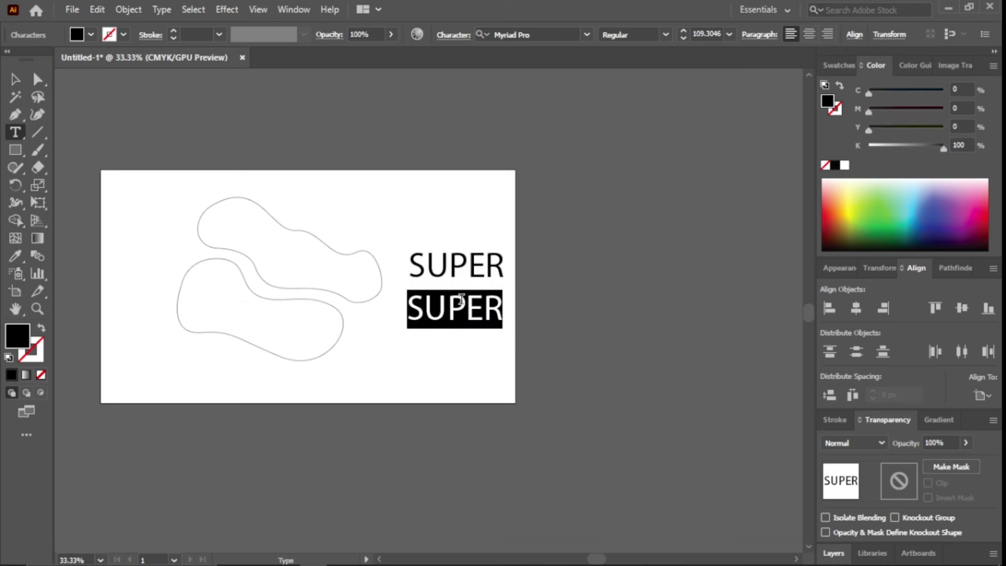
pyautogui.write('SALE')
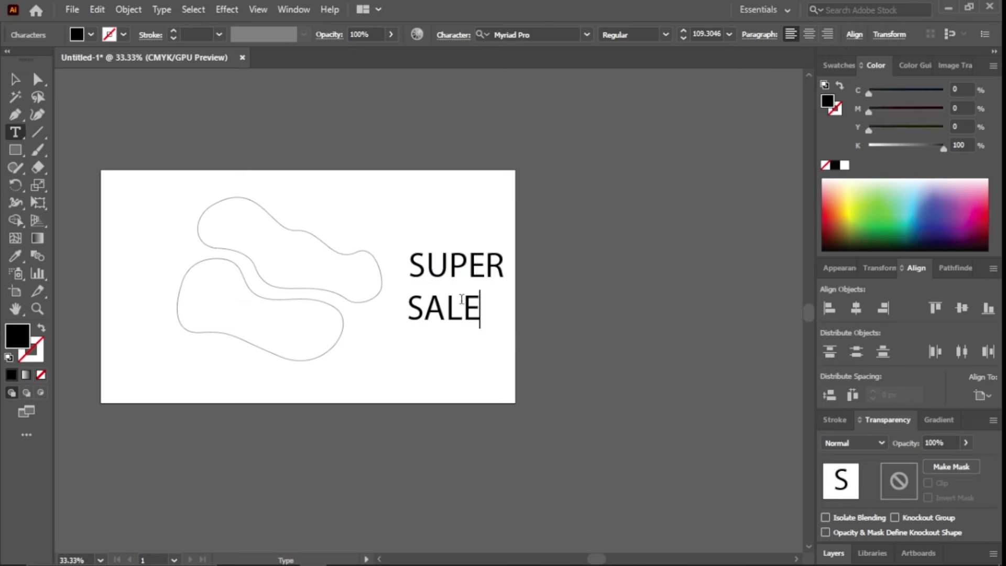
pyautogui.click(15, 80)
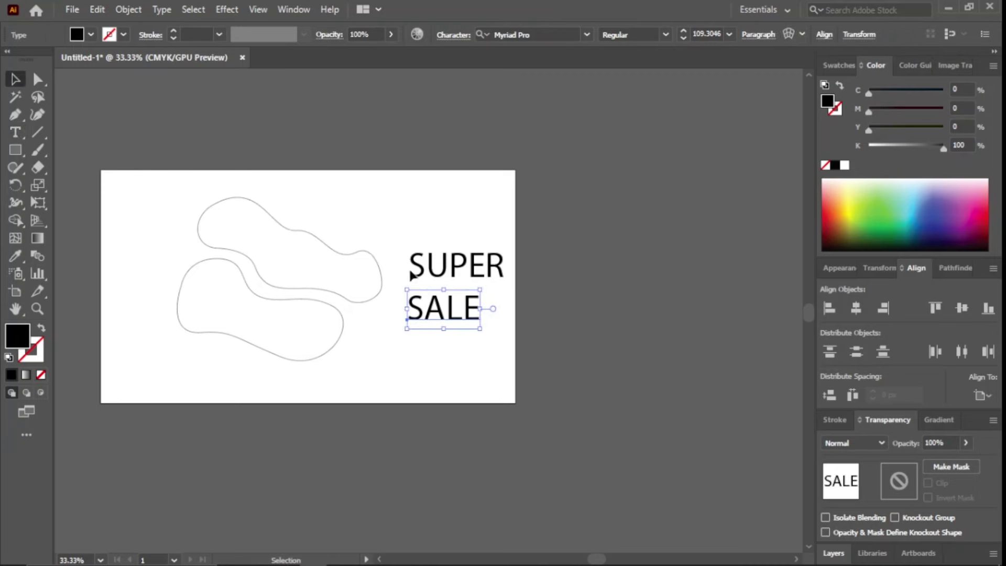
pyautogui.click(439, 207)
pyautogui.scroll(2, 451, 332)
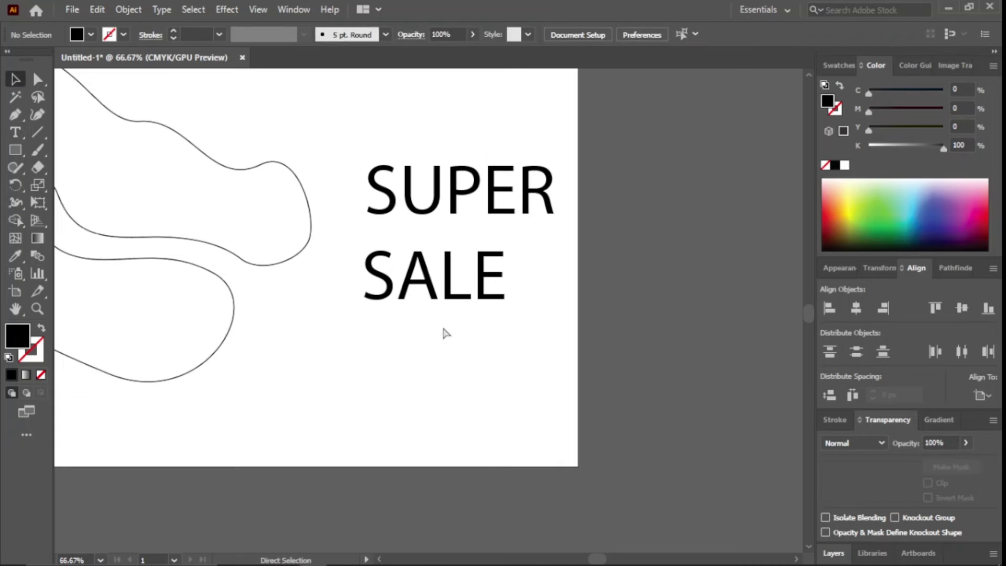
# - Change the SUPER and SALE text to Montserrat Black Italic
pyautogui.hscroll(1, 444, 332)
pyautogui.scroll(1, 431, 338)
pyautogui.scroll(1, 429, 337)
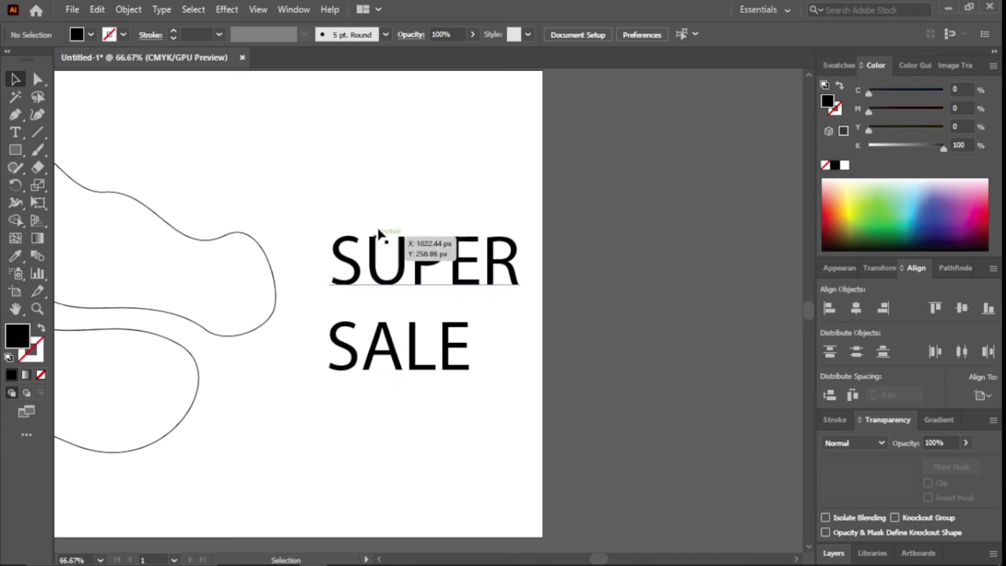
pyautogui.hotkey('ctrl', 'a')
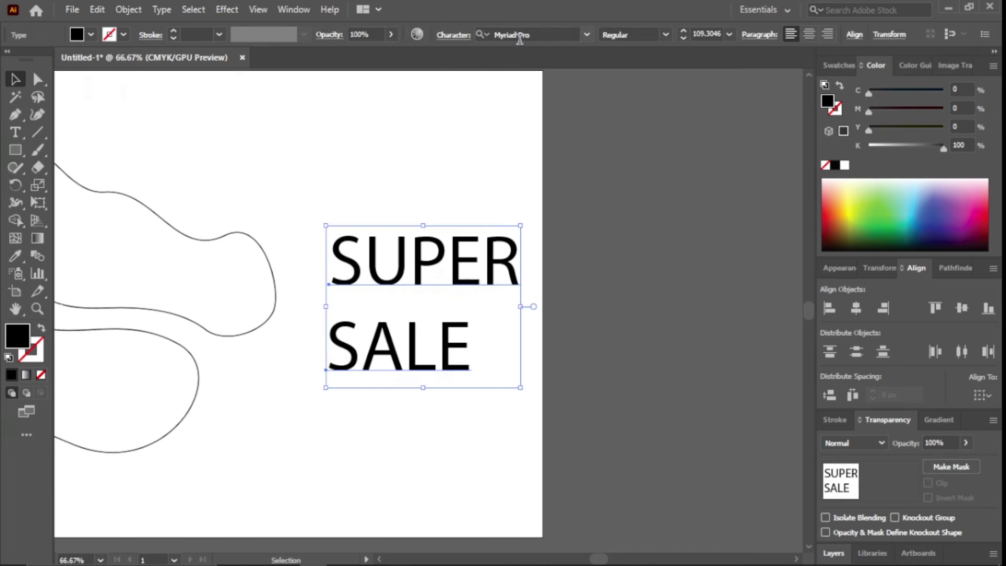
pyautogui.click(520, 37)
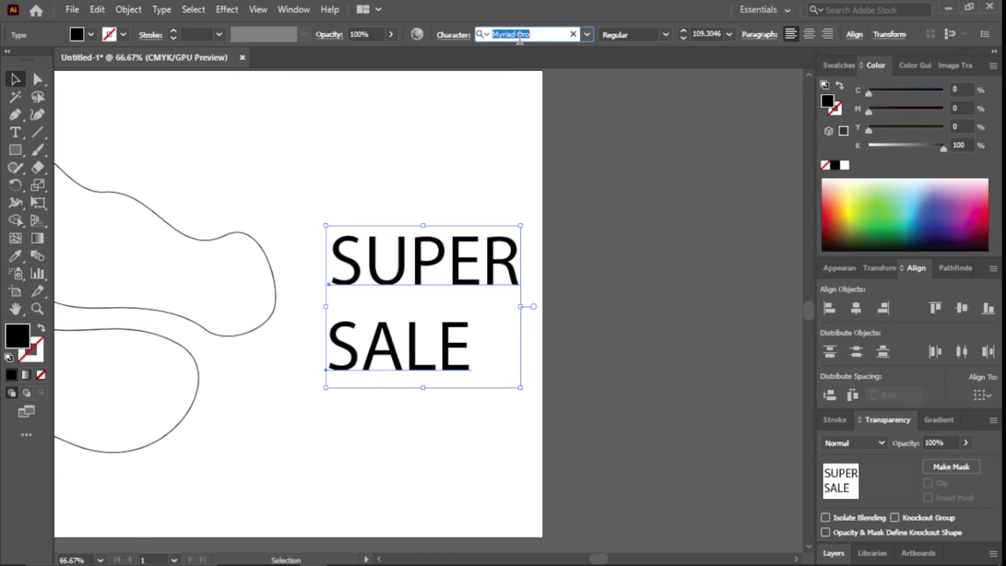
pyautogui.write('mont')
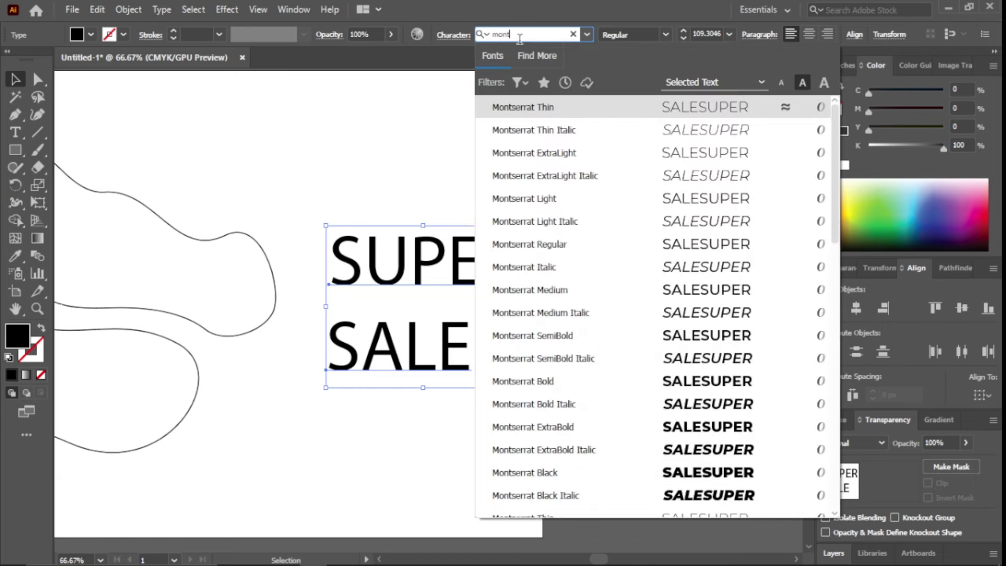
pyautogui.click(697, 556)
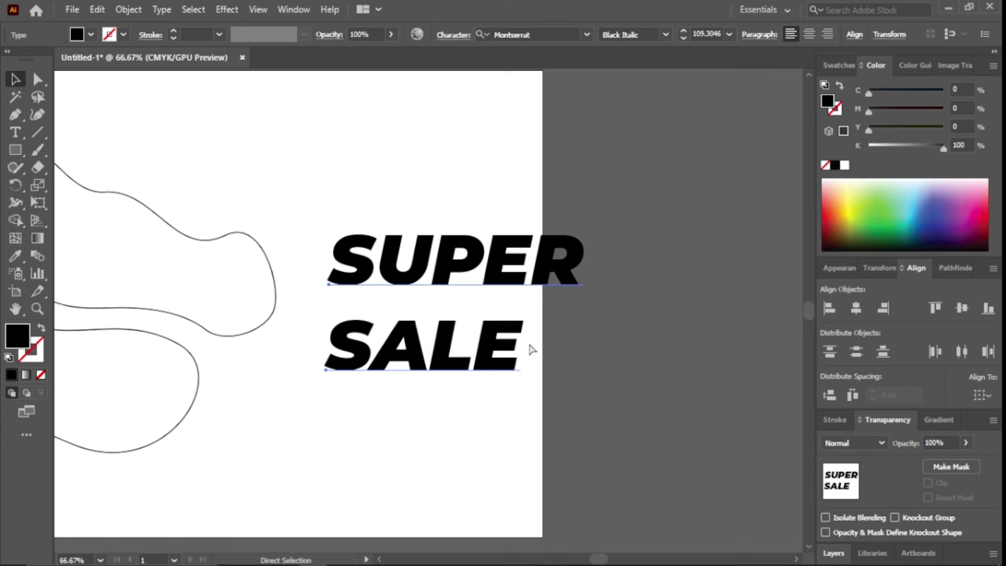
pyautogui.hscroll(-2, 602, 325)
pyautogui.scroll(-2, 602, 324)
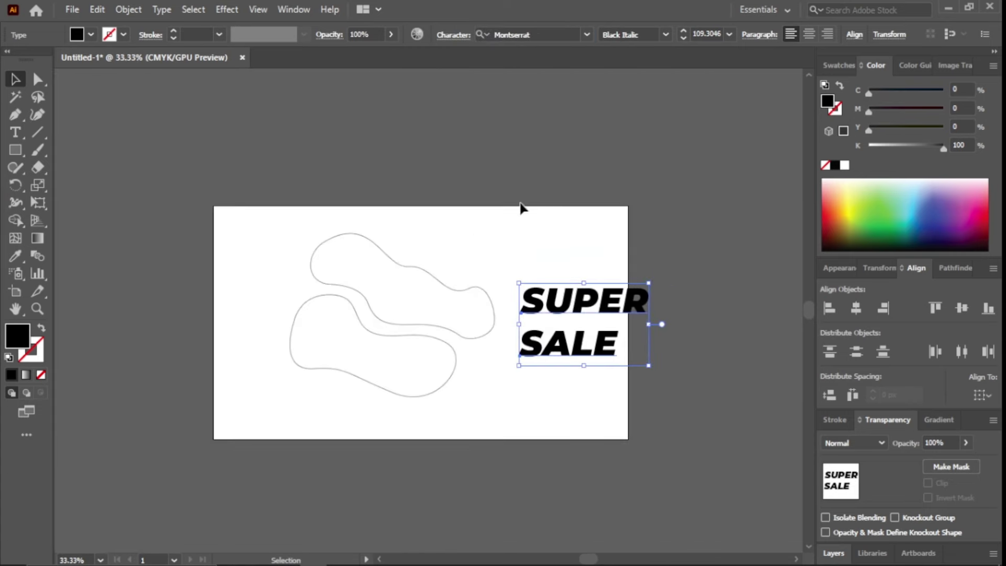
pyautogui.click(502, 289)
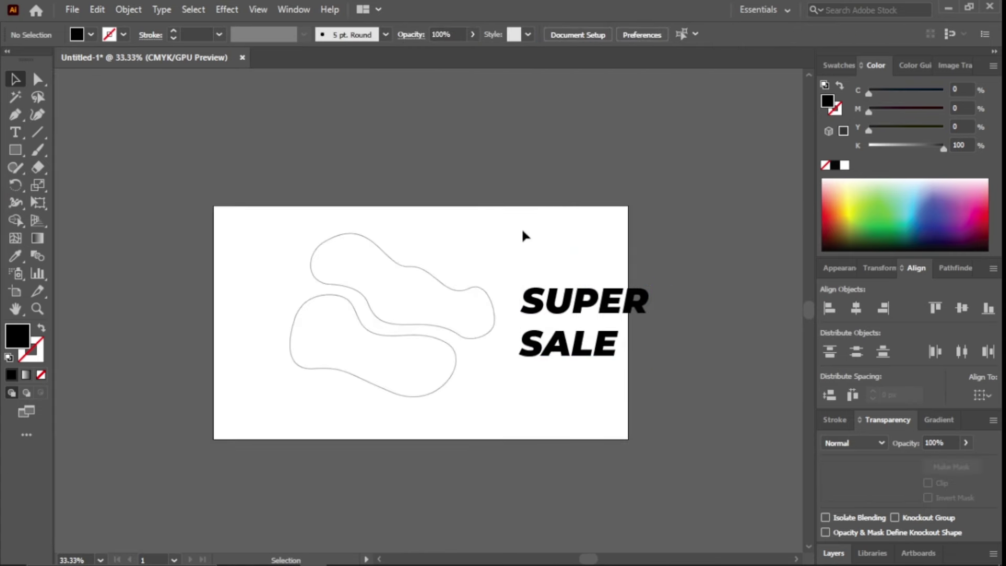
pyautogui.scroll(1, 524, 319)
# - Send SUPER behind the upper blob and warp it with Envelope Distort > Make with Top Object
pyautogui.moveTo(603, 288)
pyautogui.mouseDown()
pyautogui.moveTo(398, 286)
pyautogui.moveTo(371, 274)
pyautogui.mouseUp()
pyautogui.scroll(1, 398, 281)
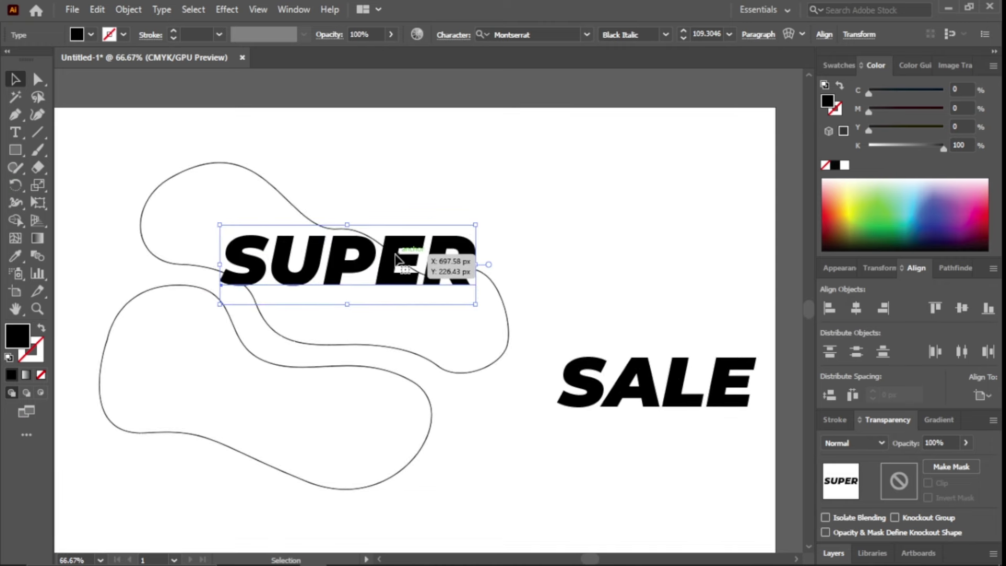
pyautogui.rightClick(396, 258)
pyautogui.moveTo(436, 490)
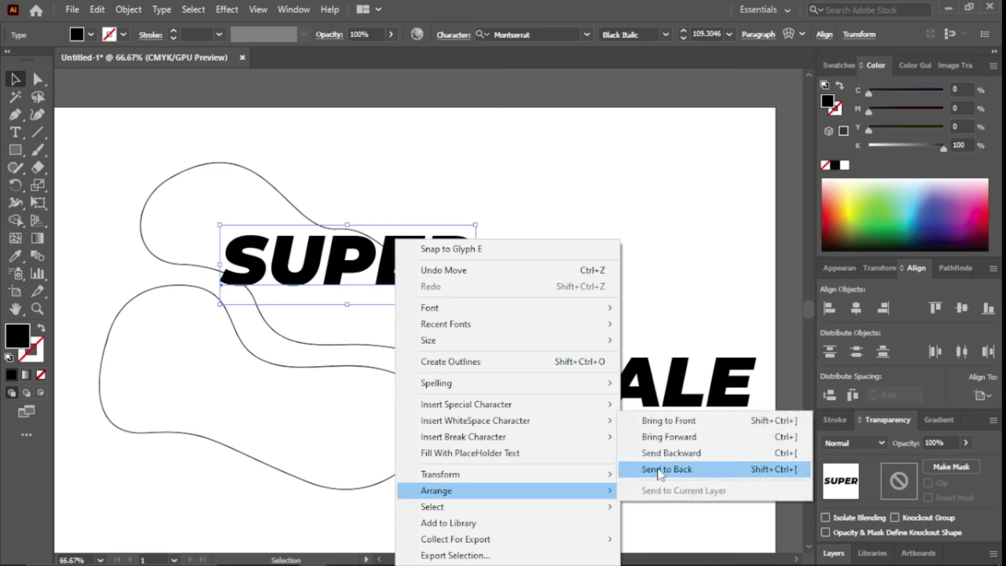
pyautogui.click(663, 468)
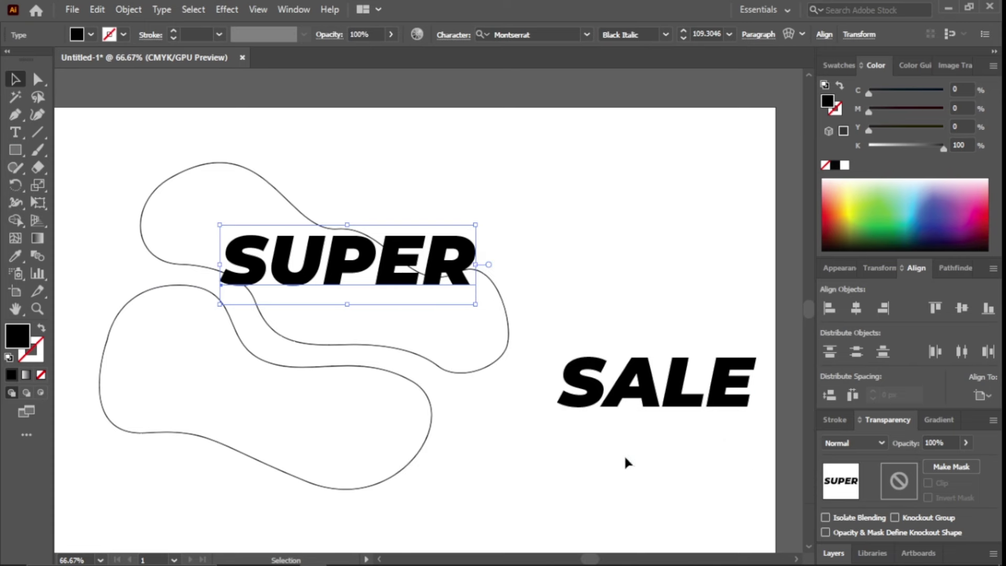
pyautogui.moveTo(301, 209); pyautogui.dragTo(367, 305)
pyautogui.moveTo(367, 306); pyautogui.dragTo(386, 346)
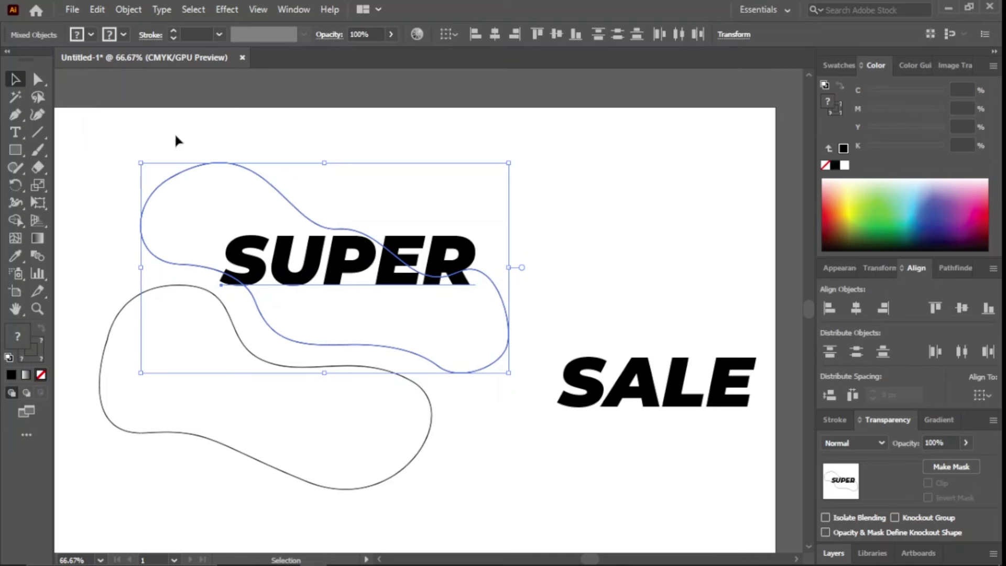
pyautogui.click(125, 9)
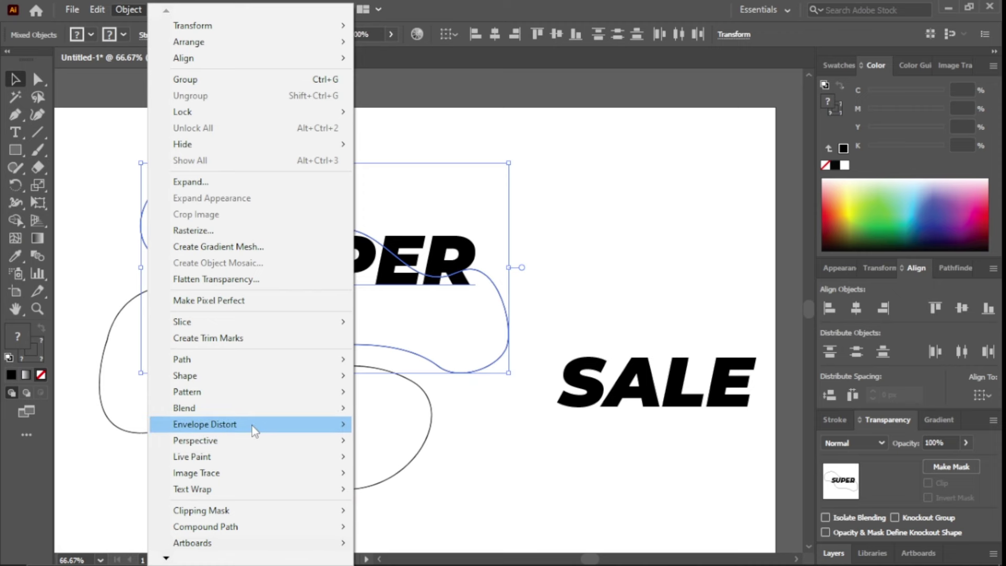
pyautogui.moveTo(204, 423)
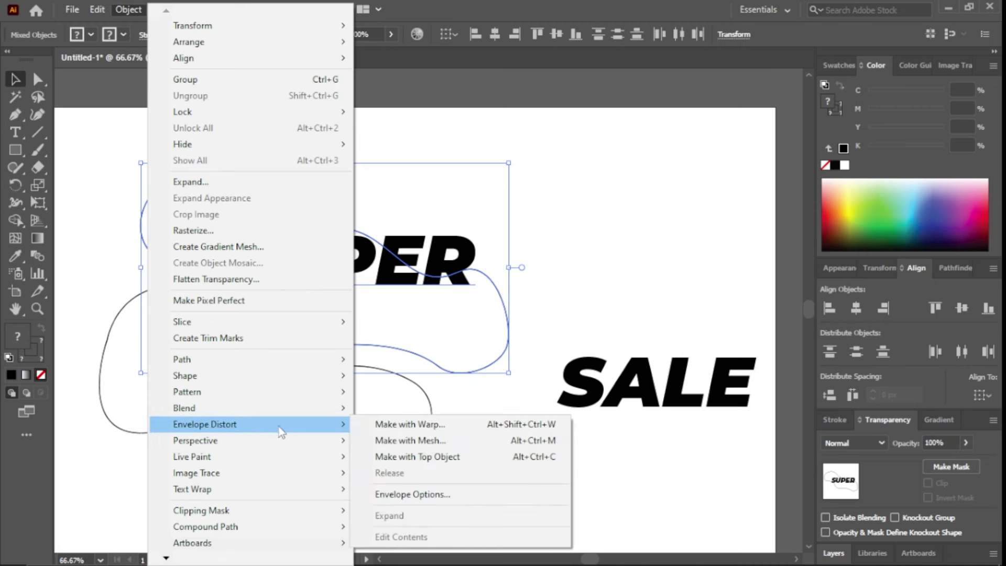
pyautogui.click(423, 457)
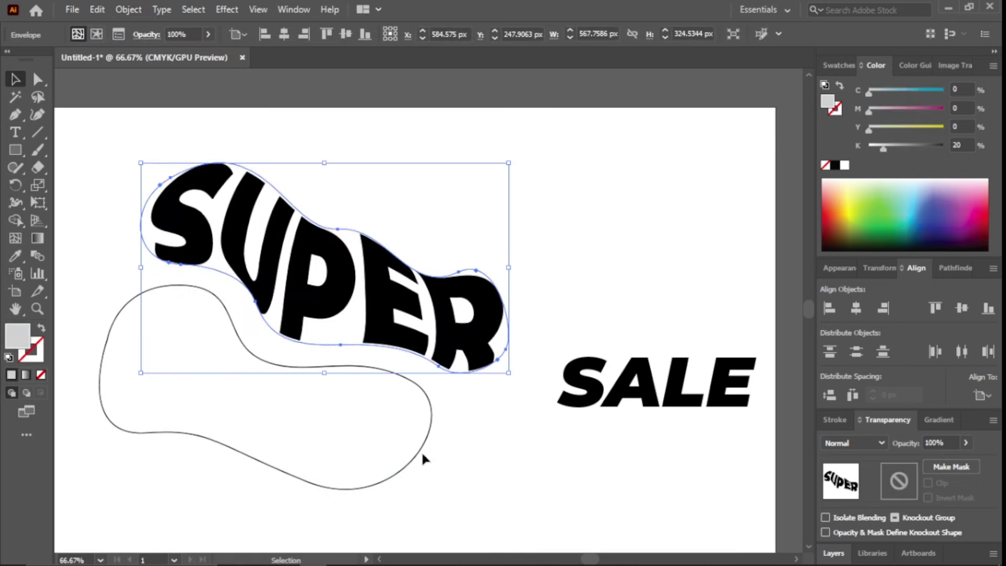
pyautogui.click(557, 237)
# - Move SALE onto the lower curved outline
pyautogui.scroll(-2, 535, 241)
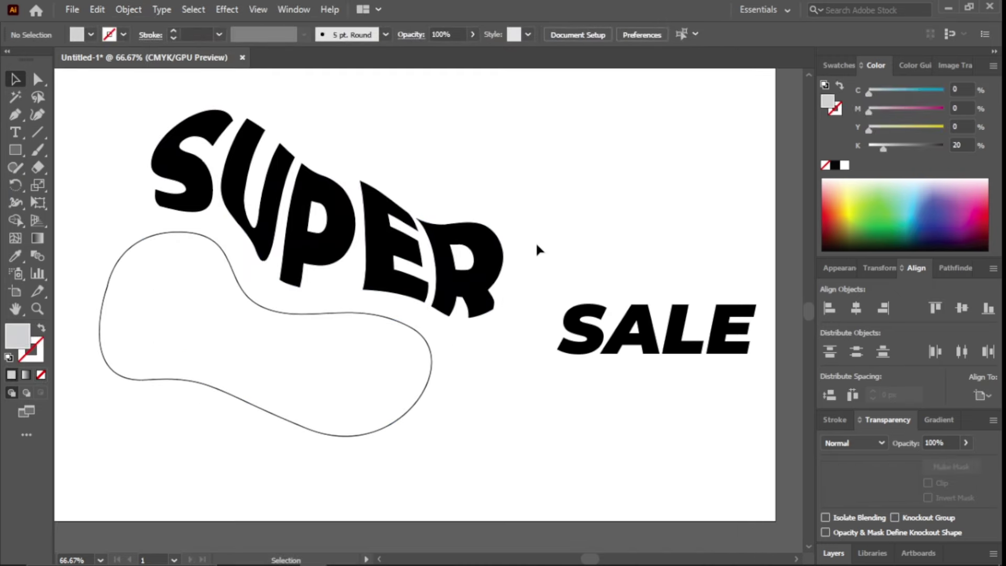
pyautogui.scroll(-3, 532, 244)
pyautogui.scroll(-1, 532, 243)
pyautogui.moveTo(614, 278)
pyautogui.mouseDown()
pyautogui.moveTo(364, 306)
pyautogui.moveTo(454, 347)
pyautogui.mouseUp()
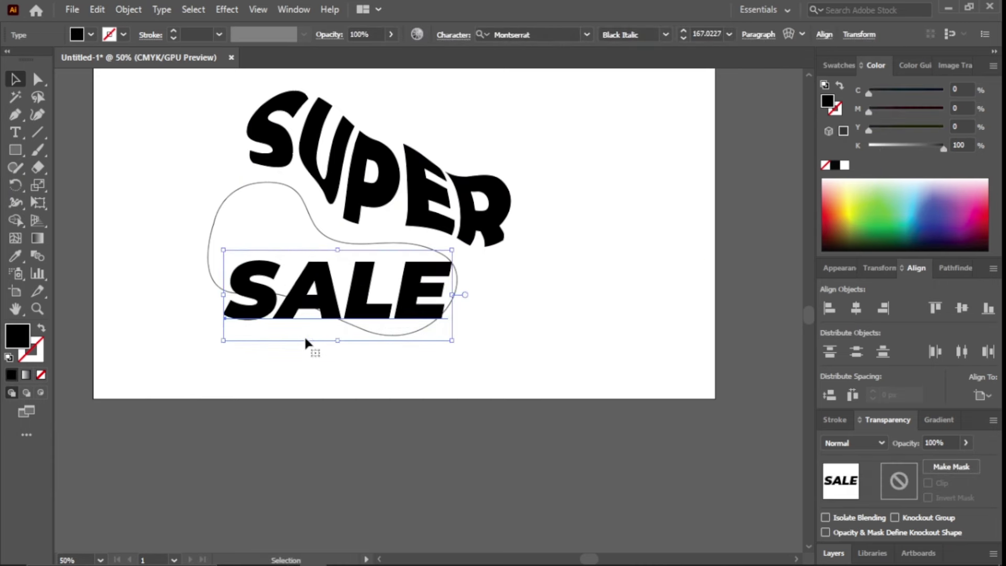
# - Send SALE behind the lower outline and warp it with Envelope Distort > Make with Top Object
pyautogui.rightClick(288, 296)
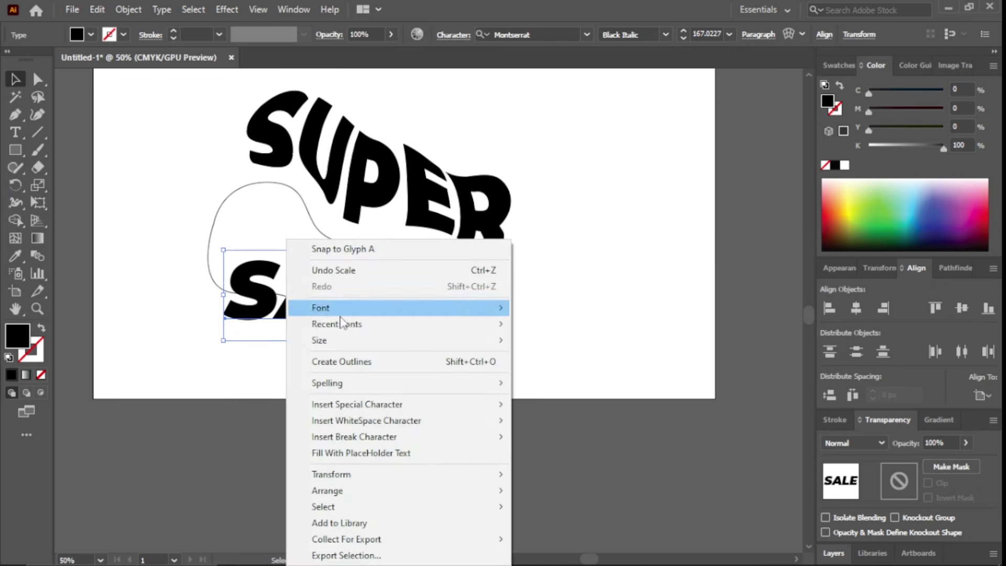
pyautogui.moveTo(326, 490)
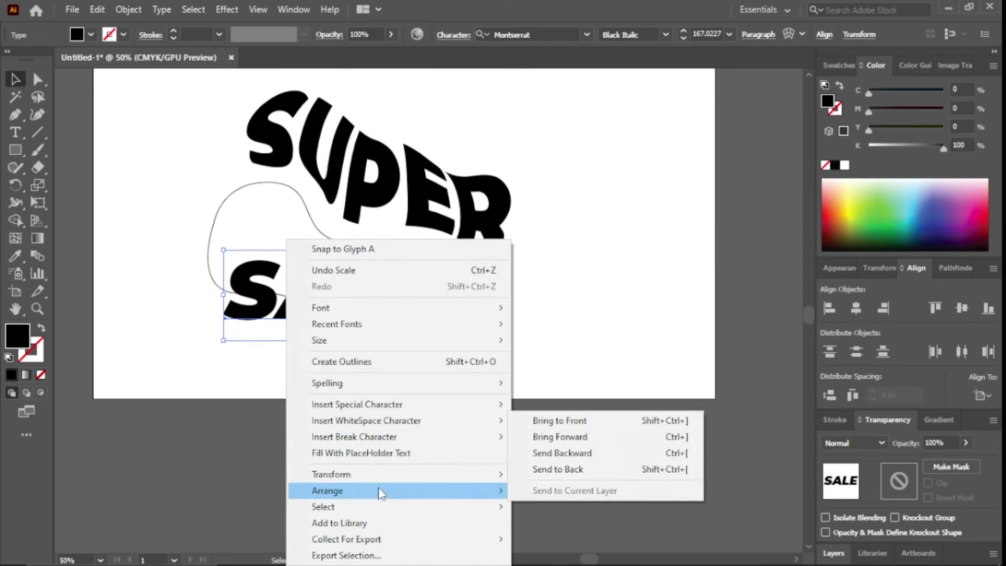
pyautogui.click(546, 469)
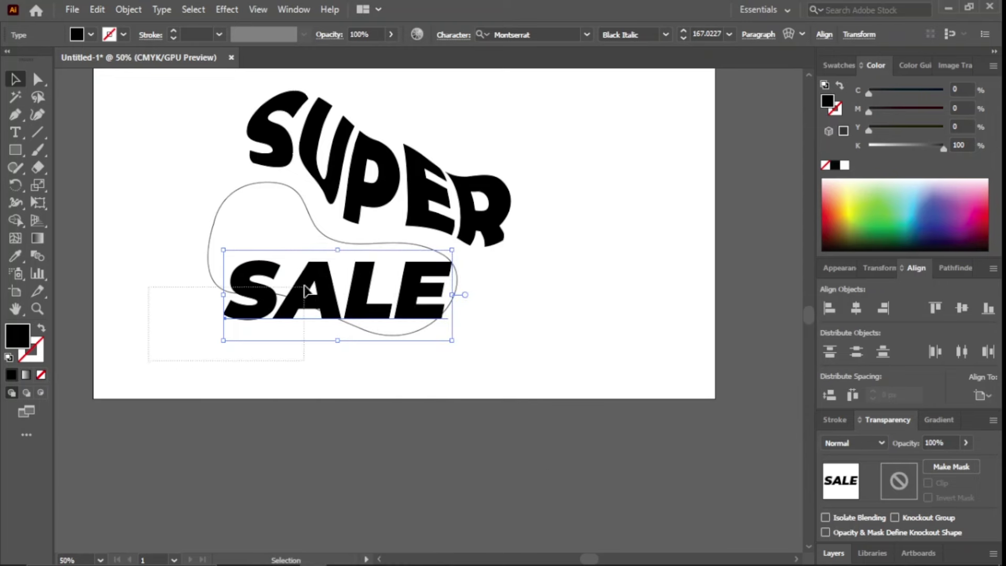
pyautogui.keyDown('shift'); pyautogui.click(310, 270); pyautogui.keyUp('shift')
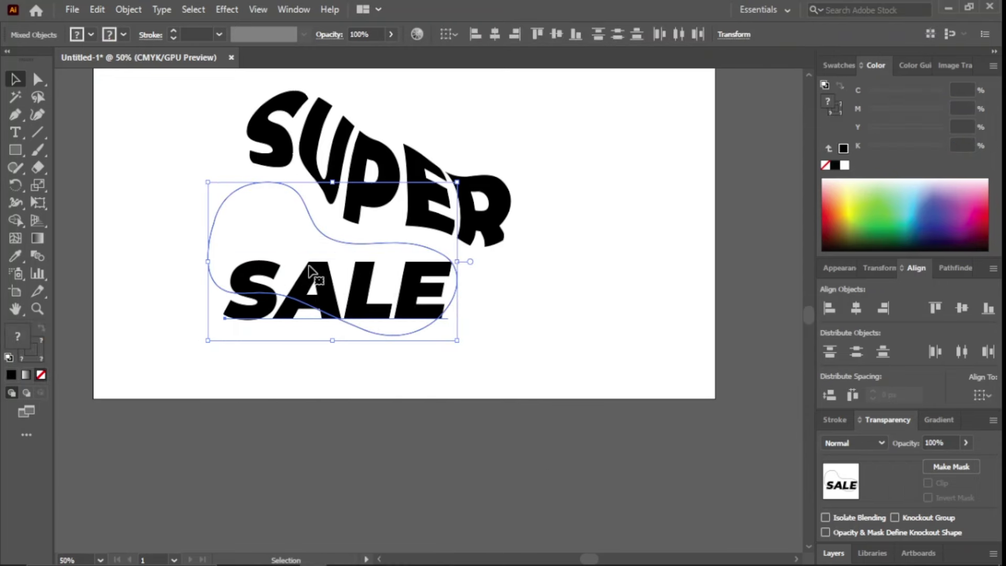
pyautogui.rightClick(310, 270)
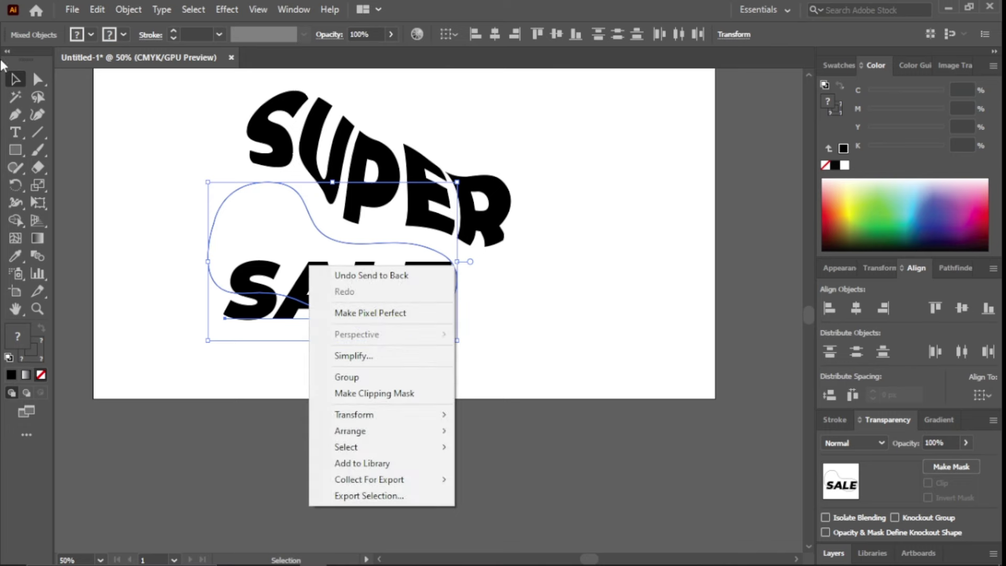
pyautogui.click(136, 10)
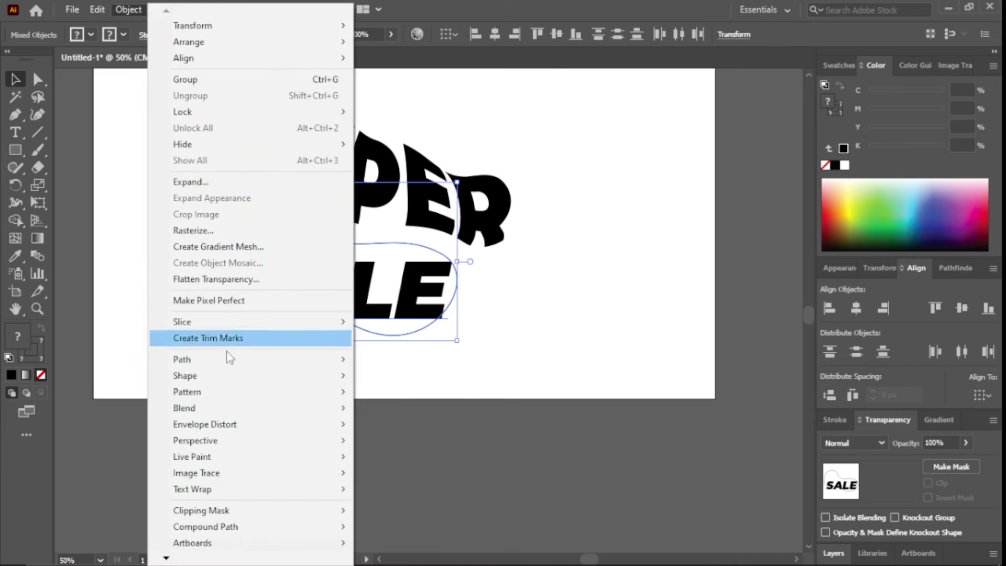
pyautogui.moveTo(205, 423)
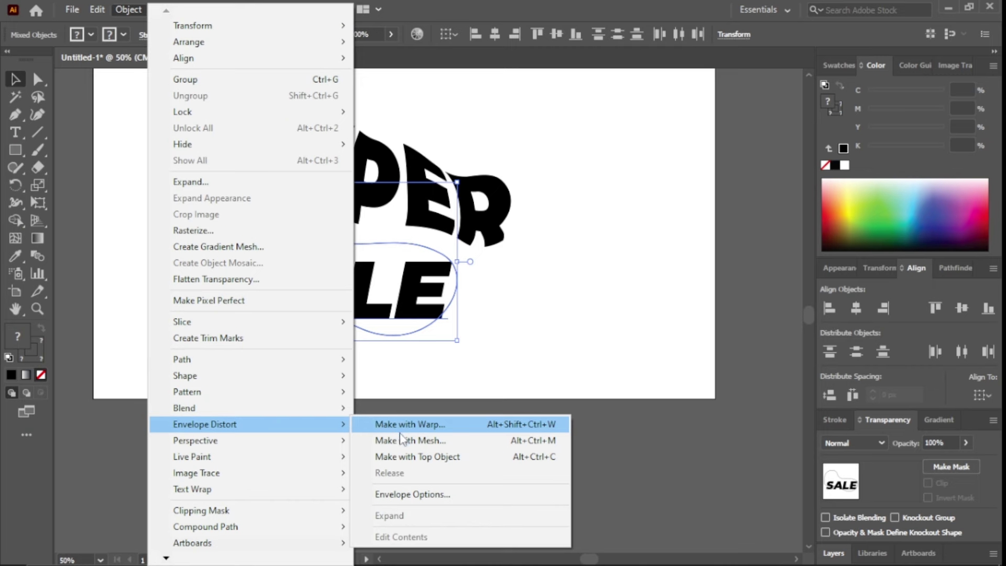
pyautogui.click(414, 457)
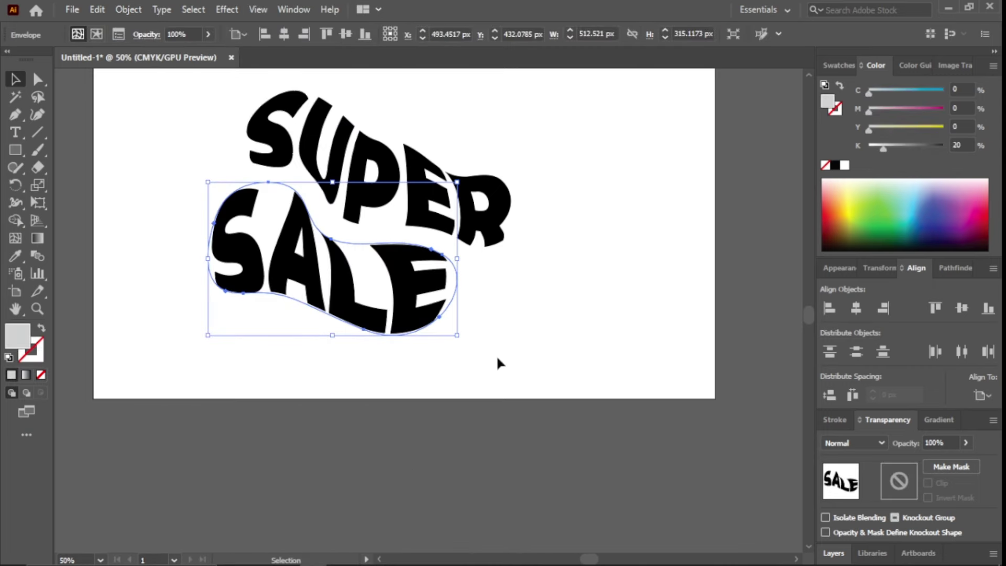
pyautogui.click(445, 361)
pyautogui.scroll(-2, 387, 366)
pyautogui.hscroll(1, 352, 354)
pyautogui.scroll(2, 204, 294)
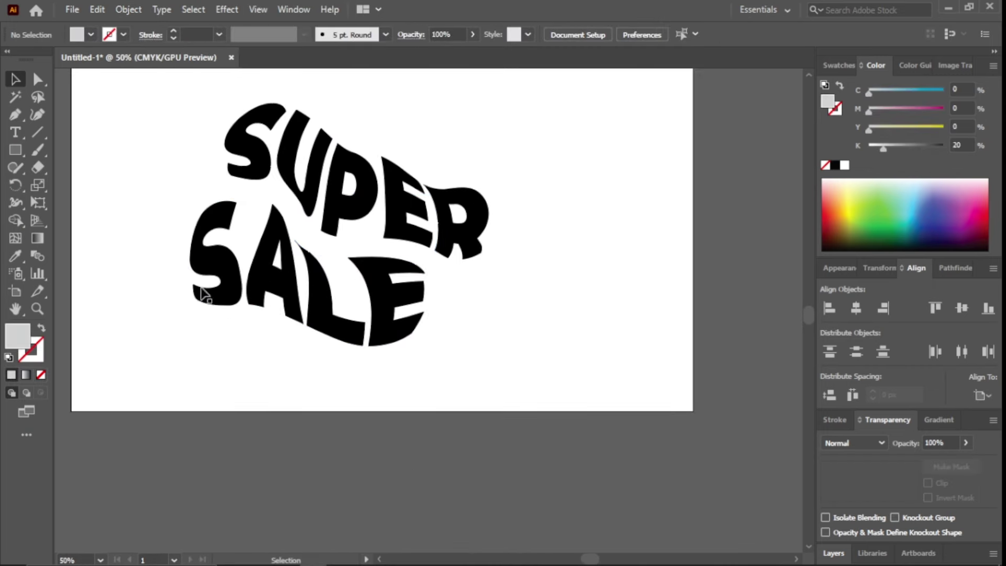
pyautogui.click(492, 351)
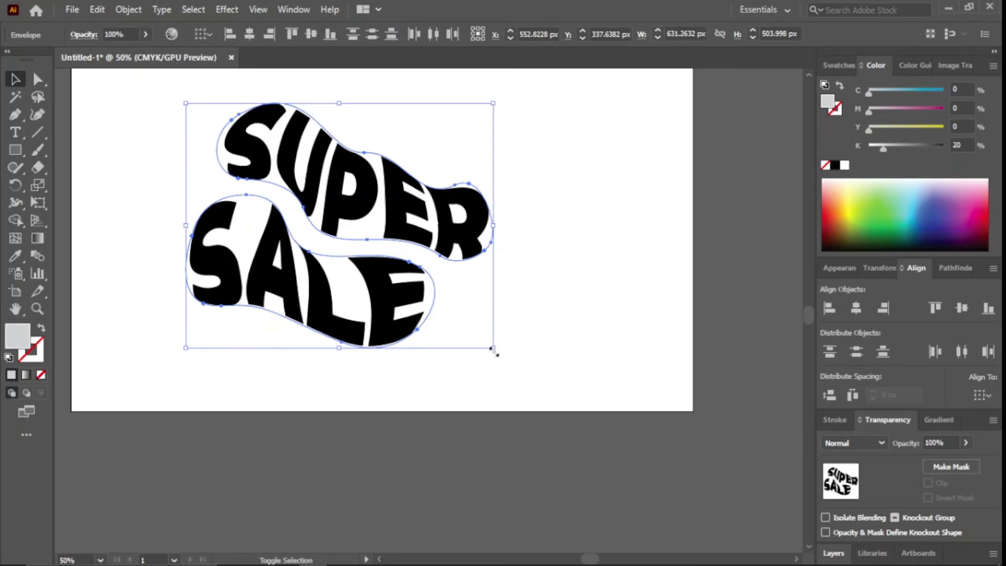
# - Shrink the warped SUPER SALE lettering and expand it with Object and Fill
pyautogui.moveTo(490, 351)
pyautogui.mouseDown()
pyautogui.moveTo(373, 331)
pyautogui.moveTo(259, 162)
pyautogui.moveTo(304, 198)
pyautogui.mouseUp()
pyautogui.click(337, 198)
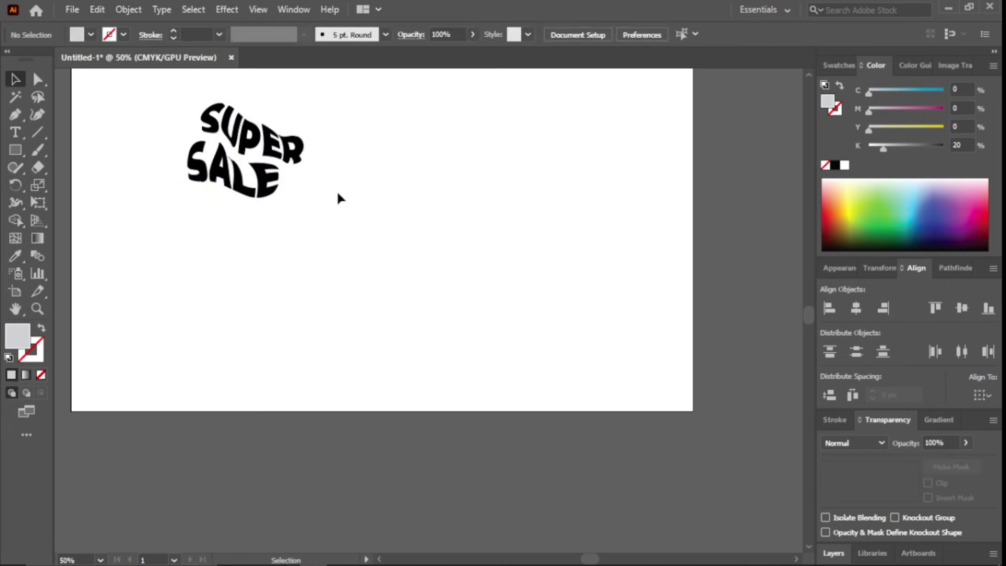
pyautogui.hscroll(-1, 300, 233)
pyautogui.hscroll(-3, 234, 141)
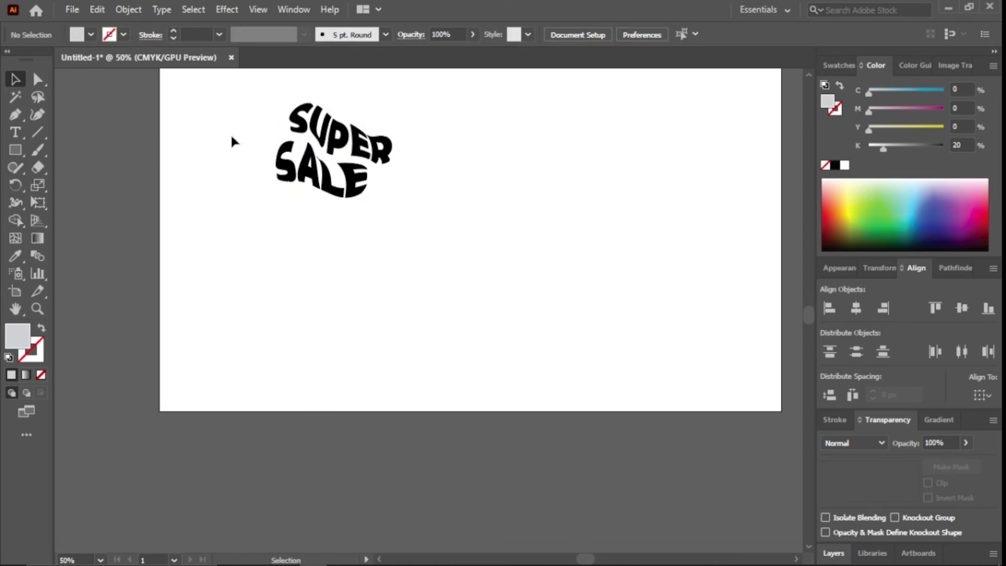
pyautogui.hotkey('ctrl', 'a')
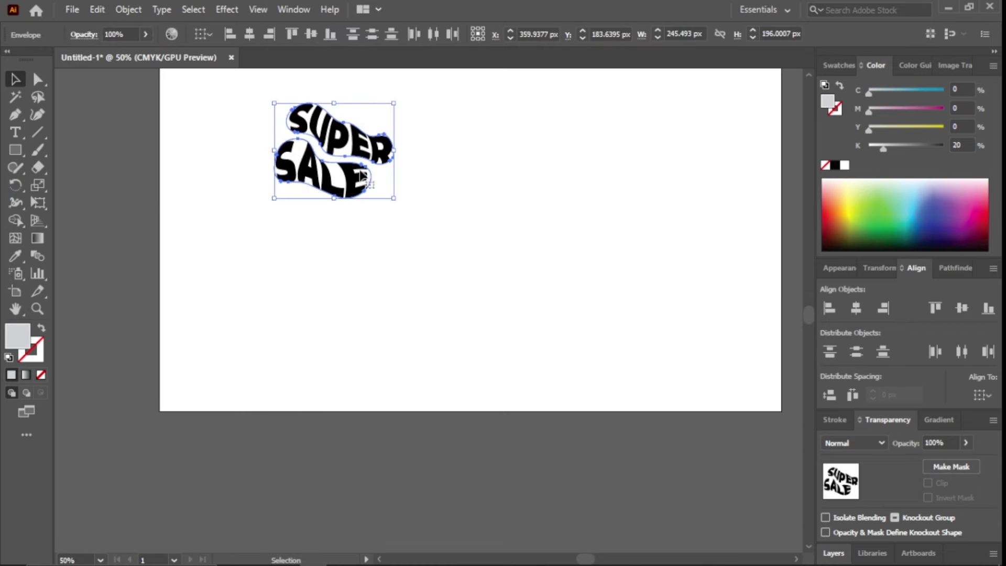
pyautogui.click(130, 12)
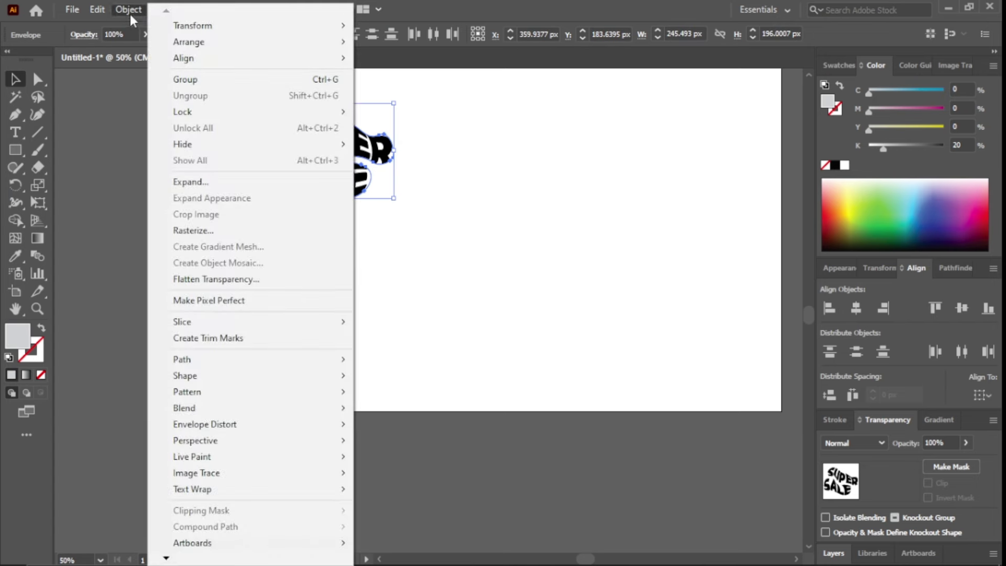
pyautogui.click(201, 182)
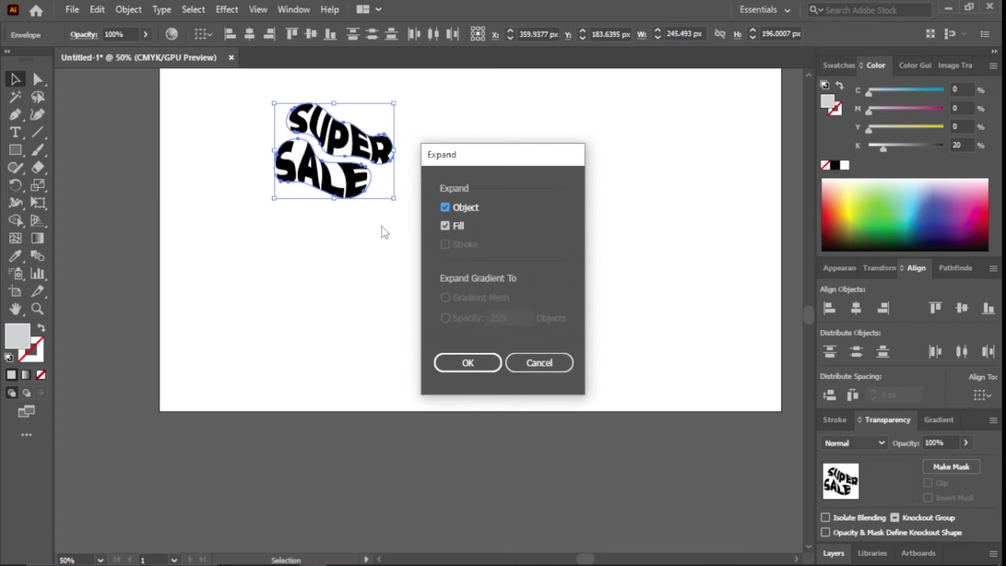
pyautogui.click(499, 360)
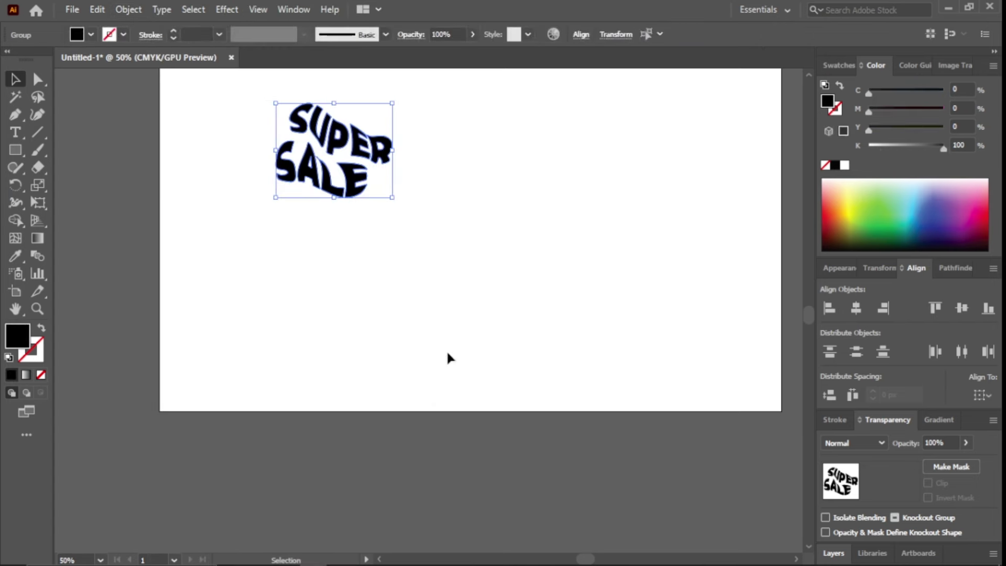
# - Select all the expanded SUPER SALE shapes and group them together
pyautogui.press('a')
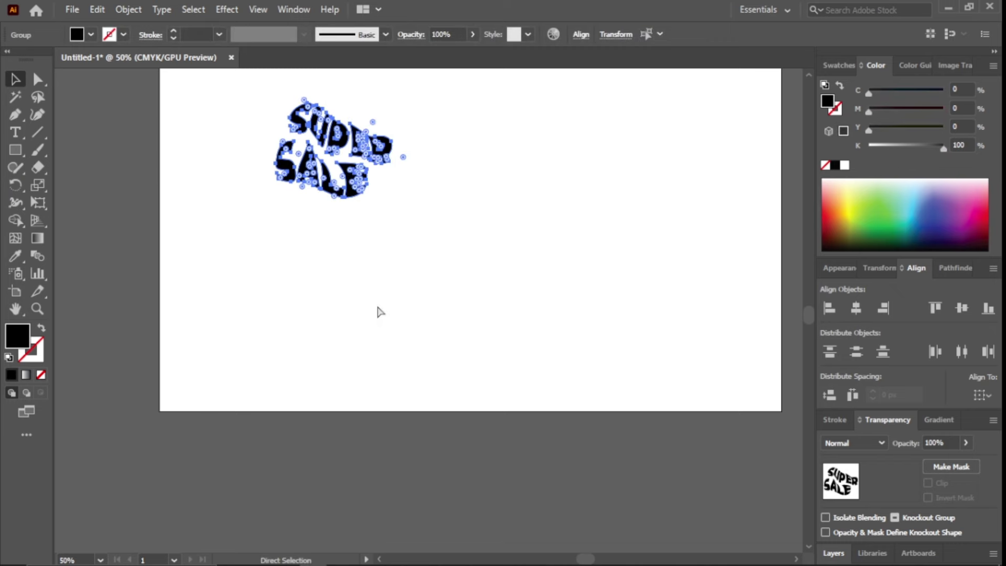
pyautogui.press('v')
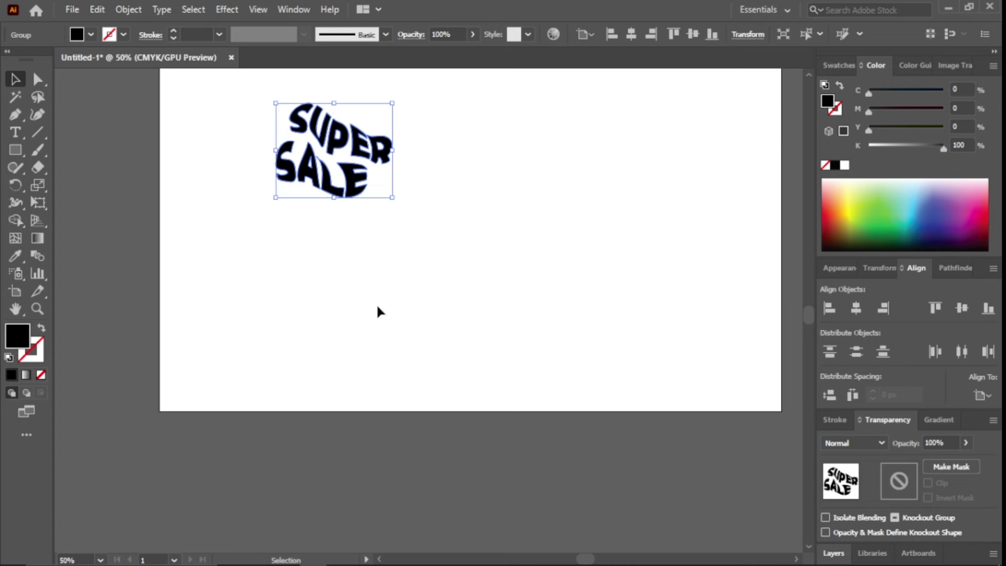
pyautogui.press('a')
pyautogui.press('v')
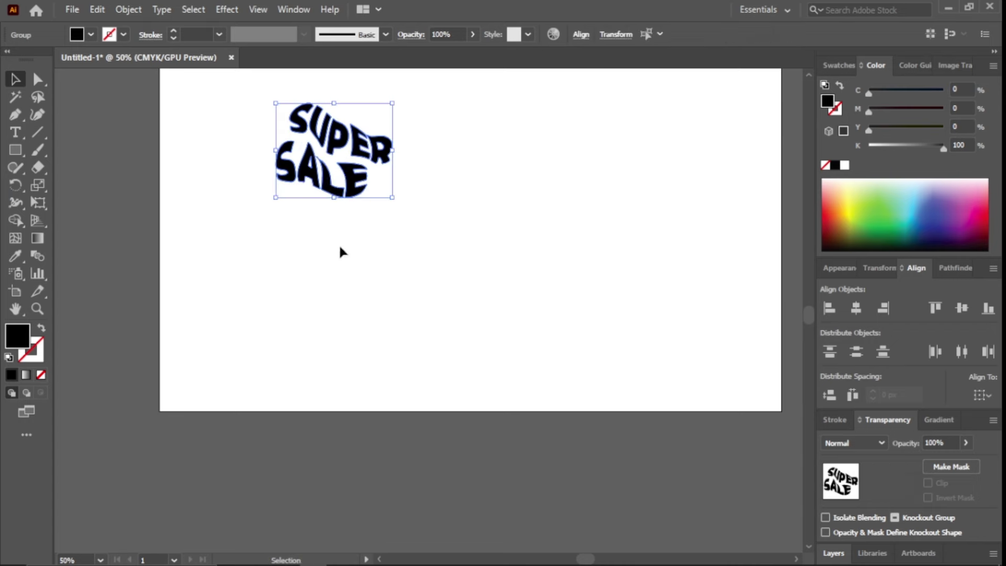
pyautogui.moveTo(238, 84); pyautogui.dragTo(428, 262)
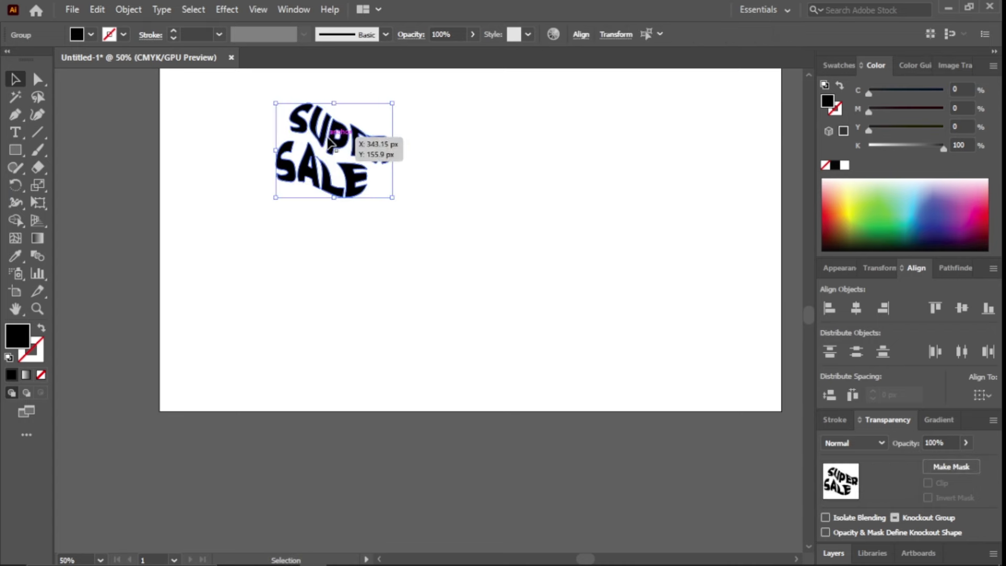
pyautogui.rightClick(329, 142)
pyautogui.click(394, 250)
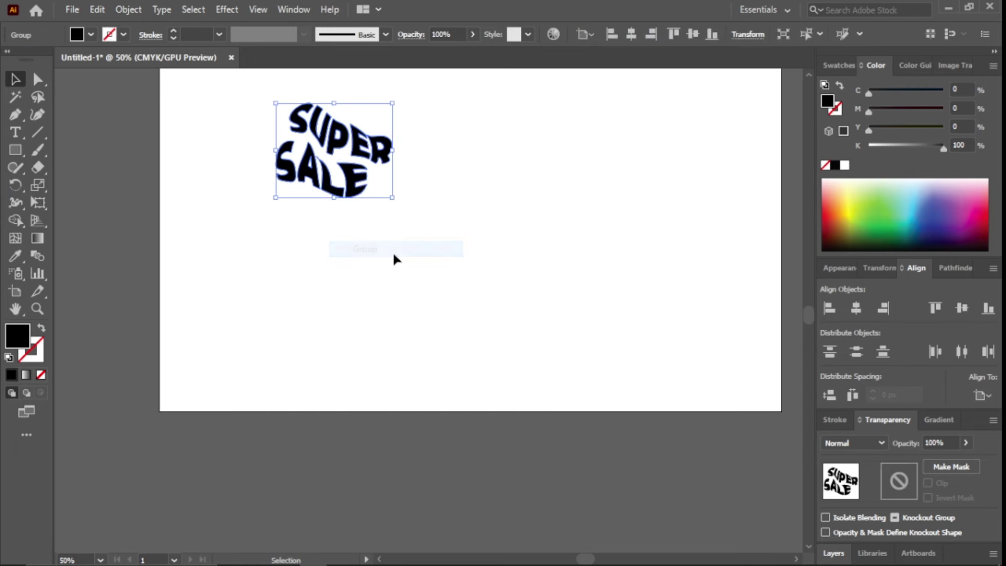
# - Move the SUPER SALE group toward the artboard's top-left and enlarge it slightly
pyautogui.scroll(1, 385, 257)
pyautogui.scroll(2, 382, 256)
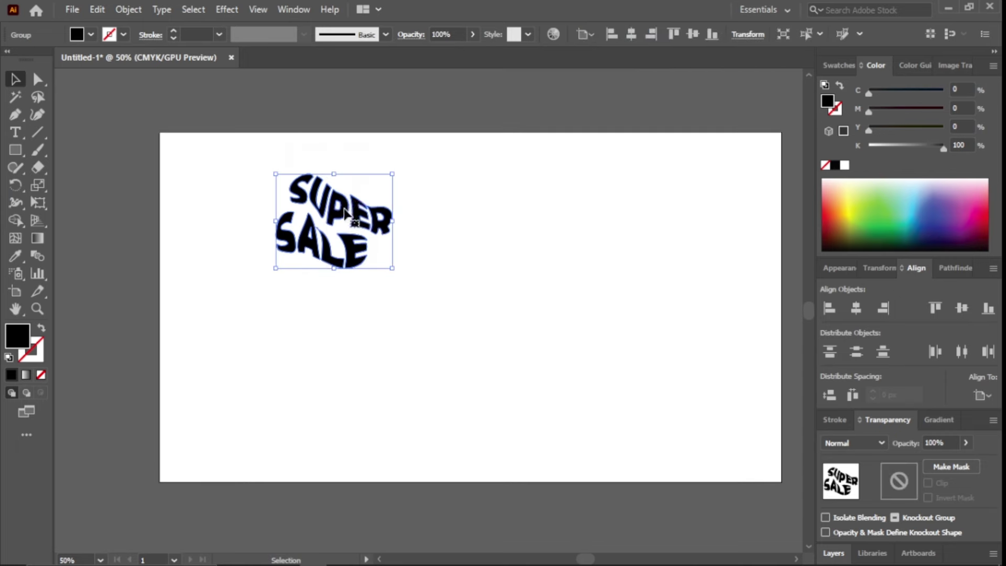
pyautogui.moveTo(344, 213)
pyautogui.mouseDown()
pyautogui.moveTo(282, 200)
pyautogui.moveTo(295, 206)
pyautogui.mouseUp()
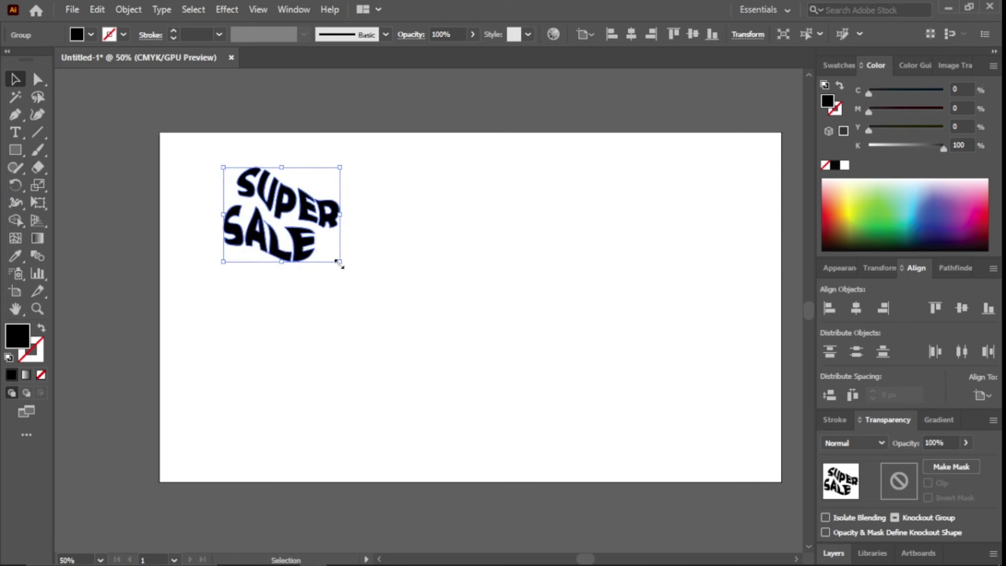
pyautogui.hotkey('ctrl', 'z')
pyautogui.moveTo(338, 263); pyautogui.dragTo(371, 289)
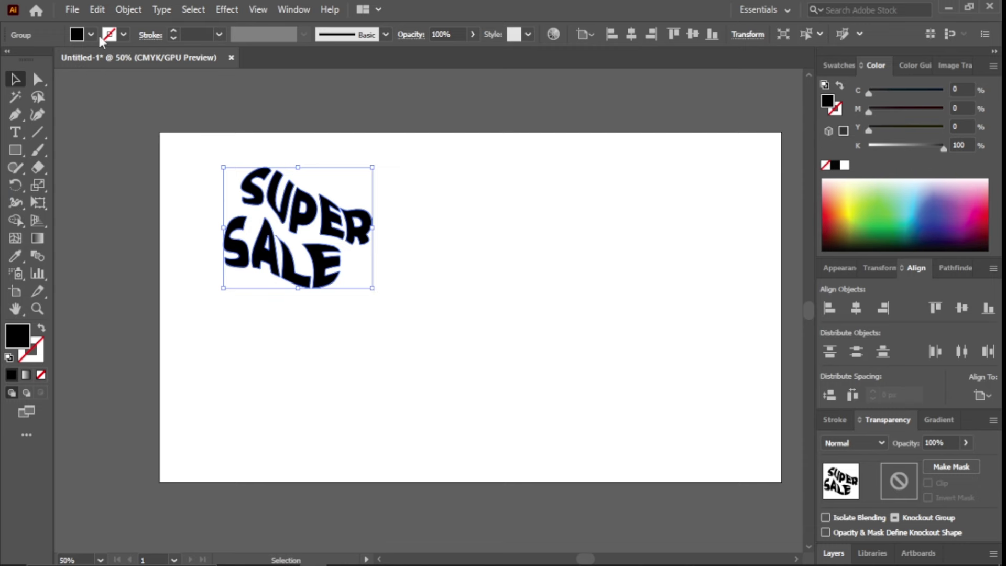
# - Make the SUPER SALE group a pattern and set its tile type to Hex by Row
pyautogui.click(132, 10)
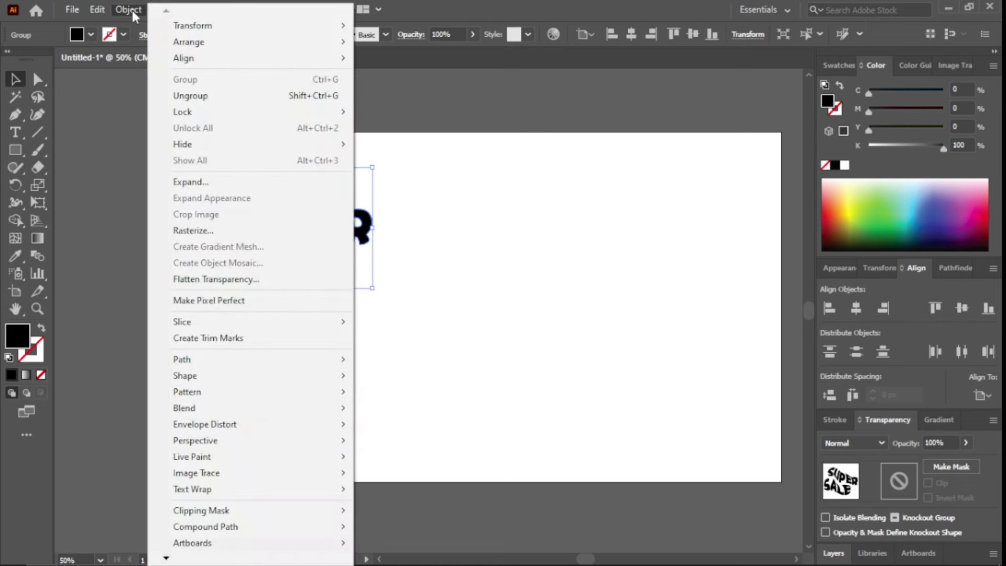
pyautogui.moveTo(187, 392)
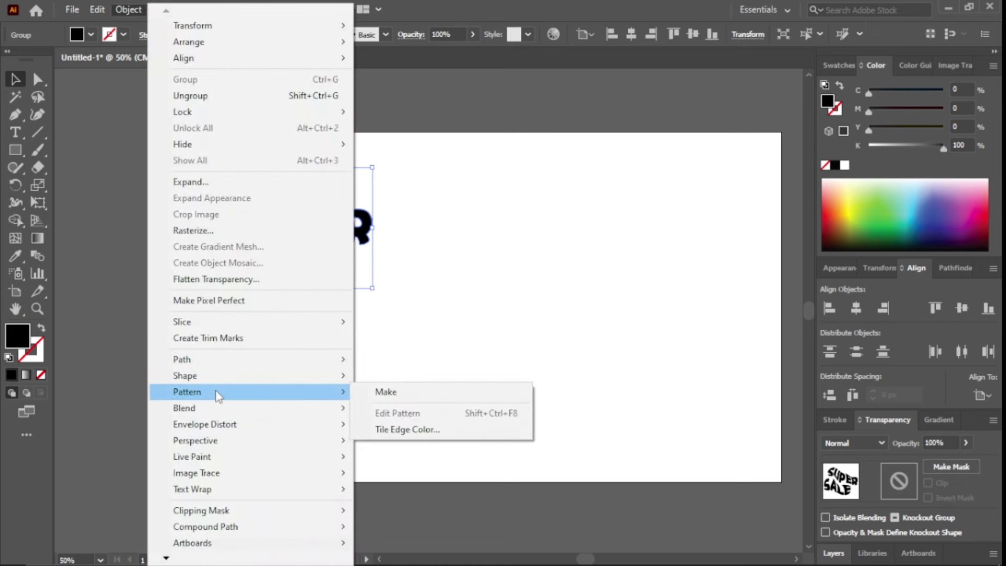
pyautogui.click(371, 391)
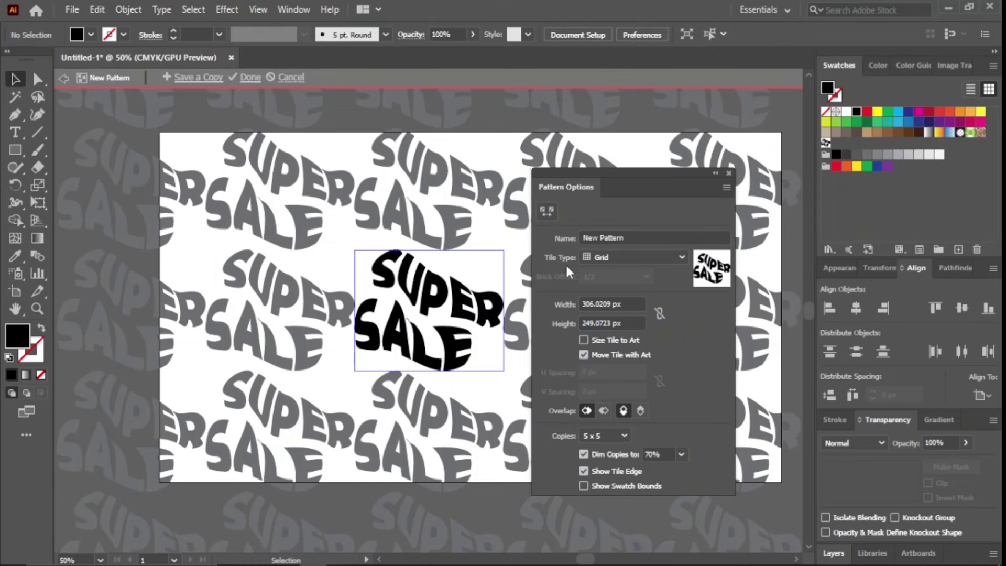
pyautogui.click(604, 258)
pyautogui.click(612, 289)
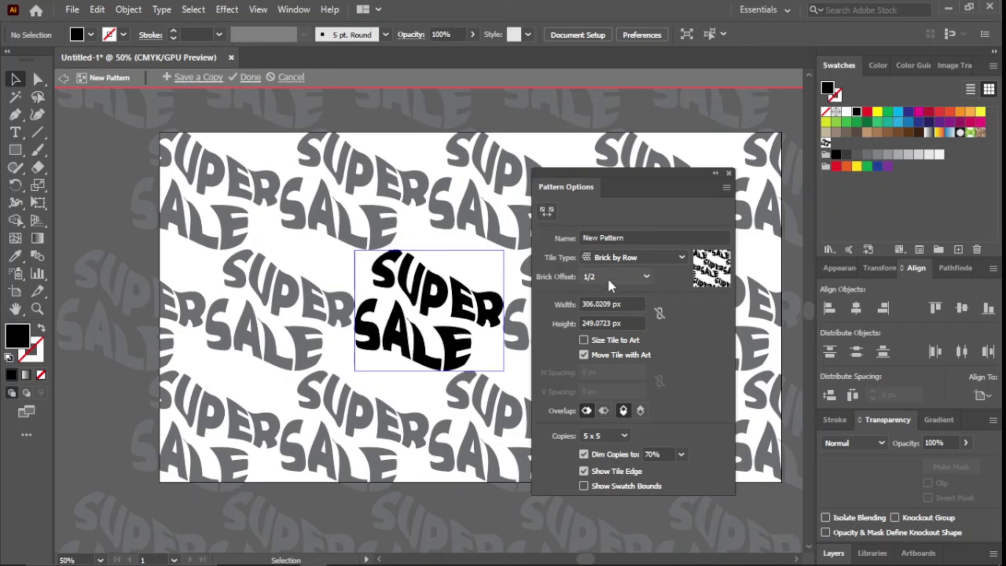
pyautogui.click(616, 256)
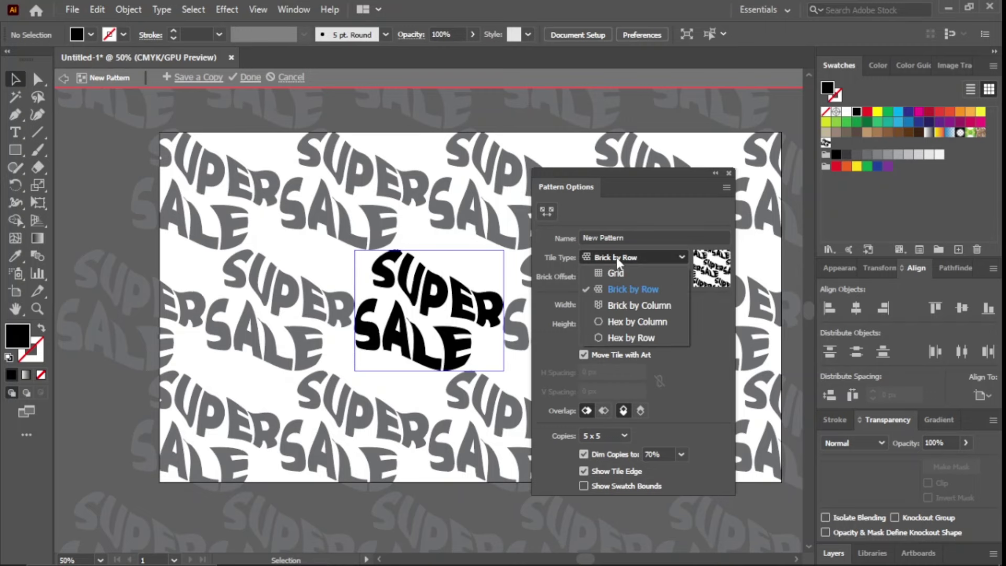
pyautogui.click(628, 304)
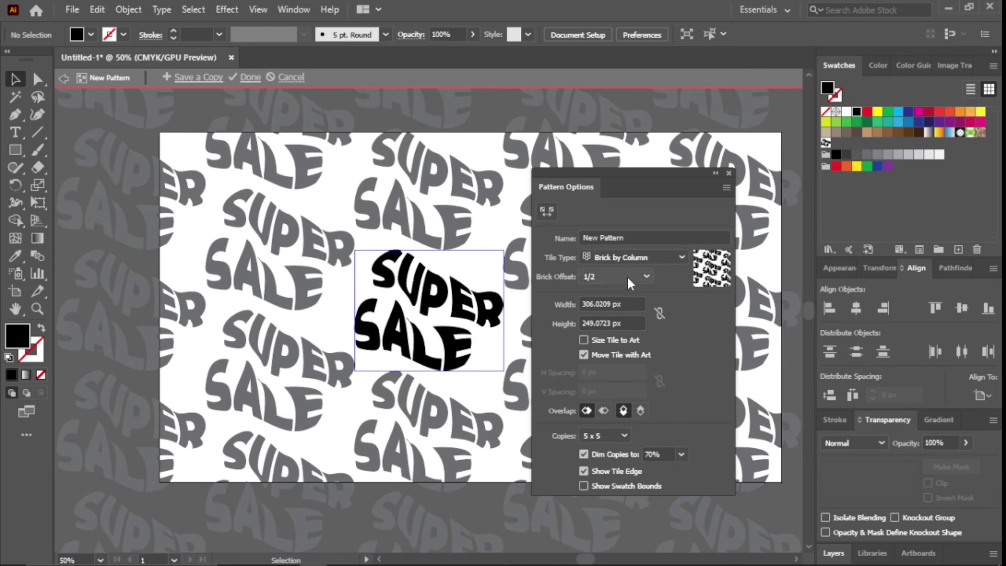
pyautogui.click(642, 273)
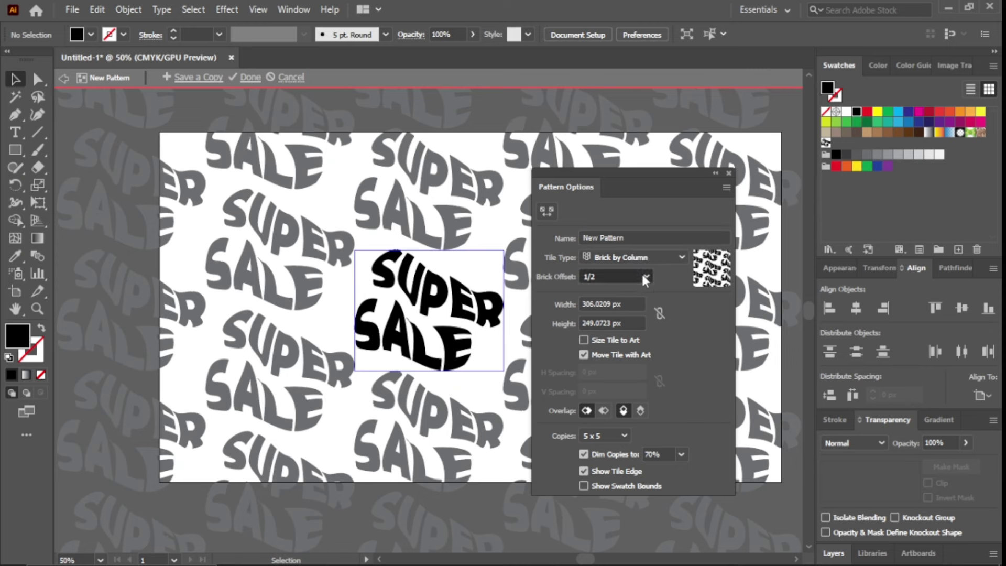
pyautogui.click(651, 260)
pyautogui.click(651, 319)
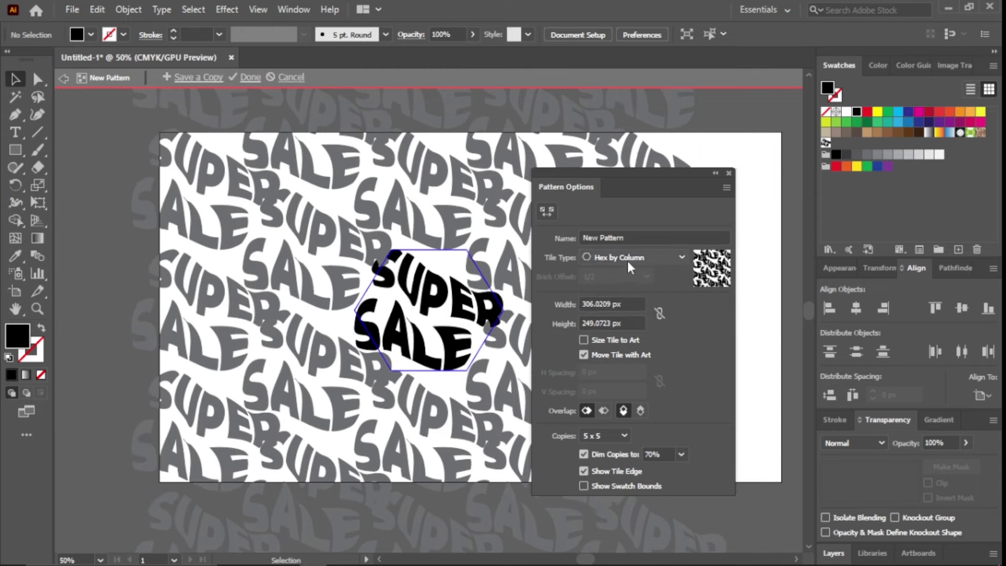
pyautogui.click(628, 259)
pyautogui.click(643, 337)
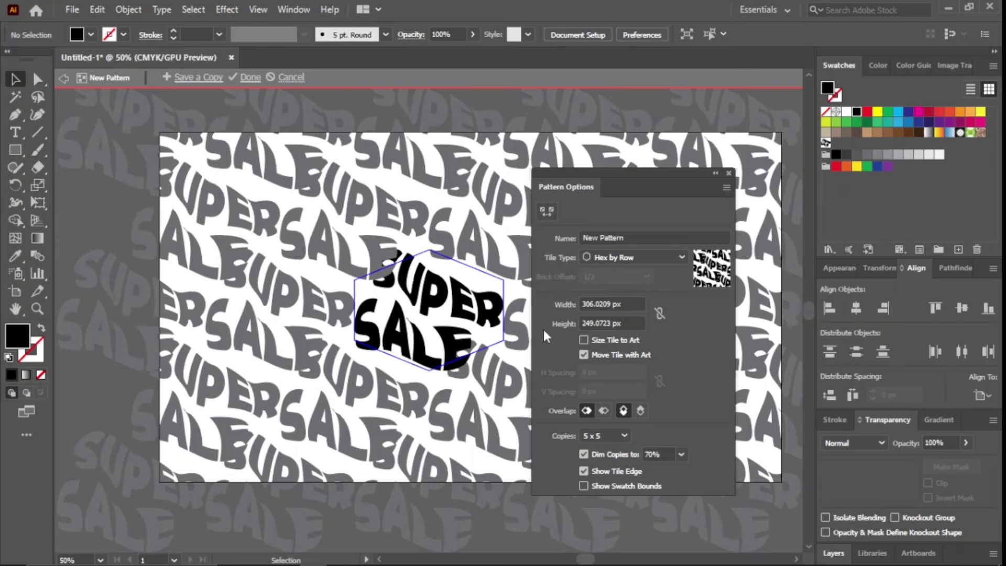
# - Set the pattern tile to 397 px wide by 273 px tall
pyautogui.click(601, 304)
pyautogui.write('304')
pyautogui.press('Return')
pyautogui.press('Up')
pyautogui.press('Up')
pyautogui.press('Up')
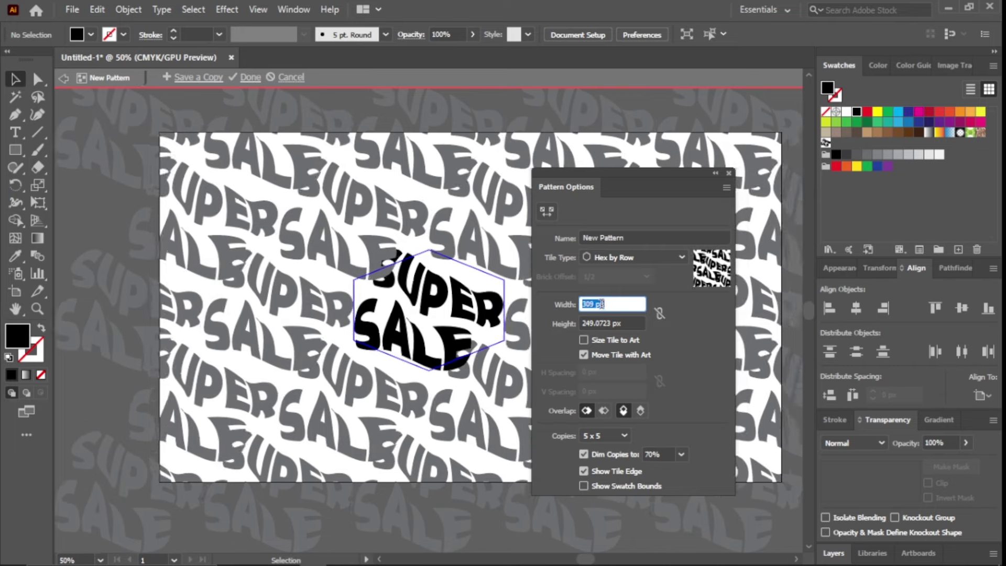
pyautogui.press('Up')
pyautogui.press('Up')
pyautogui.press('Up')
pyautogui.press('Up')
pyautogui.press('Up')
pyautogui.press('Up')
pyautogui.press('Up')
pyautogui.press('Up')
pyautogui.press('Up')
pyautogui.press('Up')
pyautogui.press('Up')
pyautogui.press('Up')
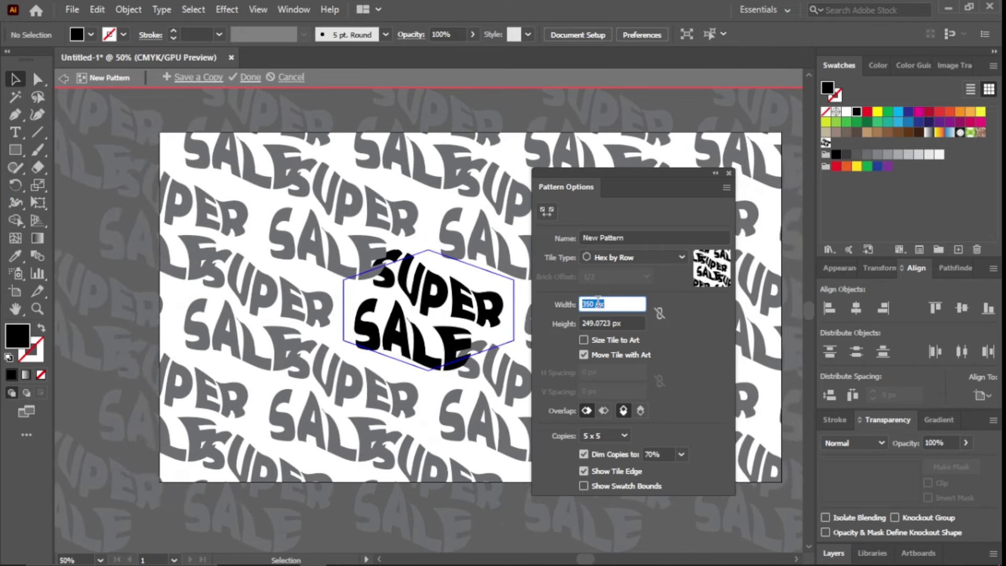
pyautogui.press('Up')
pyautogui.press('Up')
pyautogui.press('Up')
pyautogui.press('Up')
pyautogui.press('Up')
pyautogui.press('Up')
pyautogui.press('Up')
pyautogui.press('Up')
pyautogui.press('Up')
pyautogui.press('Up')
pyautogui.press('Up')
pyautogui.press('Up')
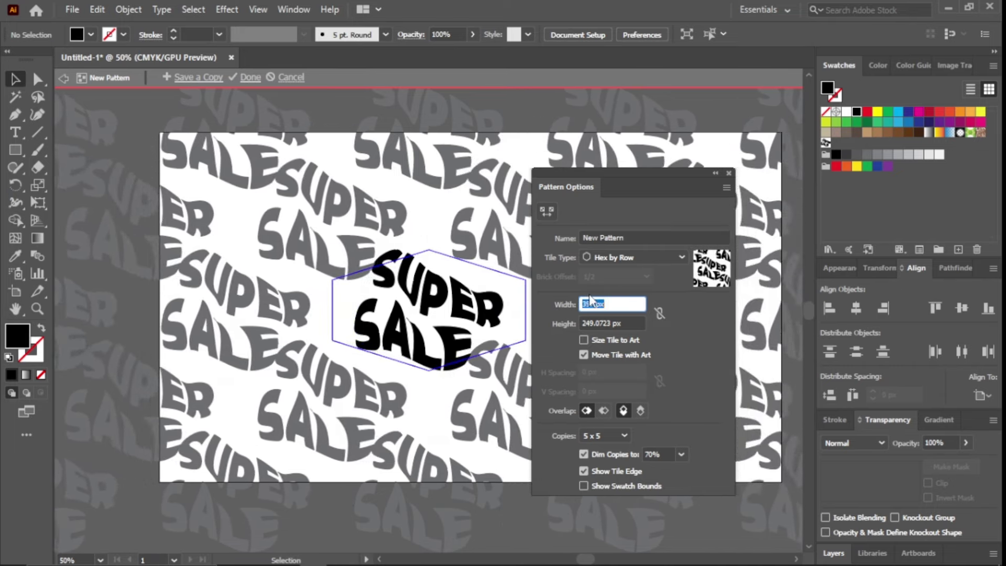
pyautogui.press('Up')
pyautogui.press('Up')
pyautogui.press('Up')
pyautogui.press('Tab')
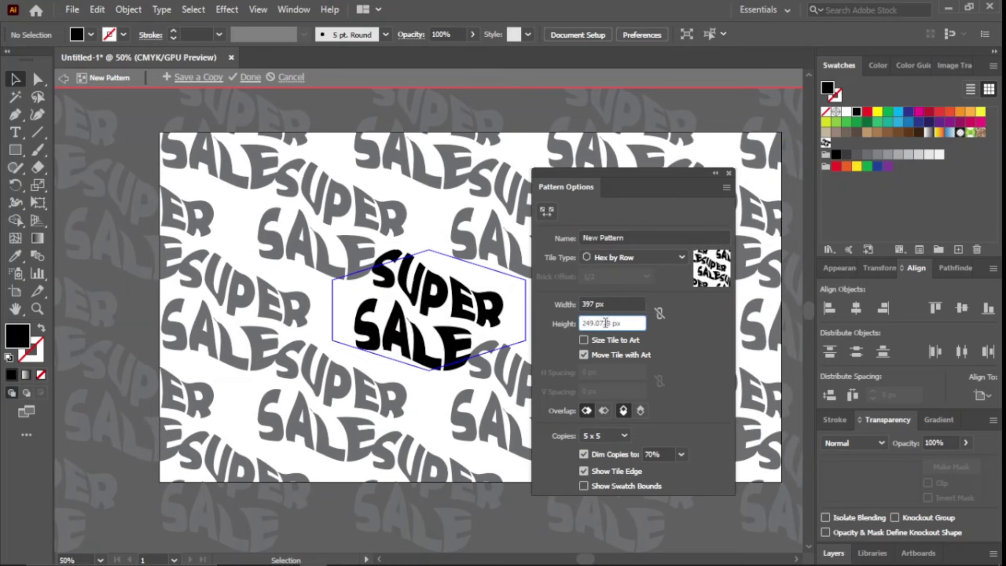
pyautogui.press('Up')
pyautogui.press('Up')
pyautogui.press('Up')
pyautogui.press('Up')
pyautogui.press('Up')
pyautogui.press('Up')
pyautogui.press('Up')
pyautogui.press('Up')
pyautogui.press('Up')
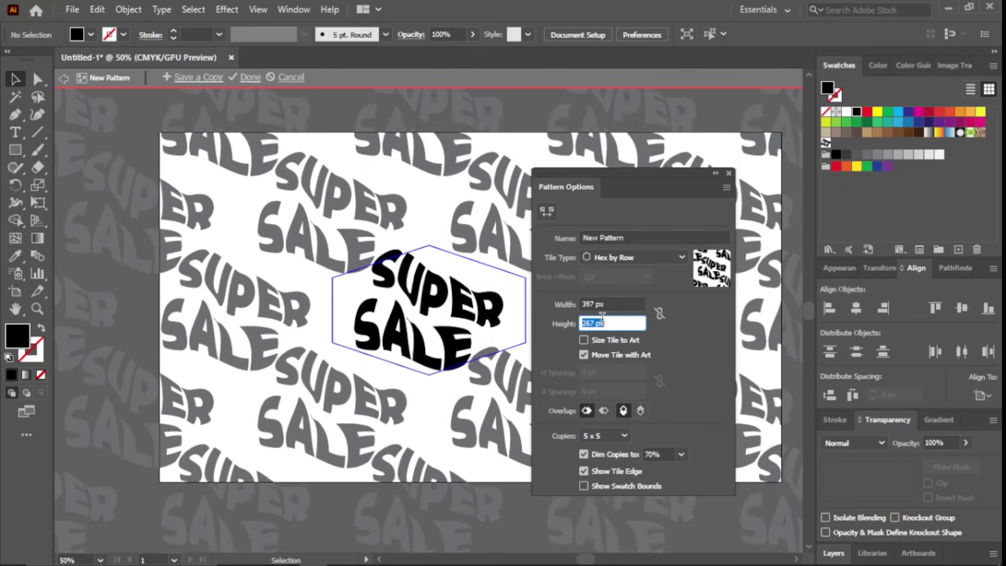
pyautogui.press('Up')
pyautogui.press('Up')
pyautogui.press('Up')
pyautogui.press('Down')
pyautogui.press('Down')
pyautogui.press('Down')
pyautogui.press('Down')
pyautogui.press('Down')
pyautogui.press('Down')
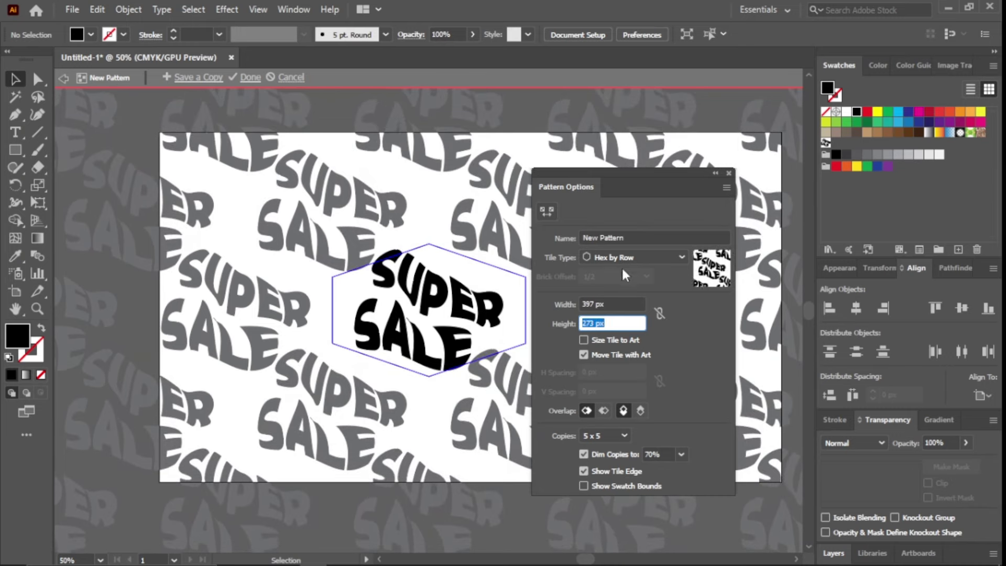
pyautogui.click(625, 263)
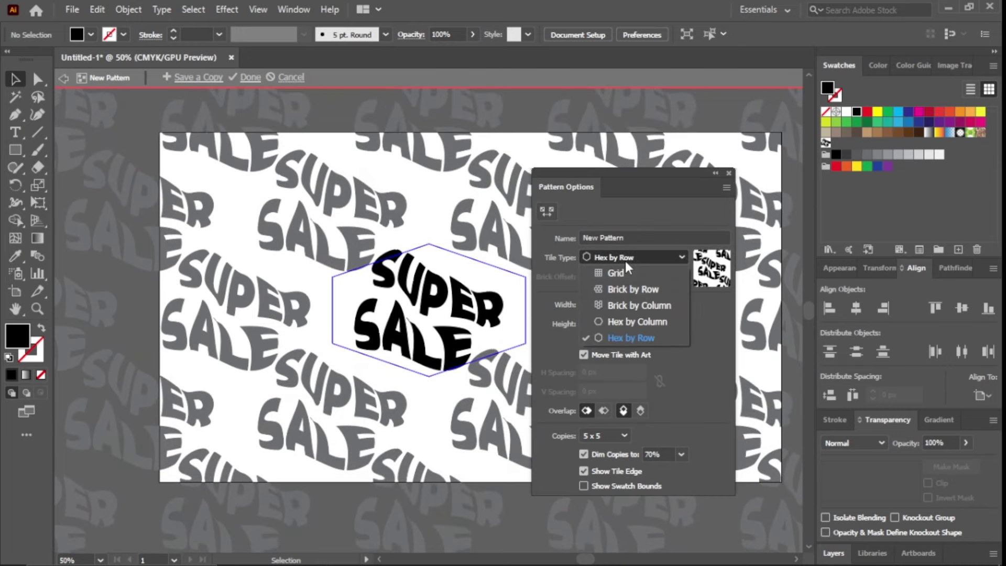
# - Try Brick by Row tiling and narrow the tile width to 336 px
pyautogui.click(626, 288)
pyautogui.click(615, 305)
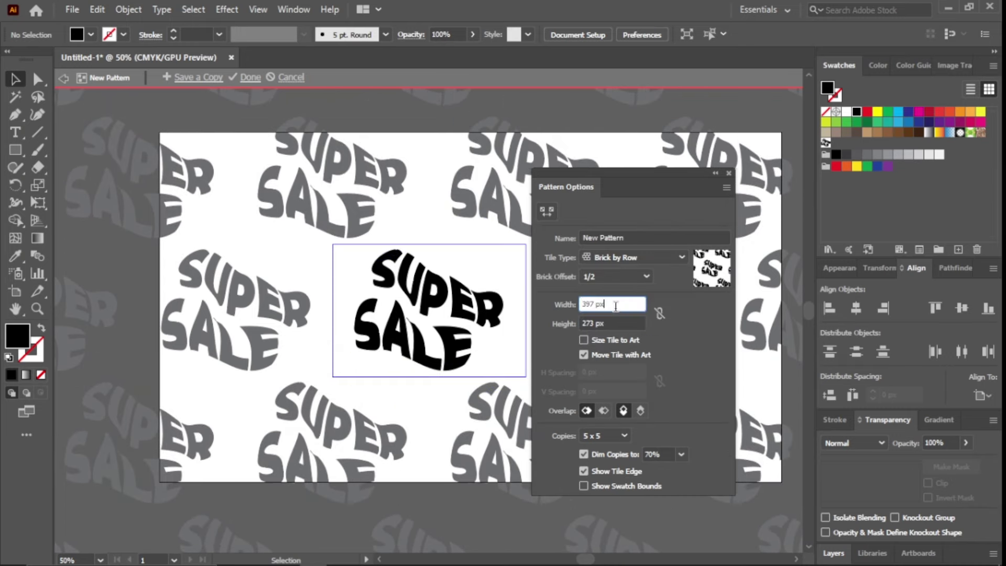
pyautogui.press('Down')
pyautogui.press('Down')
pyautogui.press('Down')
pyautogui.press('Down')
pyautogui.press('Down')
pyautogui.press('Down')
pyautogui.press('Down')
pyautogui.press('Down')
pyautogui.press('Down')
pyautogui.press('Down')
pyautogui.press('Down')
pyautogui.press('Down')
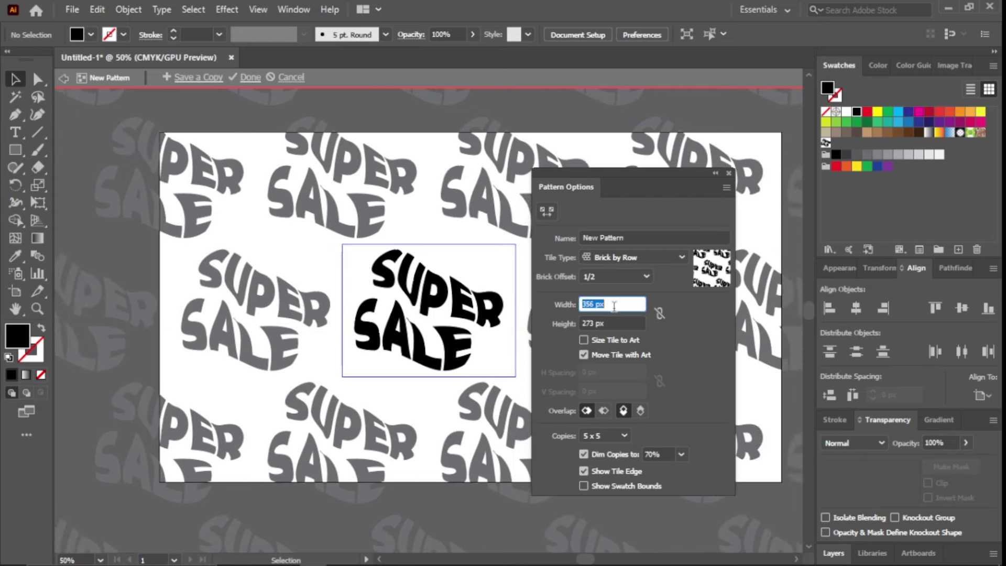
pyautogui.press('Down')
pyautogui.press('Down')
pyautogui.press('Down')
pyautogui.press('Down')
pyautogui.press('Down')
pyautogui.press('Down')
pyautogui.press('Down')
pyautogui.press('Down')
pyautogui.press('Down')
pyautogui.click(614, 322)
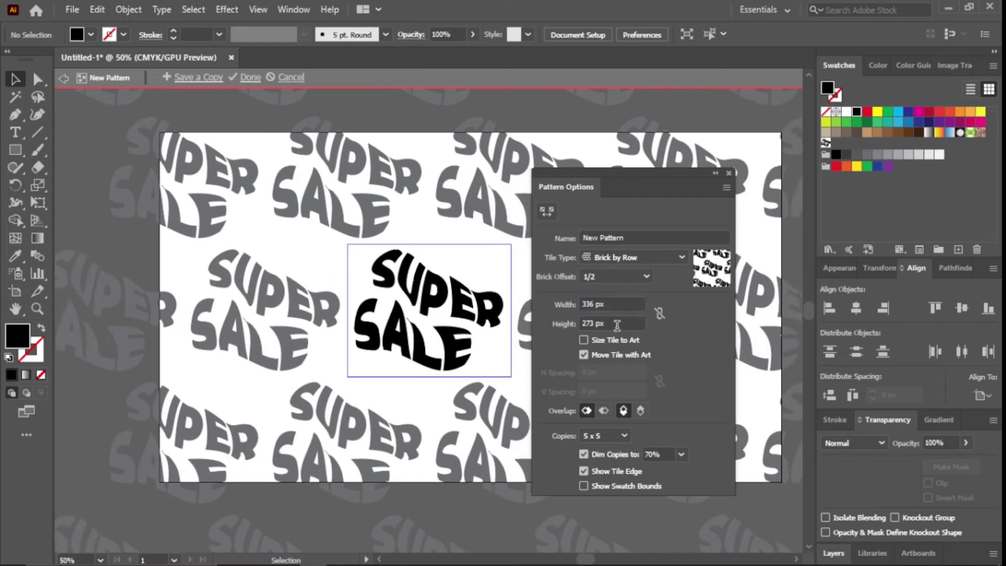
pyautogui.press('Down')
pyautogui.press('Down')
pyautogui.press('Down')
pyautogui.press('Down')
pyautogui.press('Down')
pyautogui.press('Down')
pyautogui.press('Down')
pyautogui.press('Down')
pyautogui.press('Down')
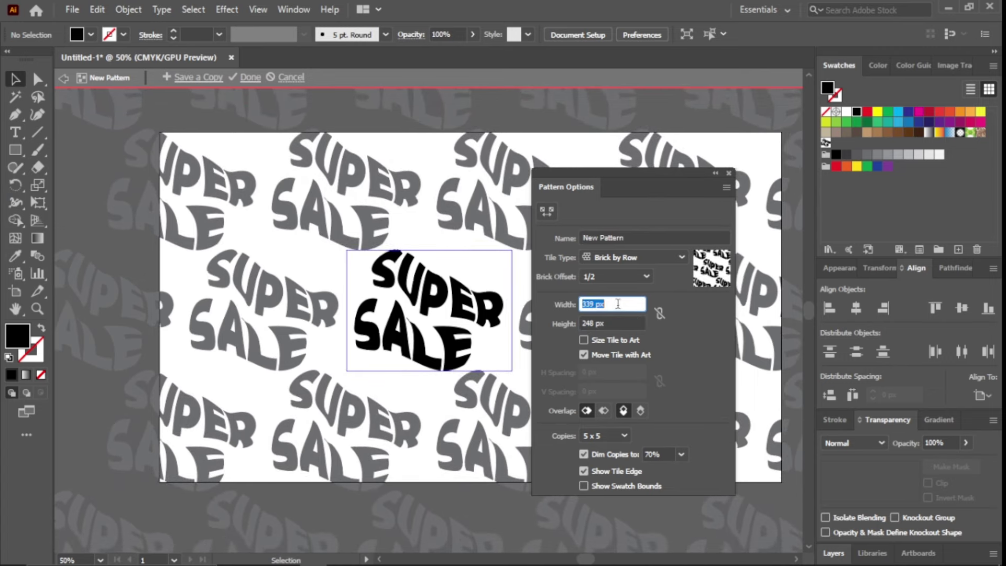
# - Switch to Brick by Column and adjust the tile to about 306 × 257 px
pyautogui.click(625, 259)
pyautogui.click(625, 306)
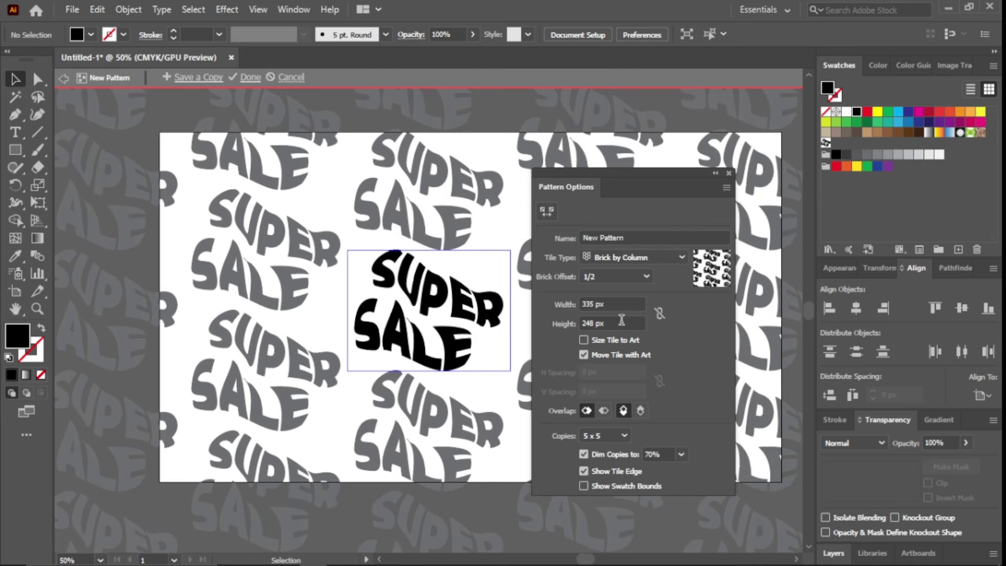
pyautogui.click(612, 323)
pyautogui.press('Down')
pyautogui.press('Down')
pyautogui.press('Down')
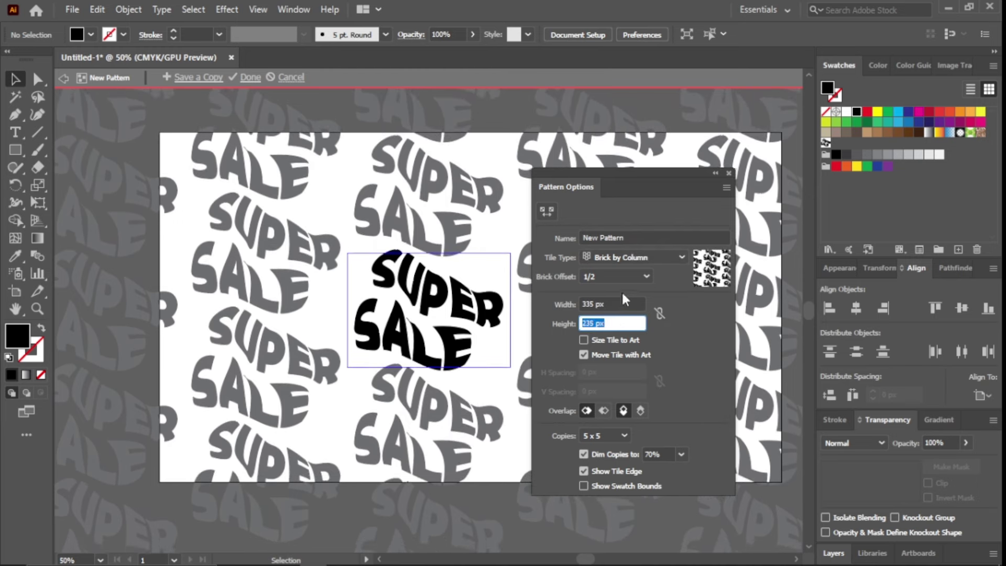
pyautogui.click(622, 302)
pyautogui.press('Down')
pyautogui.press('Down')
pyautogui.press('Down')
pyautogui.press('Down')
pyautogui.press('Down')
pyautogui.press('Down')
pyautogui.press('Down')
pyautogui.press('Down')
pyautogui.press('Down')
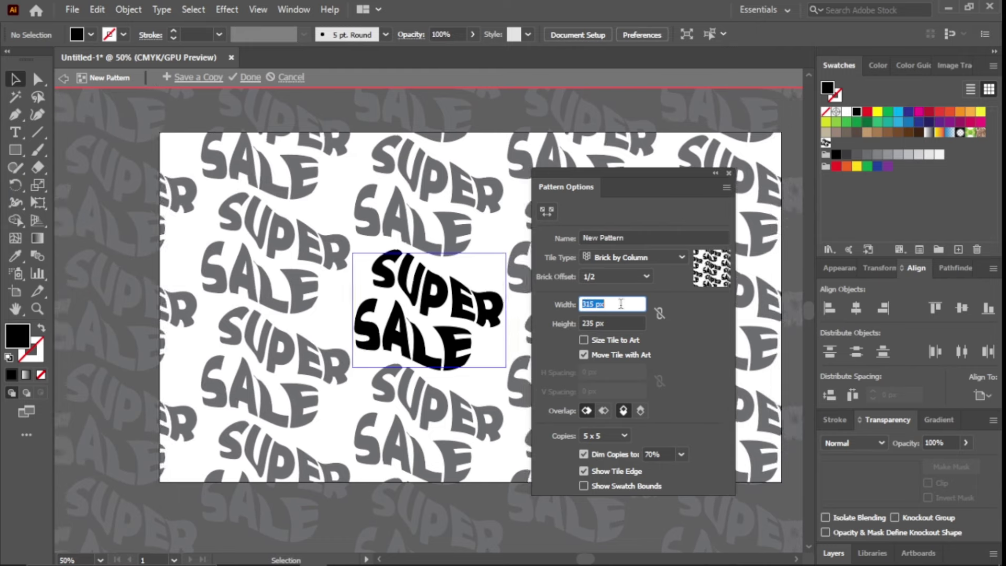
pyautogui.press('Down')
pyautogui.press('Down')
pyautogui.press('Down')
pyautogui.press('Down')
pyautogui.press('Down')
pyautogui.press('Down')
pyautogui.press('Down')
pyautogui.press('Down')
pyautogui.press('Down')
pyautogui.press('Down')
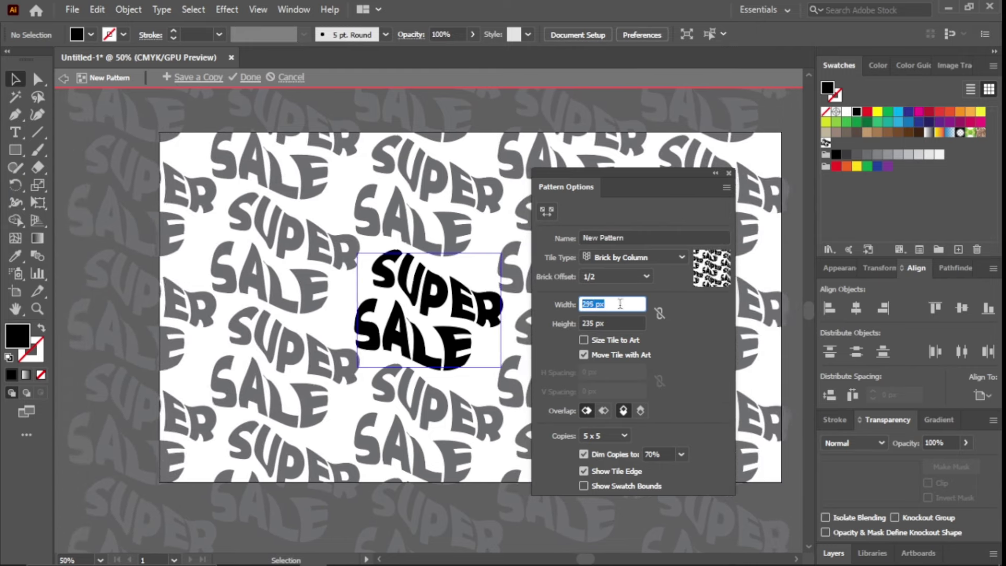
pyautogui.press('Down')
pyautogui.press('Down')
pyautogui.press('Down')
pyautogui.press('Up')
pyautogui.press('Up')
pyautogui.press('Up')
pyautogui.press('Up')
pyautogui.press('Up')
pyautogui.click(618, 322)
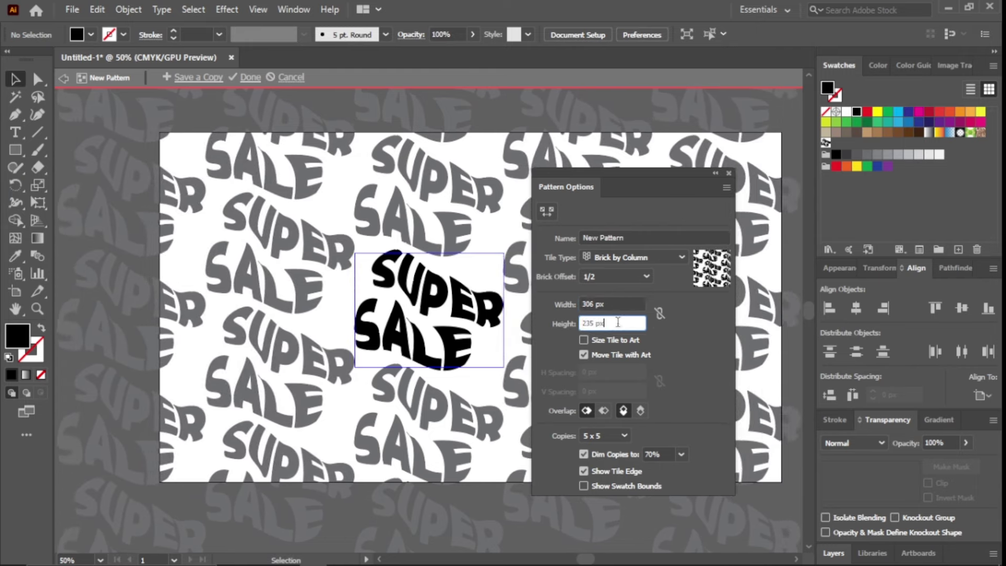
pyautogui.press('Up')
pyautogui.press('Up')
pyautogui.press('Up')
pyautogui.press('Up')
pyautogui.press('Up')
pyautogui.press('Up')
pyautogui.press('Up')
pyautogui.press('Up')
pyautogui.press('Up')
pyautogui.press('Up')
pyautogui.press('Up')
pyautogui.press('Up')
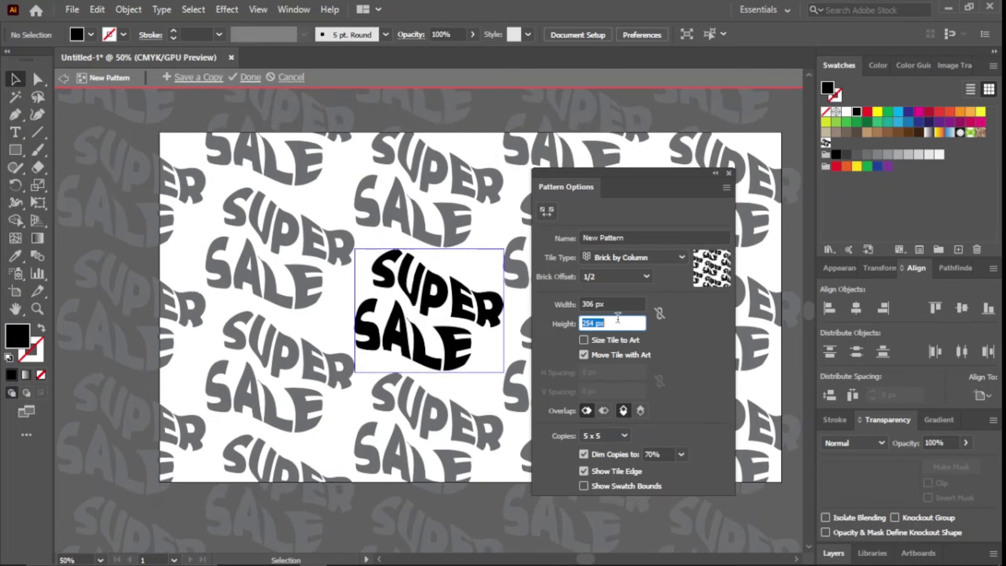
pyautogui.press('Up')
pyautogui.press('Up')
pyautogui.press('Up')
# - Fine-tune the brick tile to 264 px wide by 294 px tall
pyautogui.click(621, 303)
pyautogui.press('Down')
pyautogui.press('Down')
pyautogui.press('Down')
pyautogui.press('Down')
pyautogui.press('Down')
pyautogui.press('Down')
pyautogui.press('Down')
pyautogui.press('Down')
pyautogui.press('Down')
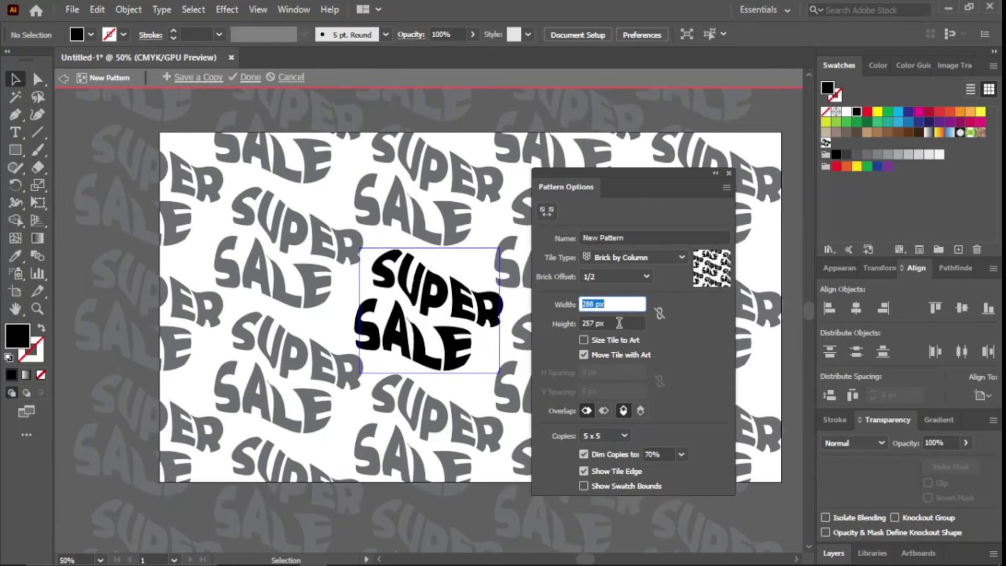
pyautogui.click(619, 322)
pyautogui.press('Up')
pyautogui.press('Up')
pyautogui.press('Up')
pyautogui.press('Up')
pyautogui.press('Up')
pyautogui.press('Up')
pyautogui.press('Up')
pyautogui.press('Up')
pyautogui.press('Up')
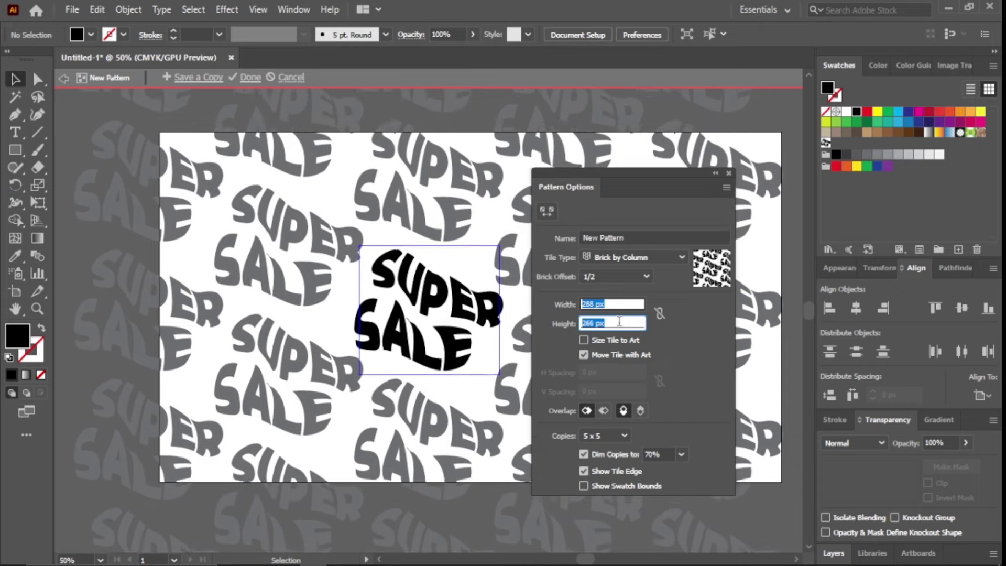
pyautogui.press('Up')
pyautogui.press('Up')
pyautogui.press('Up')
pyautogui.press('Up')
pyautogui.press('Up')
pyautogui.press('Up')
pyautogui.press('Up')
pyautogui.press('Up')
pyautogui.press('Up')
pyautogui.press('Up')
pyautogui.press('Up')
pyautogui.press('Up')
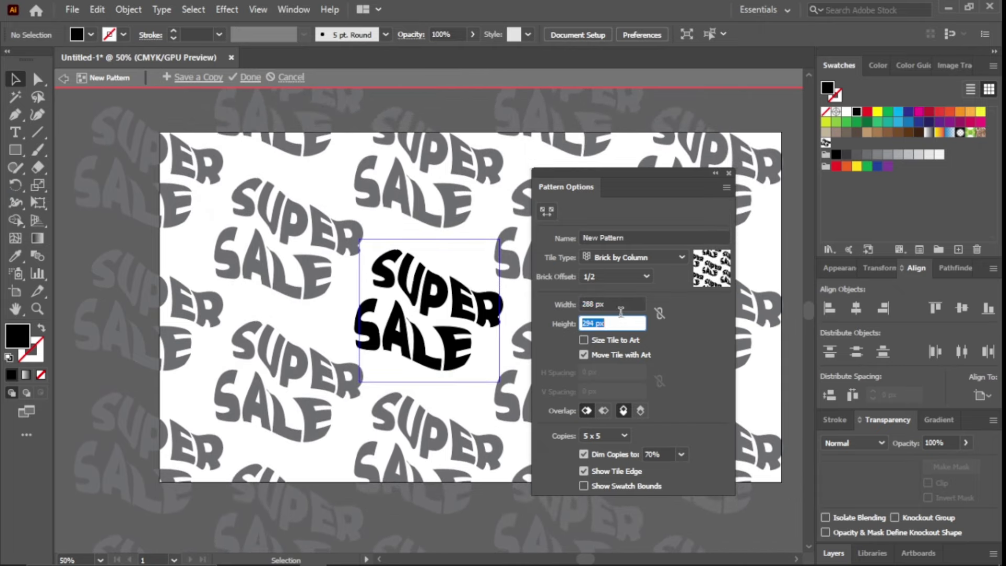
pyautogui.click(626, 303)
pyautogui.press('Down')
pyautogui.press('Down')
pyautogui.press('Down')
pyautogui.press('Down')
pyautogui.press('Down')
pyautogui.press('Down')
pyautogui.press('Down')
pyautogui.press('Down')
pyautogui.press('Down')
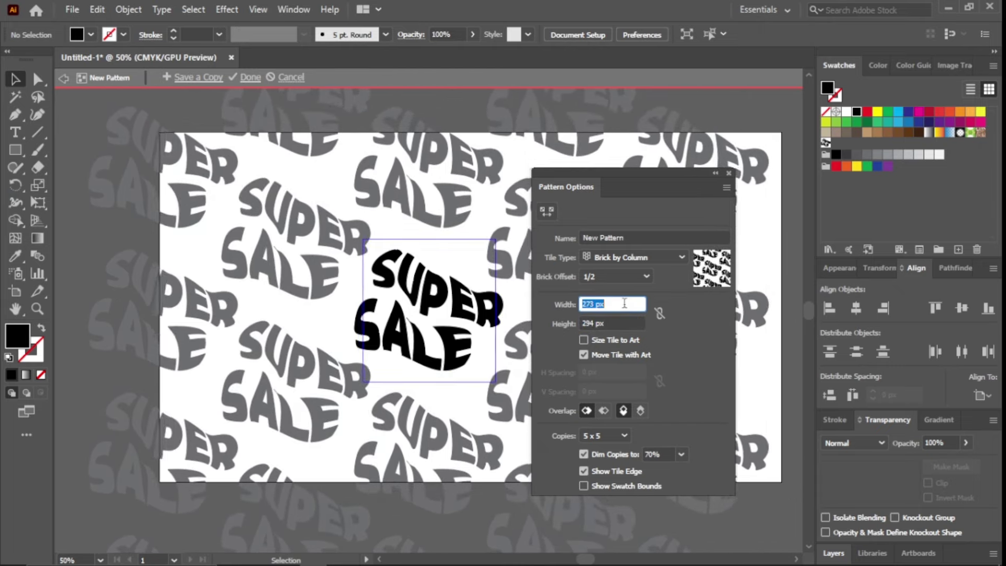
pyautogui.press('Down')
pyautogui.press('Down')
pyautogui.press('Down')
pyautogui.press('Down')
pyautogui.press('Down')
pyautogui.press('Down')
pyautogui.press('Down')
pyautogui.press('Down')
pyautogui.press('Down')
pyautogui.press('Down')
pyautogui.press('Down')
pyautogui.press('Down')
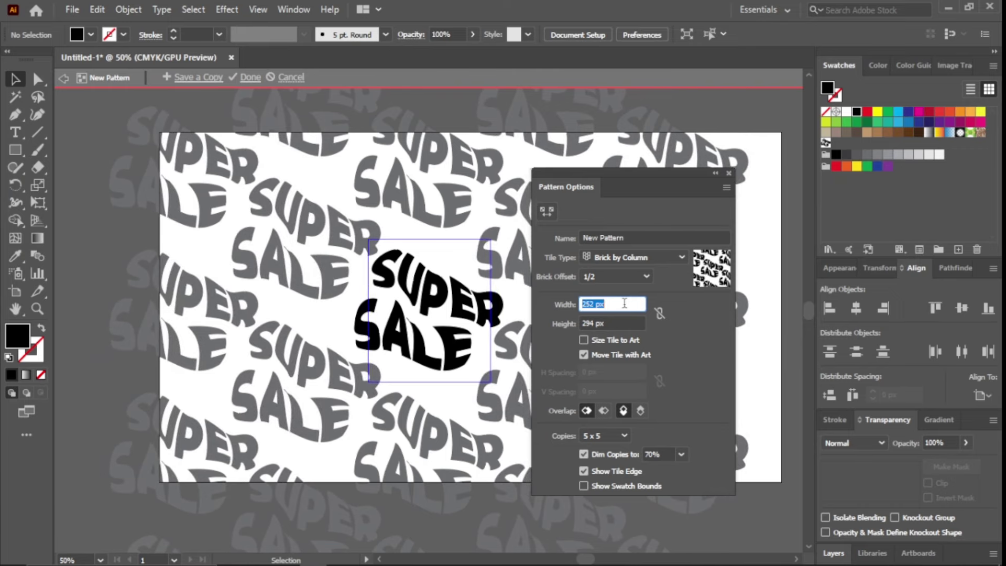
pyautogui.press('Down')
pyautogui.press('Down')
pyautogui.press('Up')
pyautogui.press('Up')
pyautogui.press('Up')
pyautogui.press('Up')
pyautogui.press('Up')
pyautogui.press('Up')
pyautogui.press('Up')
pyautogui.press('Up')
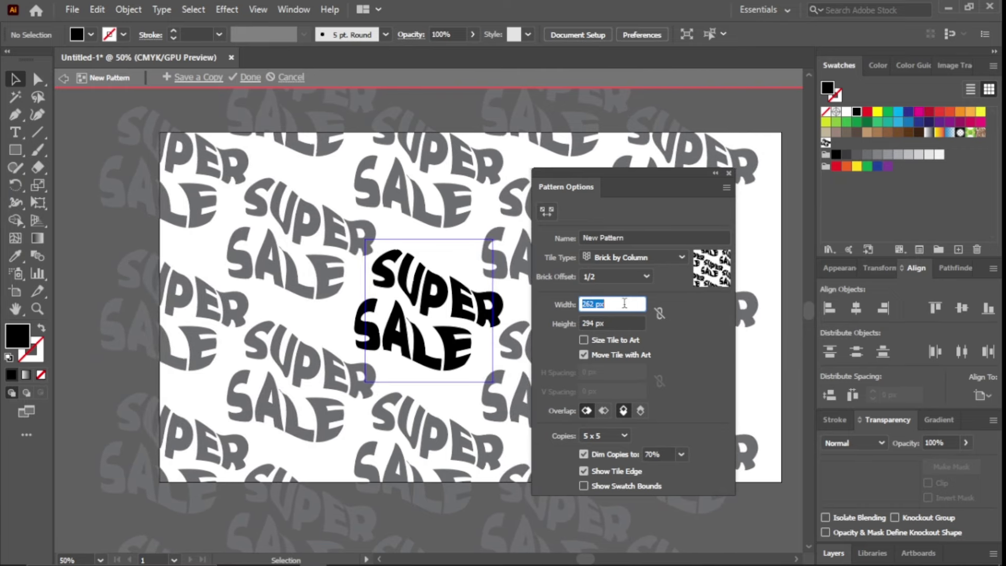
pyautogui.press('Up')
pyautogui.press('Up')
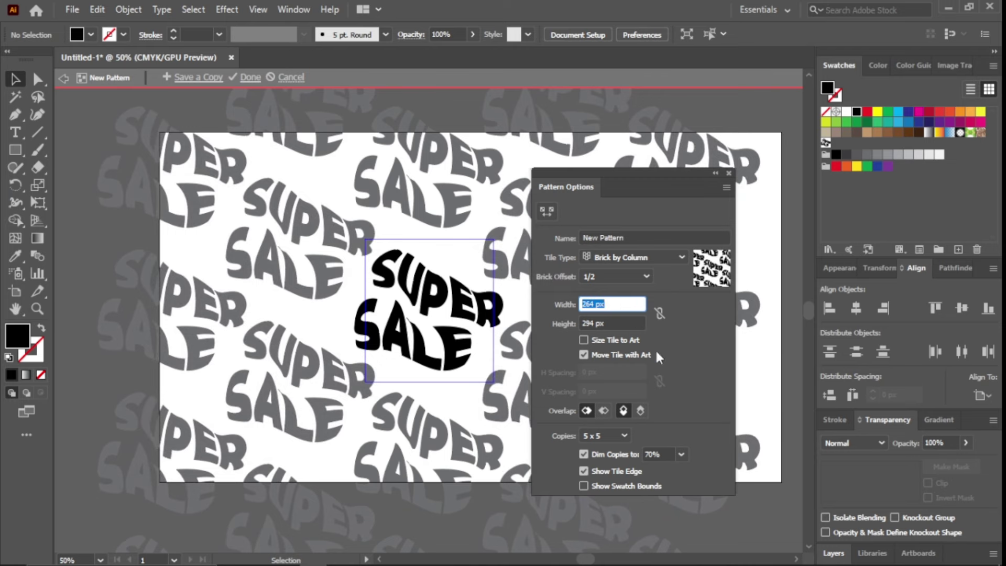
pyautogui.click(622, 256)
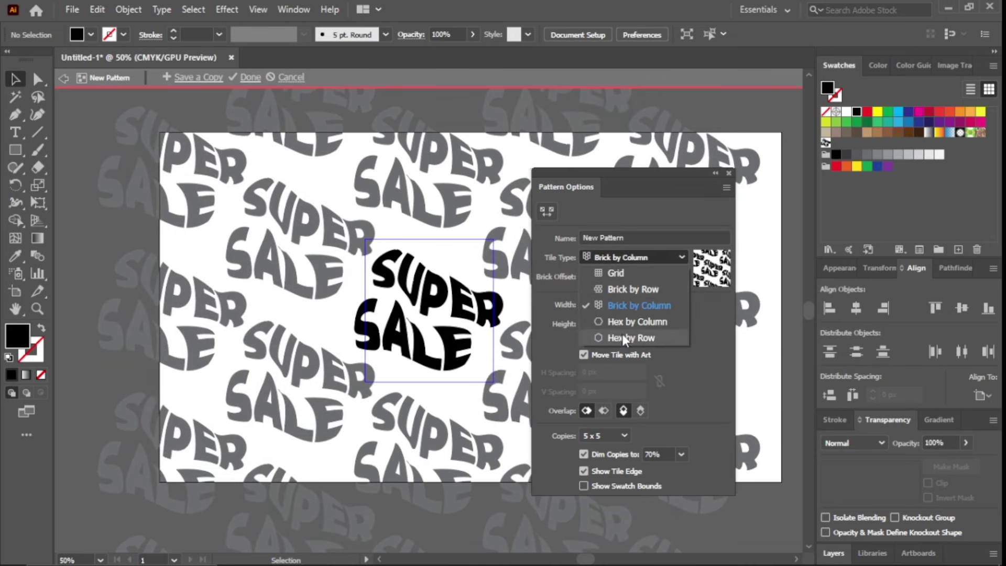
# - Switch to Hex by Column tiling and widen the tile to about 337 px
pyautogui.click(619, 321)
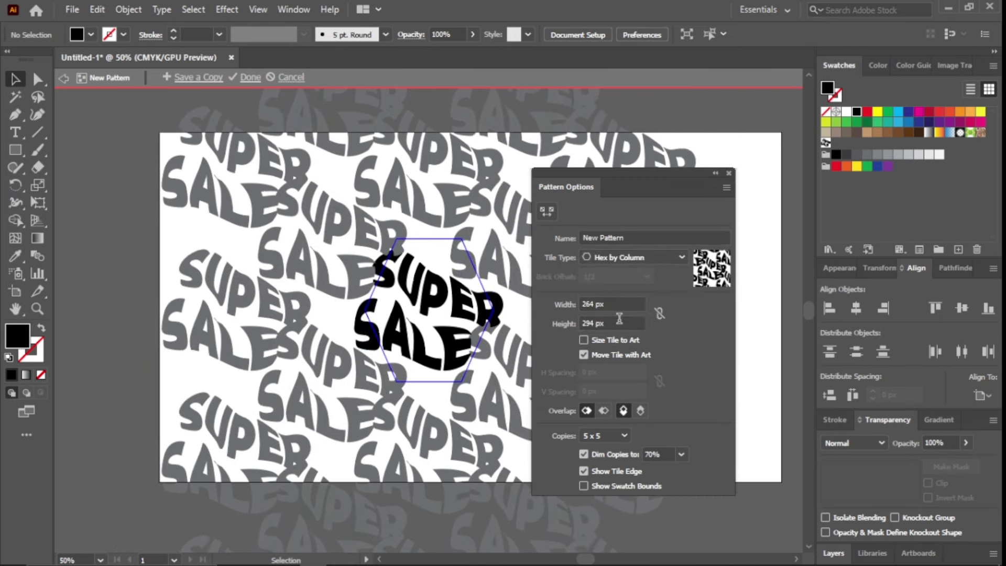
pyautogui.click(607, 304)
pyautogui.press('Up')
pyautogui.press('Up')
pyautogui.press('Up')
pyautogui.press('Up')
pyautogui.press('Up')
pyautogui.press('Up')
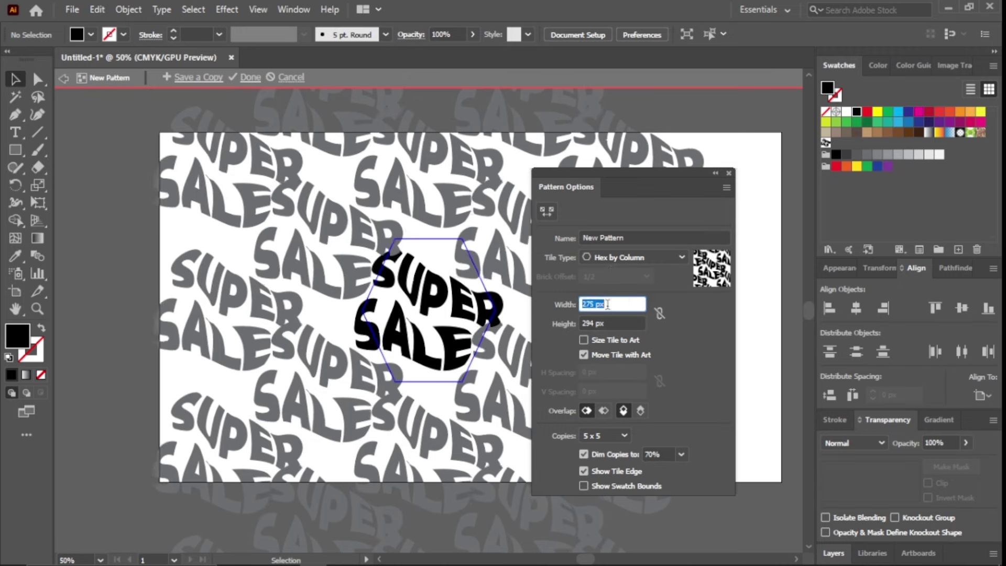
pyautogui.press('Up')
pyautogui.press('Up')
pyautogui.press('Up')
pyautogui.press('Up')
pyautogui.press('Up')
pyautogui.press('Up')
pyautogui.press('Up')
pyautogui.press('Up')
pyautogui.press('Up')
pyautogui.press('Up')
pyautogui.press('Up')
pyautogui.press('Up')
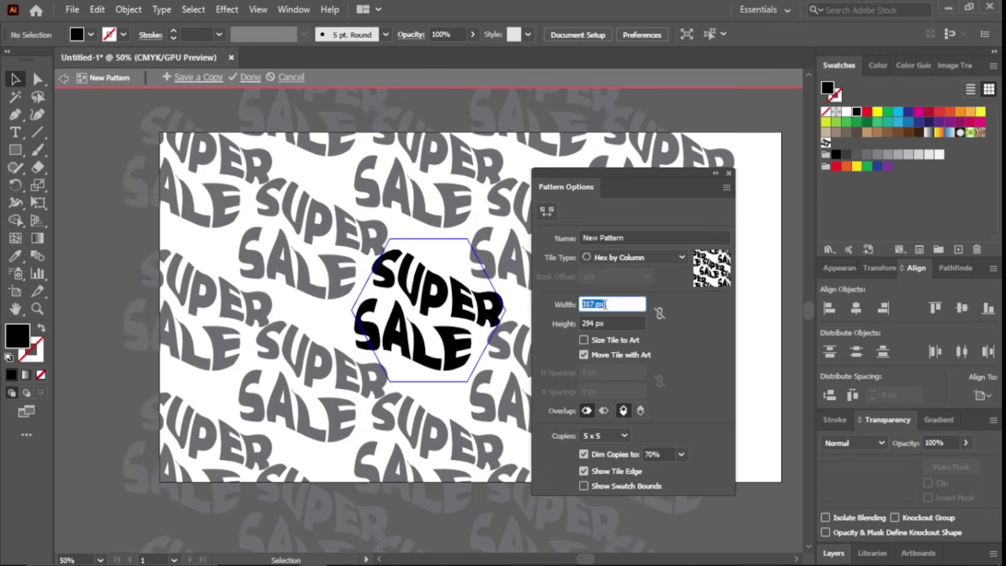
pyautogui.press('Up')
pyautogui.press('Up')
pyautogui.press('Up')
pyautogui.press('Up')
pyautogui.press('Up')
pyautogui.press('Up')
pyautogui.press('Up')
pyautogui.press('Up')
pyautogui.press('Up')
pyautogui.press('Up')
pyautogui.press('Up')
pyautogui.press('Up')
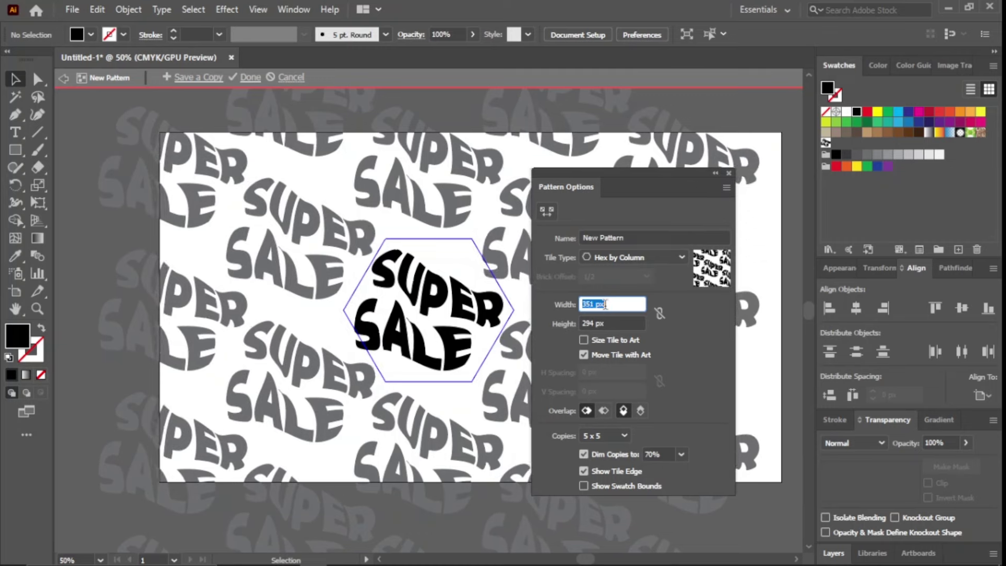
pyautogui.press('Up')
pyautogui.press('Up')
pyautogui.press('Up')
# - Set the hex tile height to 266 px and width to 361 px
pyautogui.click(608, 323)
pyautogui.press('Down')
pyautogui.press('Down')
pyautogui.press('Down')
pyautogui.press('Down')
pyautogui.press('Down')
pyautogui.press('Down')
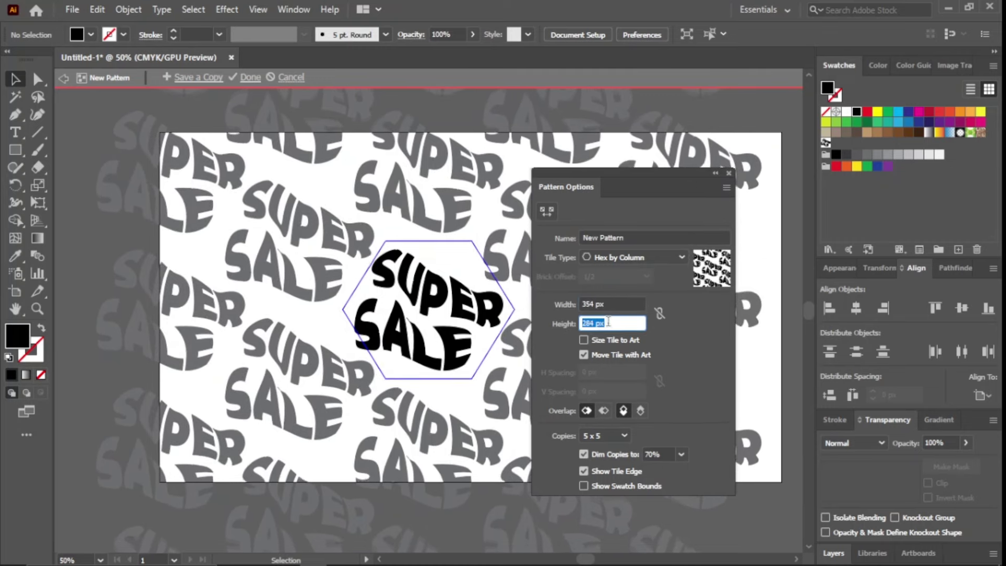
pyautogui.press('Down')
pyautogui.press('Down')
pyautogui.press('Down')
pyautogui.press('Down')
pyautogui.press('Down')
pyautogui.press('Down')
pyautogui.press('Down')
pyautogui.press('Down')
pyautogui.press('Down')
pyautogui.press('Down')
pyautogui.press('Down')
pyautogui.press('Down')
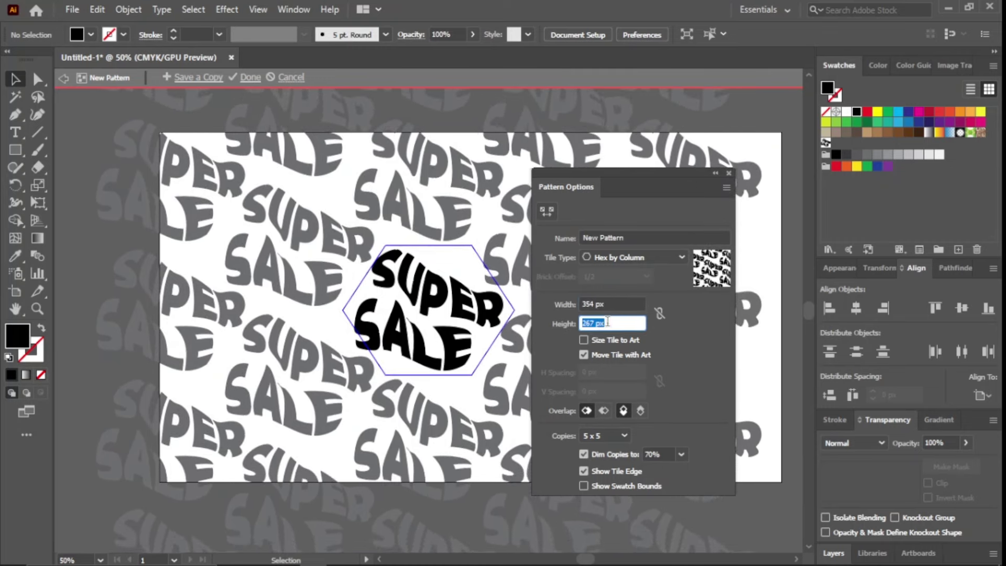
pyautogui.press('Down')
pyautogui.press('Down')
pyautogui.press('Down')
pyautogui.press('Down')
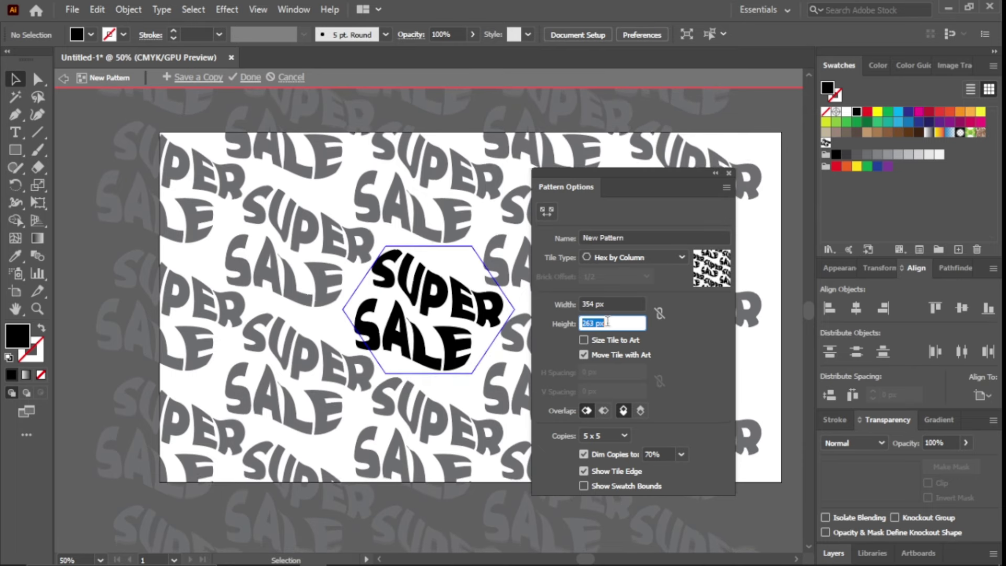
pyautogui.press('Down')
pyautogui.press('Down')
pyautogui.press('Down')
pyautogui.press('Down')
pyautogui.press('Up')
pyautogui.press('Up')
pyautogui.press('Up')
pyautogui.press('Up')
pyautogui.press('Up')
pyautogui.press('Up')
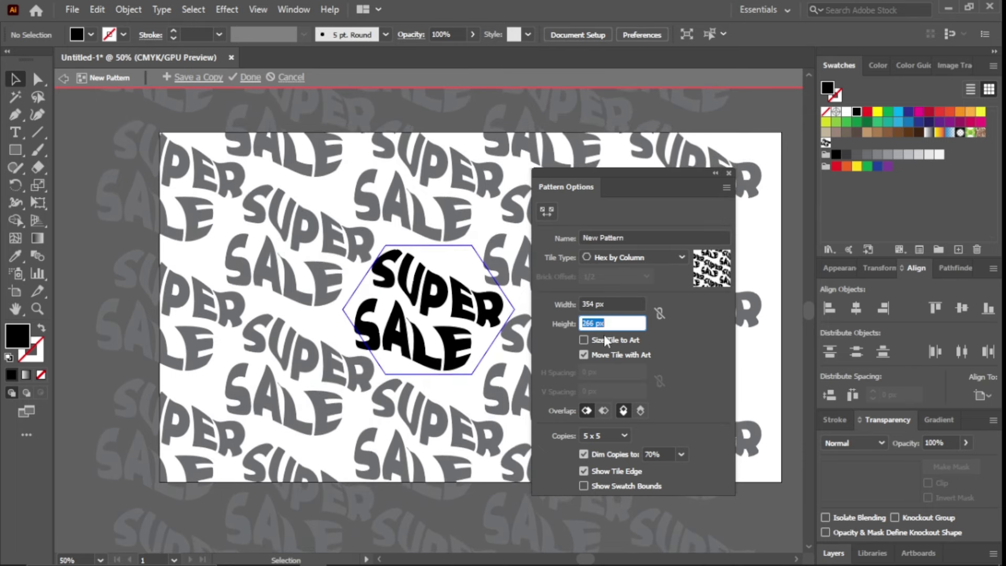
pyautogui.click(606, 304)
pyautogui.press('Down')
pyautogui.press('Down')
pyautogui.press('Down')
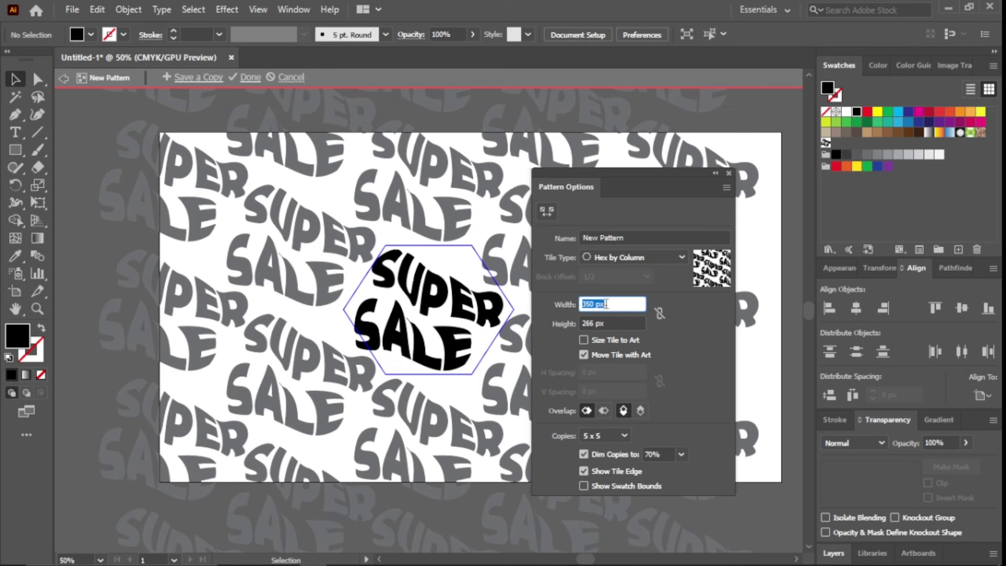
pyautogui.press('Up')
pyautogui.press('Up')
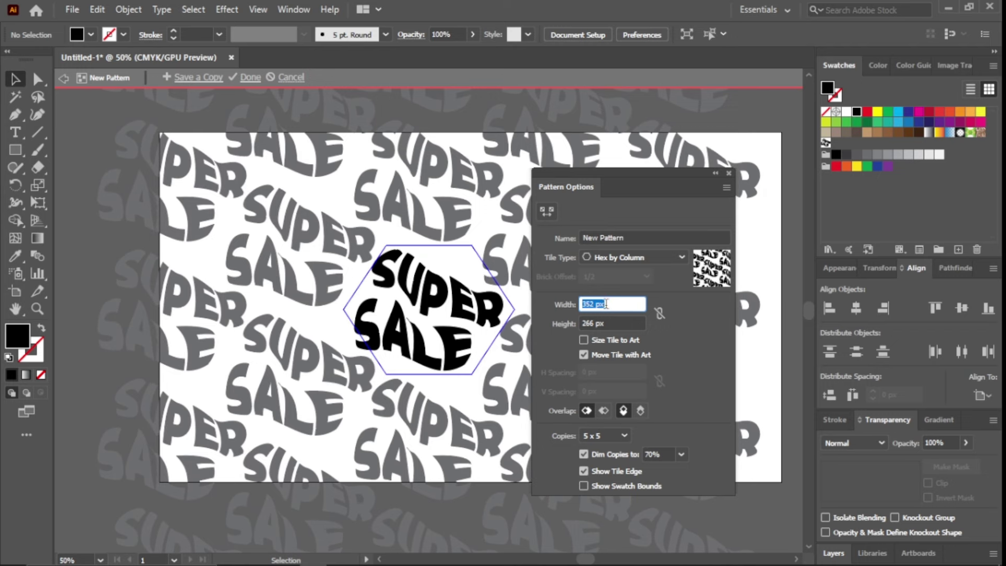
pyautogui.press('Up')
pyautogui.press('Up')
pyautogui.press('Up')
pyautogui.press('Up')
pyautogui.press('Up')
pyautogui.press('Up')
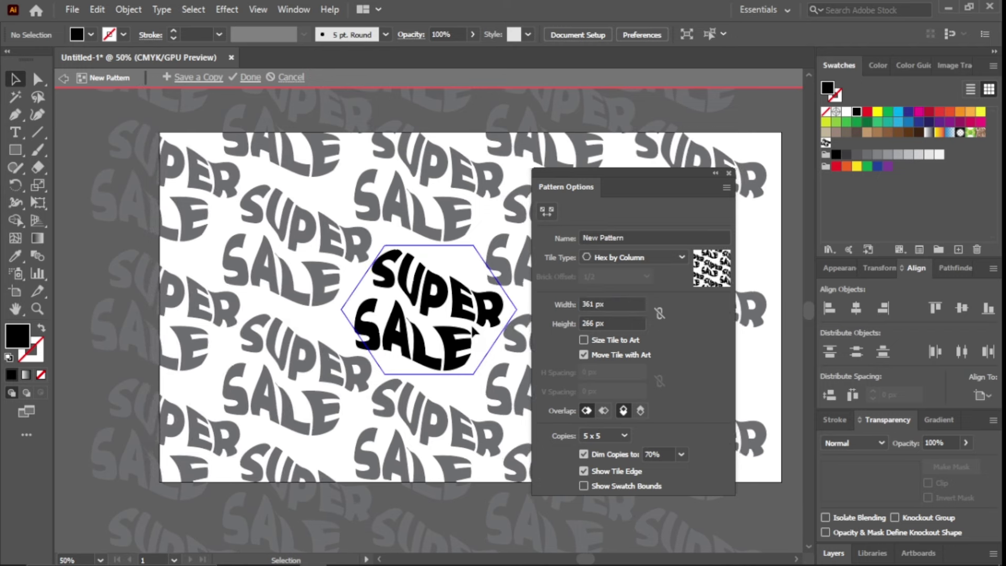
pyautogui.click(468, 317)
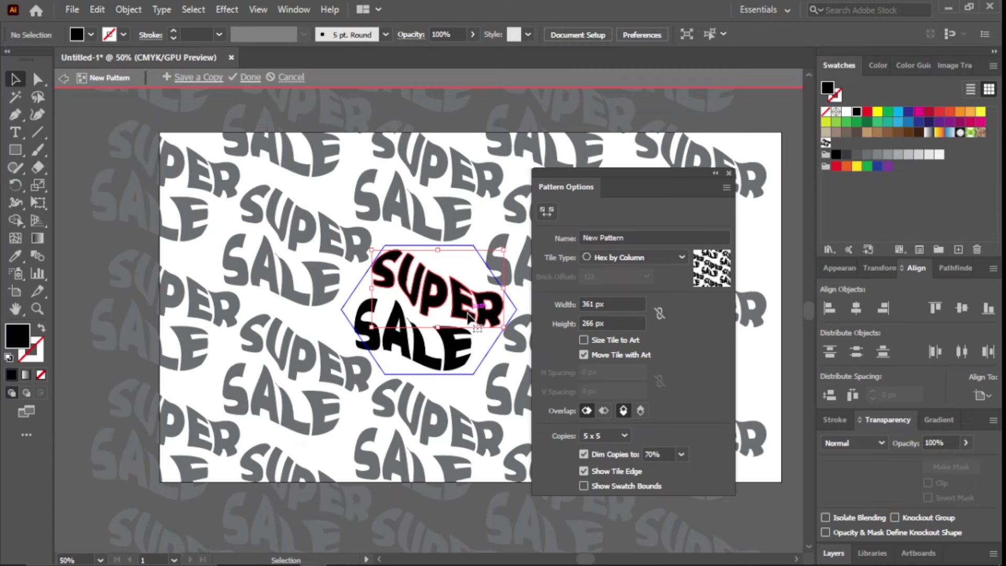
# - Scale down the central SUPER and SALE words and shrink the tile to 323 × 232 px
pyautogui.keyDown('shift'); pyautogui.click(454, 352); pyautogui.keyUp('shift')
pyautogui.moveTo(503, 370); pyautogui.dragTo(495, 362)
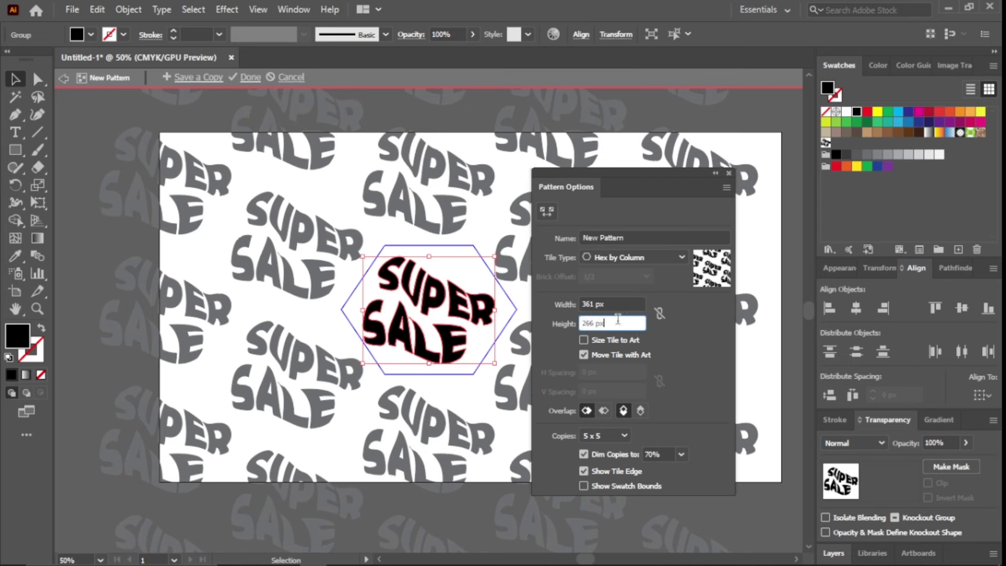
pyautogui.press('Return')
pyautogui.click(619, 303)
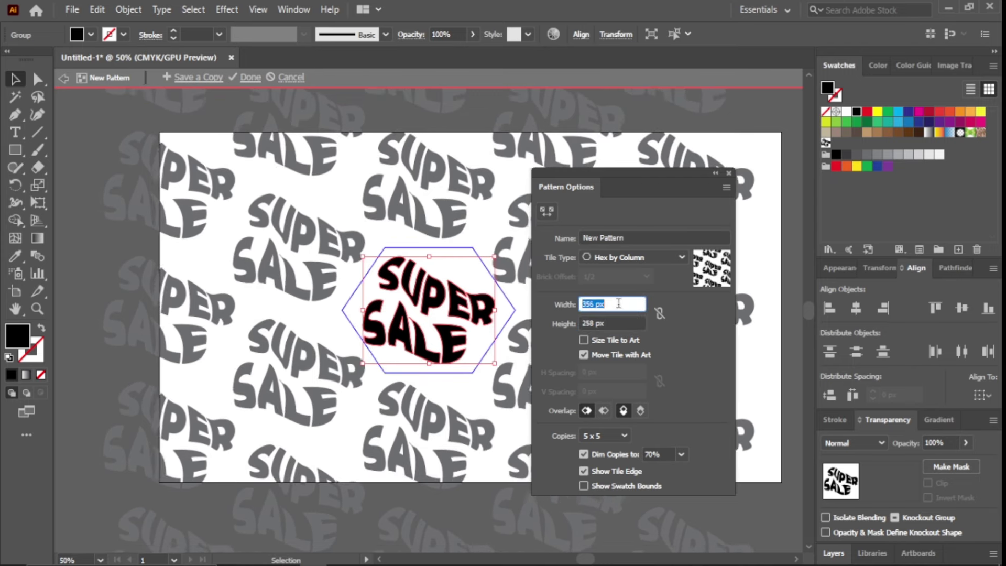
pyautogui.press('Down')
pyautogui.press('Down')
pyautogui.press('Down')
pyautogui.press('Down')
pyautogui.press('Down')
pyautogui.press('Down')
pyautogui.press('Down')
pyautogui.press('Down')
pyautogui.press('Down')
pyautogui.press('Down')
pyautogui.press('Down')
pyautogui.press('Down')
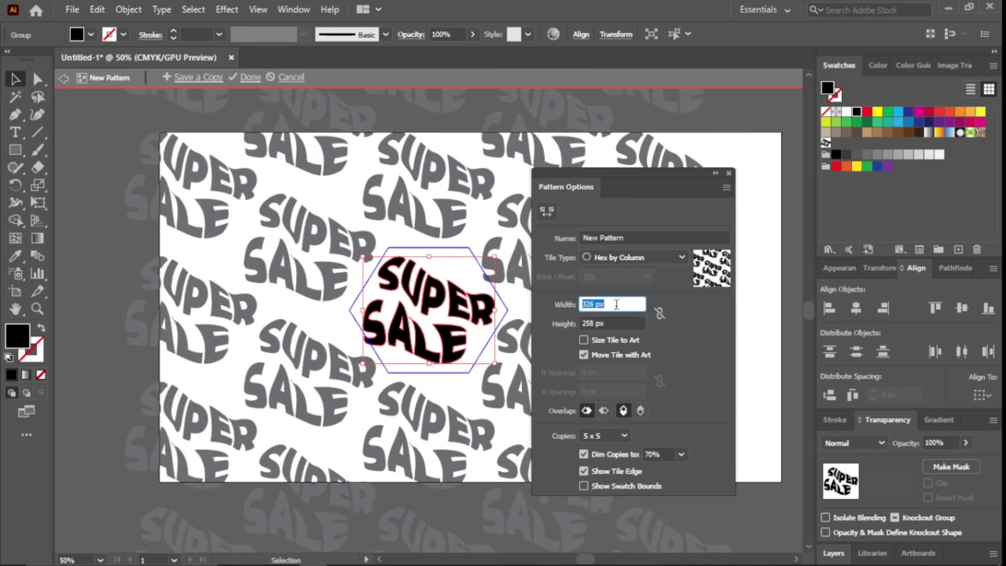
pyautogui.press('Down')
pyautogui.press('Down')
pyautogui.press('Down')
pyautogui.moveTo(496, 365); pyautogui.dragTo(477, 349)
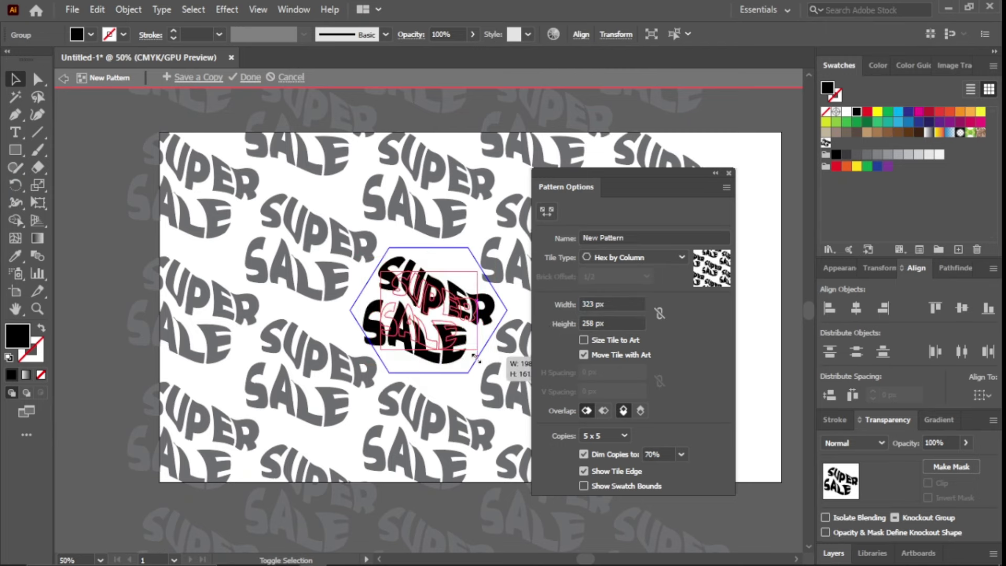
pyautogui.click(590, 322)
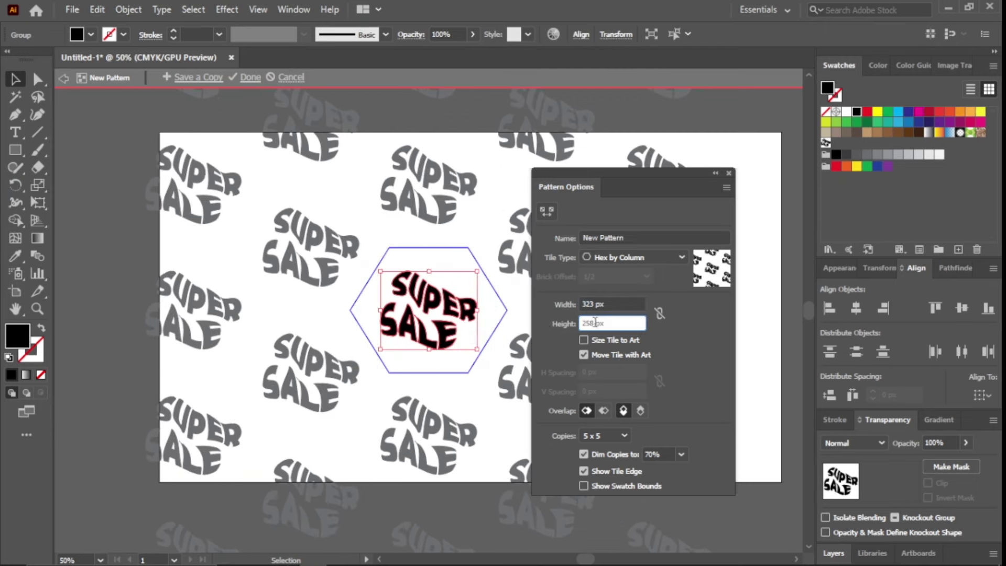
pyautogui.press('Down')
pyautogui.press('Down')
pyautogui.press('Down')
pyautogui.press('Down')
pyautogui.press('Down')
pyautogui.press('Down')
pyautogui.press('Down')
pyautogui.press('Down')
pyautogui.press('Down')
pyautogui.press('Down')
pyautogui.press('Down')
pyautogui.press('Down')
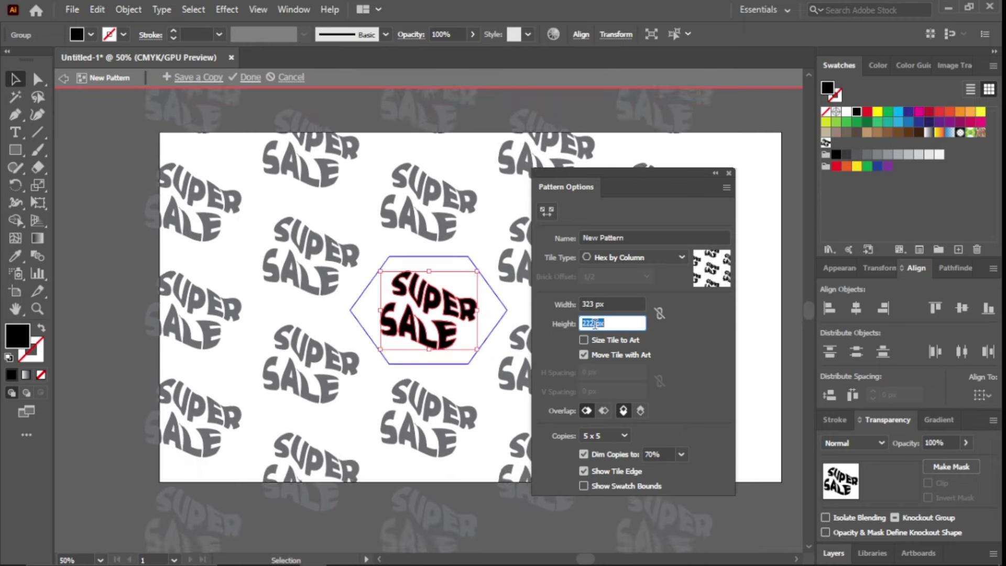
pyautogui.press('Down')
pyautogui.press('Down')
pyautogui.press('Down')
# - Reduce the tile height toward 163 px and the width to 250 px
pyautogui.press('Down')
pyautogui.press('Down')
pyautogui.press('Down')
pyautogui.press('Down')
pyautogui.press('Down')
pyautogui.press('Down')
pyautogui.press('Down')
pyautogui.press('Down')
pyautogui.press('Down')
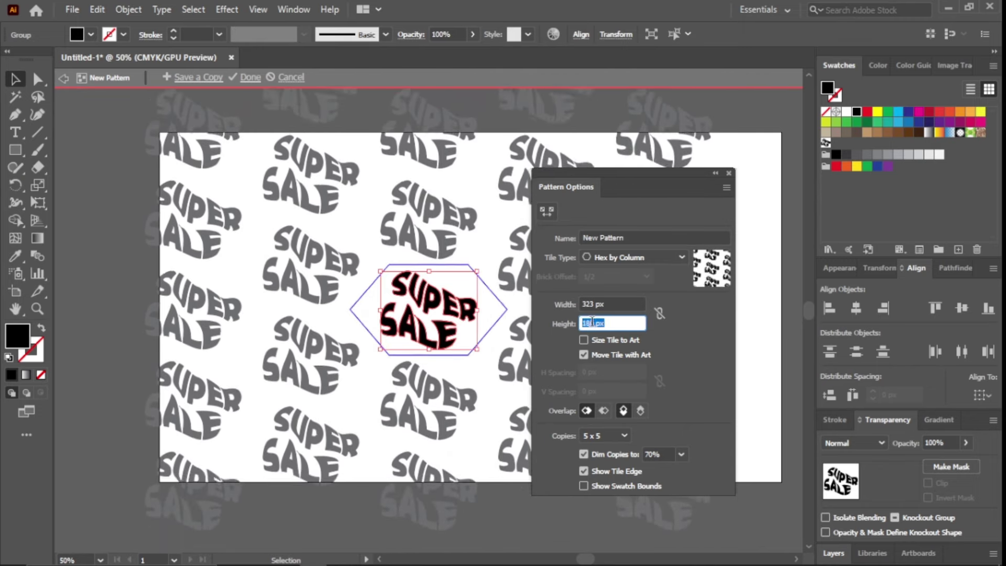
pyautogui.press('Down')
pyautogui.press('Down')
pyautogui.press('Down')
pyautogui.click(599, 304)
pyautogui.press('Down')
pyautogui.press('Down')
pyautogui.press('Down')
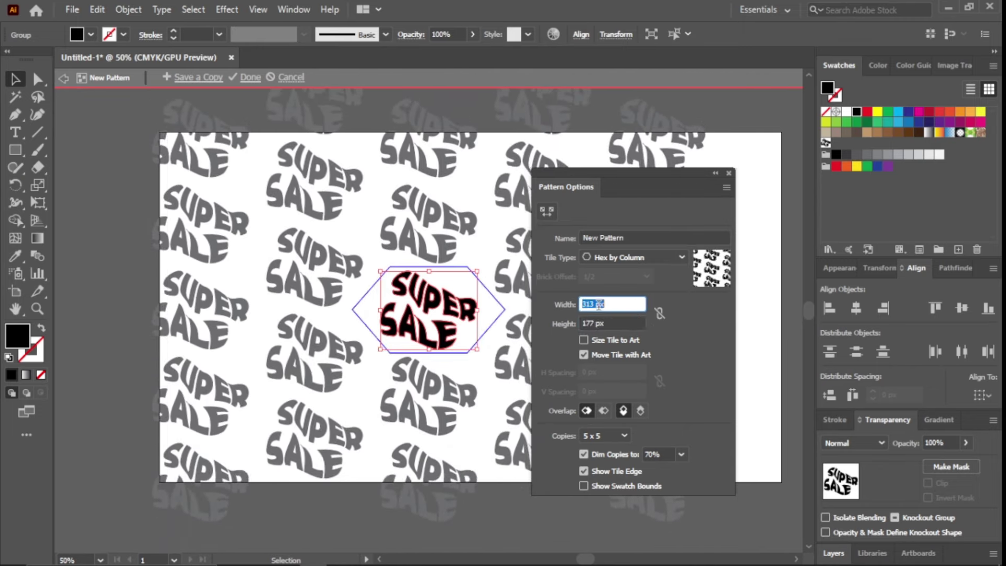
pyautogui.press('Down')
pyautogui.press('Down')
pyautogui.press('Down')
pyautogui.press('Down')
pyautogui.press('Down')
pyautogui.press('Down')
pyautogui.press('Down')
pyautogui.press('Down')
pyautogui.press('Down')
pyautogui.press('Down')
pyautogui.press('Down')
pyautogui.press('Down')
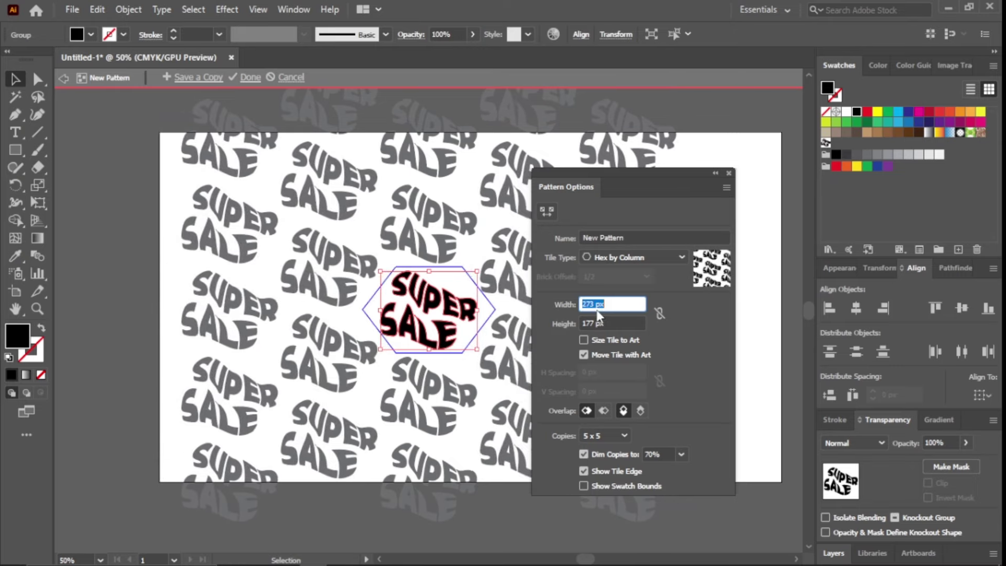
pyautogui.press('Down')
pyautogui.press('Down')
pyautogui.press('Down')
pyautogui.press('Down')
pyautogui.press('Down')
pyautogui.press('Down')
pyautogui.press('Down')
pyautogui.press('Down')
pyautogui.press('Down')
pyautogui.press('Down')
pyautogui.press('Down')
pyautogui.press('Down')
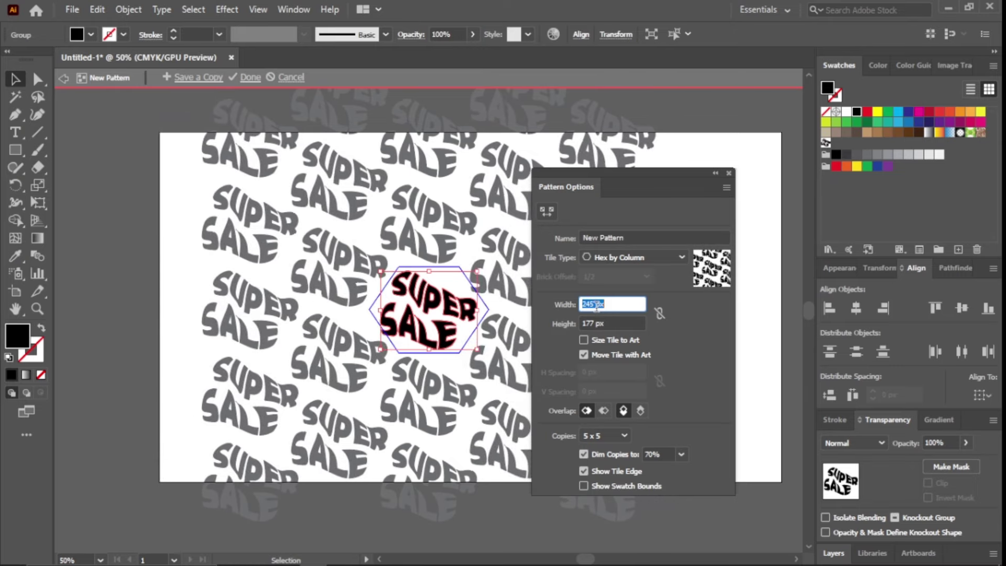
pyautogui.press('Tab')
pyautogui.press('Down')
pyautogui.press('Down')
pyautogui.press('Down')
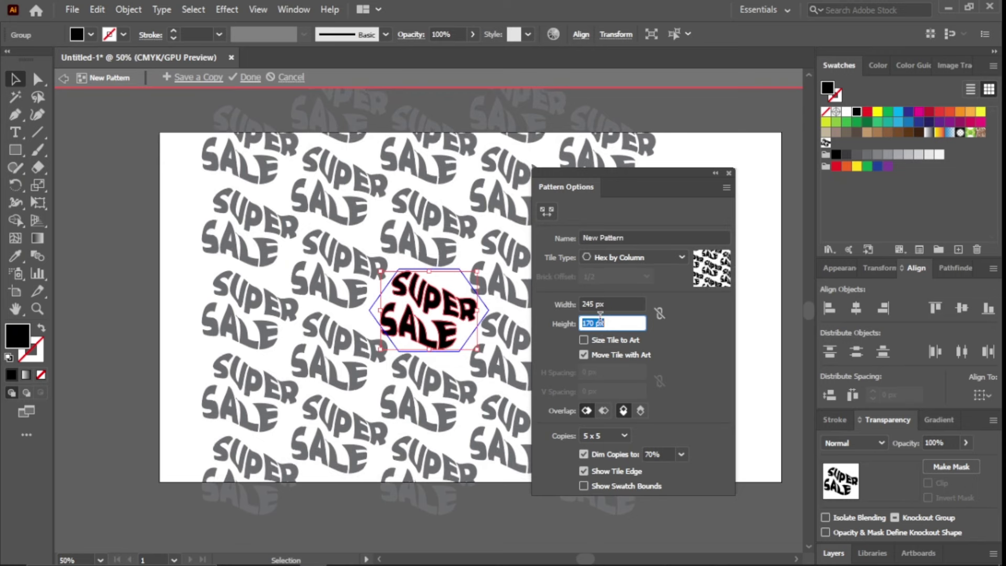
pyautogui.press('Down')
pyautogui.press('Down')
pyautogui.press('Down')
pyautogui.press('Down')
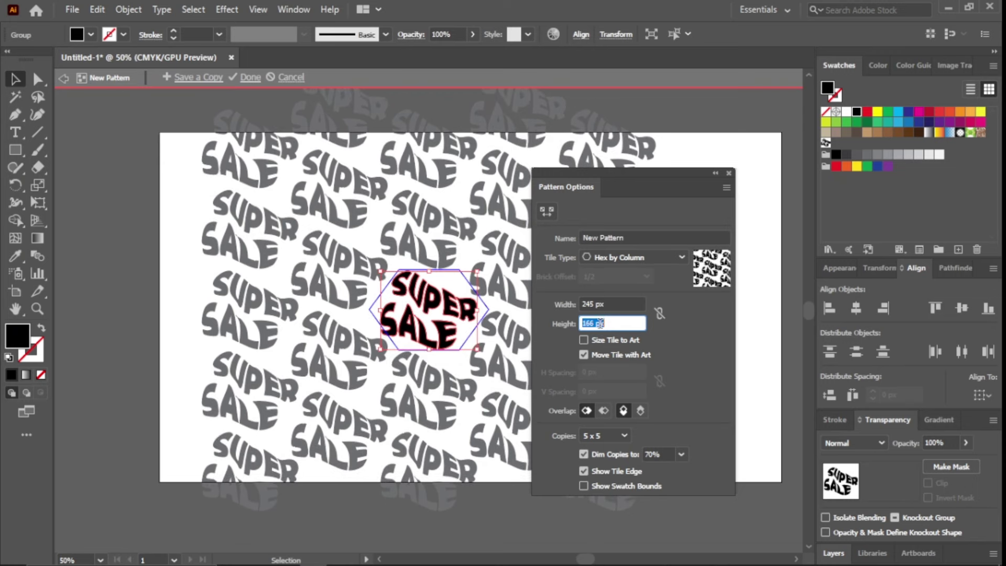
pyautogui.press('Down')
pyautogui.press('Down')
pyautogui.press('Down')
# - Fine-tune the pattern tile to 244 px wide by 163 px tall
pyautogui.press('Up')
pyautogui.click(606, 304)
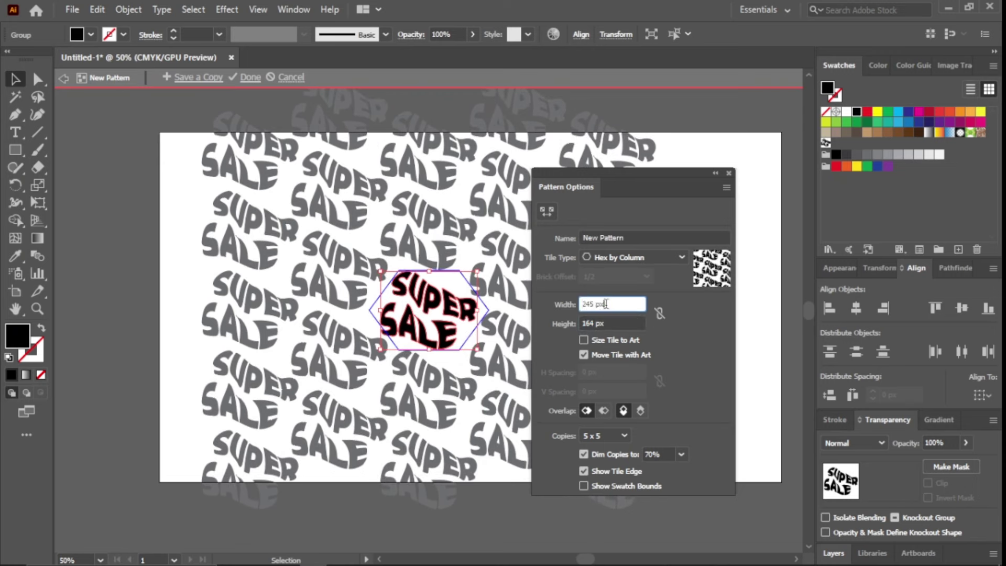
pyautogui.press('Down')
pyautogui.press('Down')
pyautogui.press('Down')
pyautogui.press('Down')
pyautogui.press('Down')
pyautogui.press('Down')
pyautogui.press('Down')
pyautogui.press('Down')
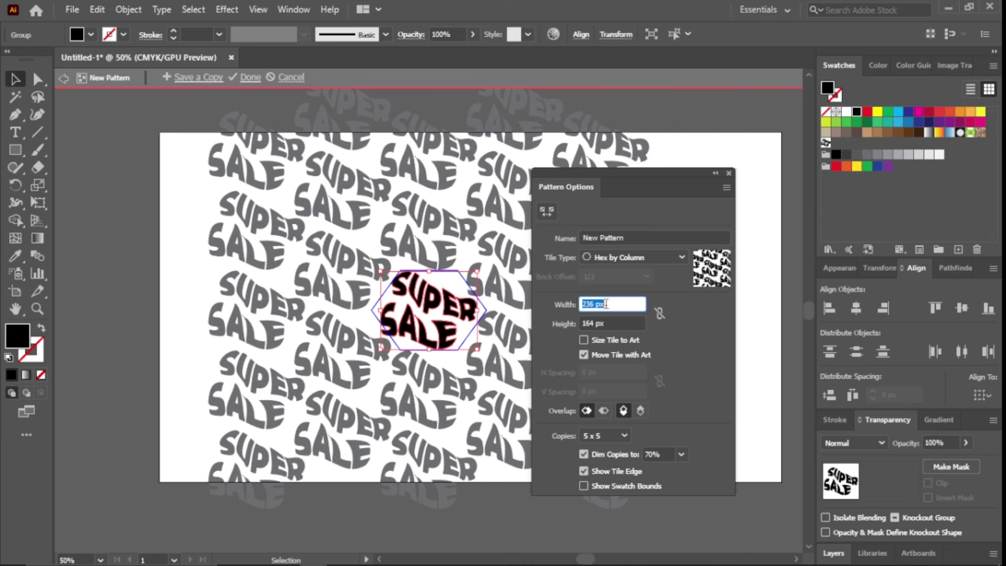
pyautogui.press('Up')
pyautogui.press('Up')
pyautogui.press('Up')
pyautogui.press('Up')
pyautogui.press('Up')
pyautogui.press('Up')
pyautogui.press('Up')
pyautogui.press('Up')
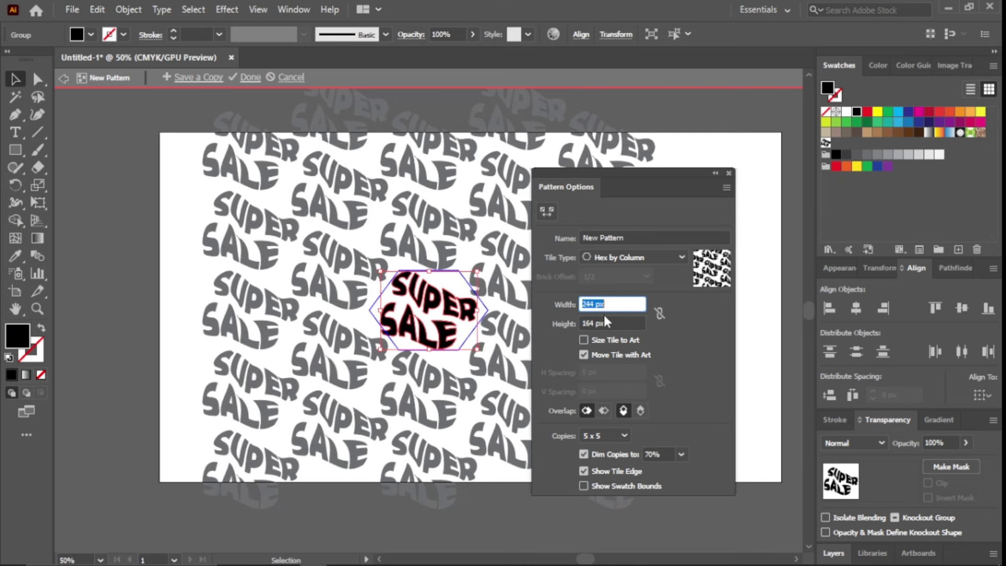
pyautogui.click(603, 324)
pyautogui.press('Down')
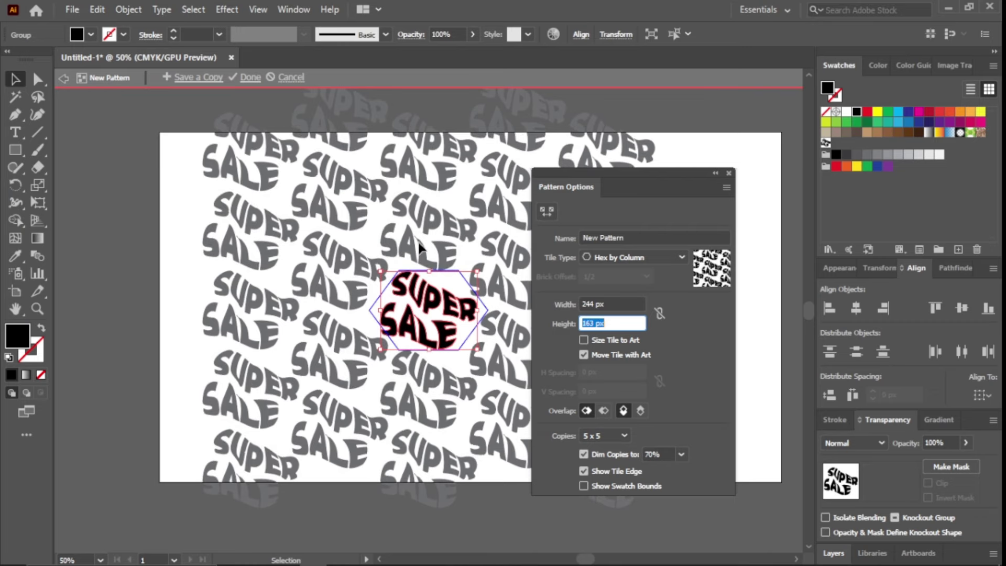
# - Exit pattern editing and delete the original SUPER SALE text from the artboard
pyautogui.click(250, 82)
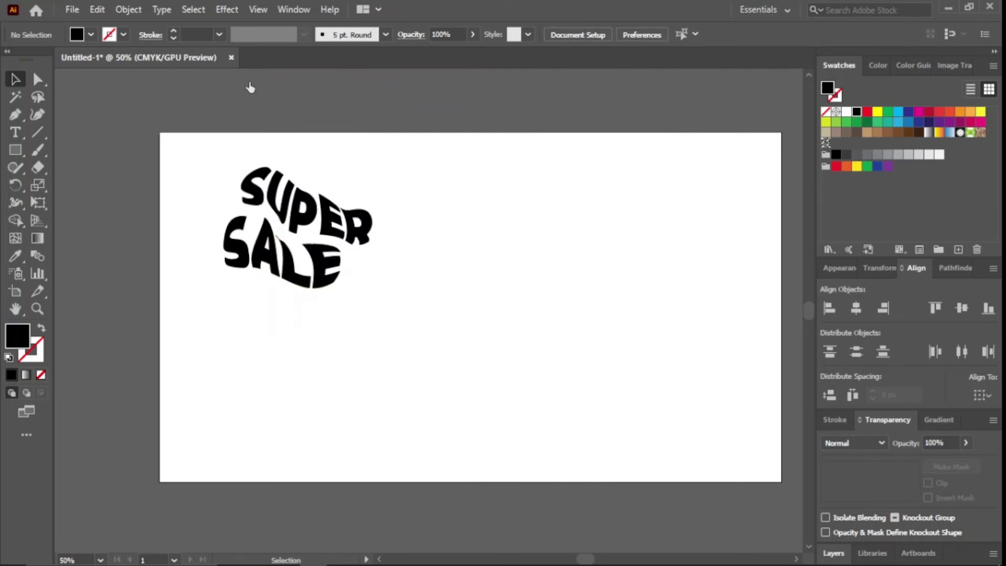
pyautogui.scroll(-2, 395, 342)
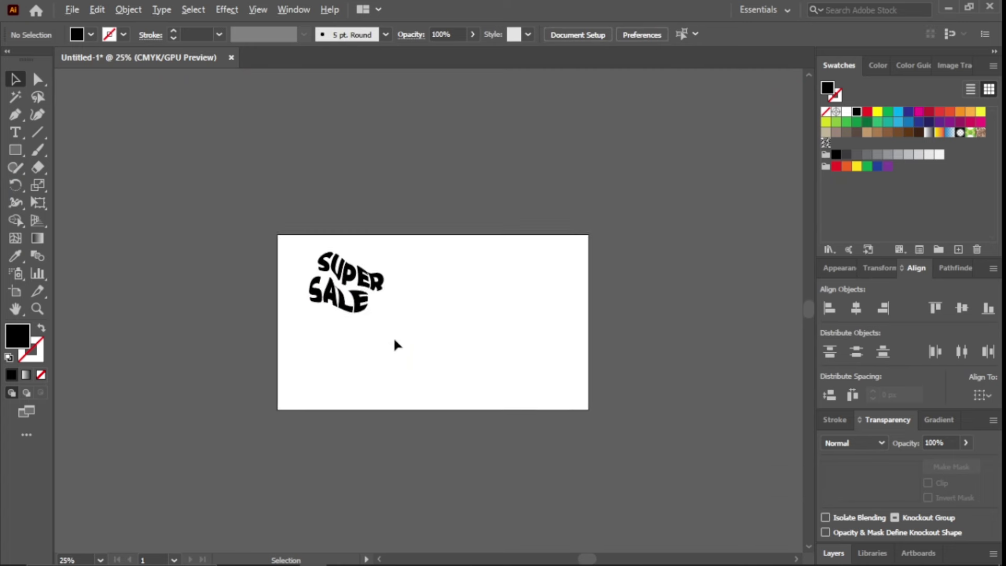
pyautogui.moveTo(360, 303); pyautogui.dragTo(167, 255)
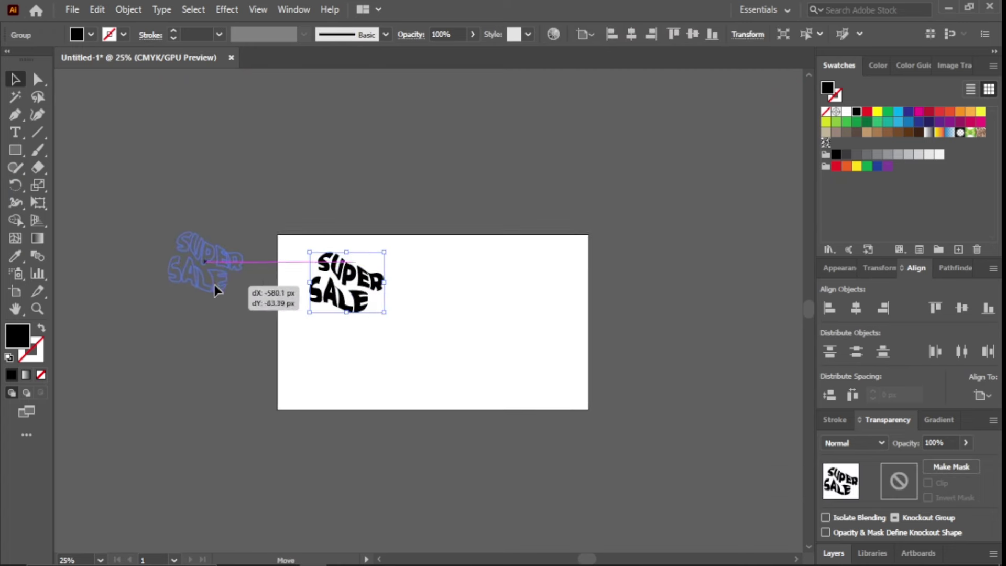
pyautogui.press('Delete')
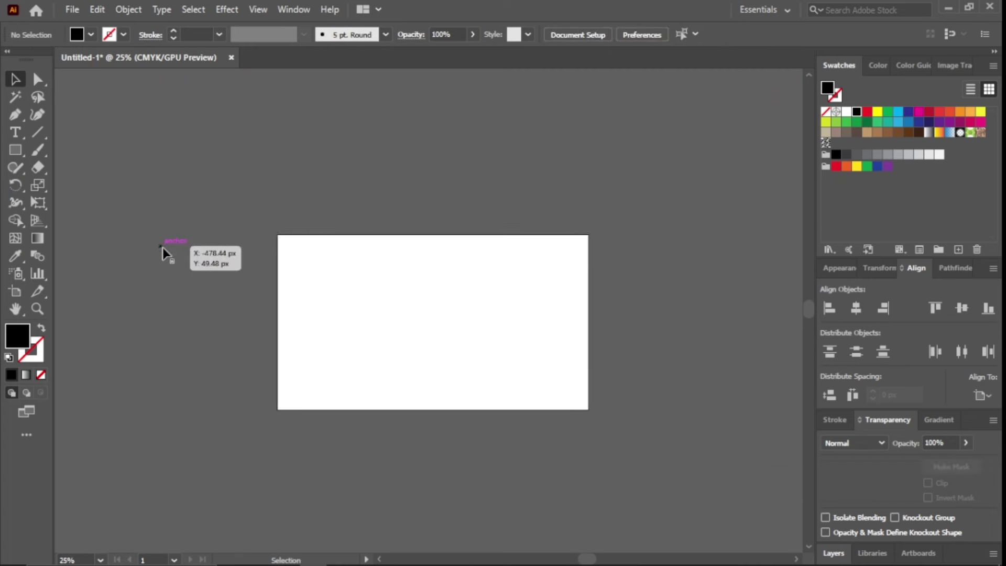
# - Draw a rectangle over the whole artboard and fill it with the new SUPER SALE pattern swatch
pyautogui.click(14, 151)
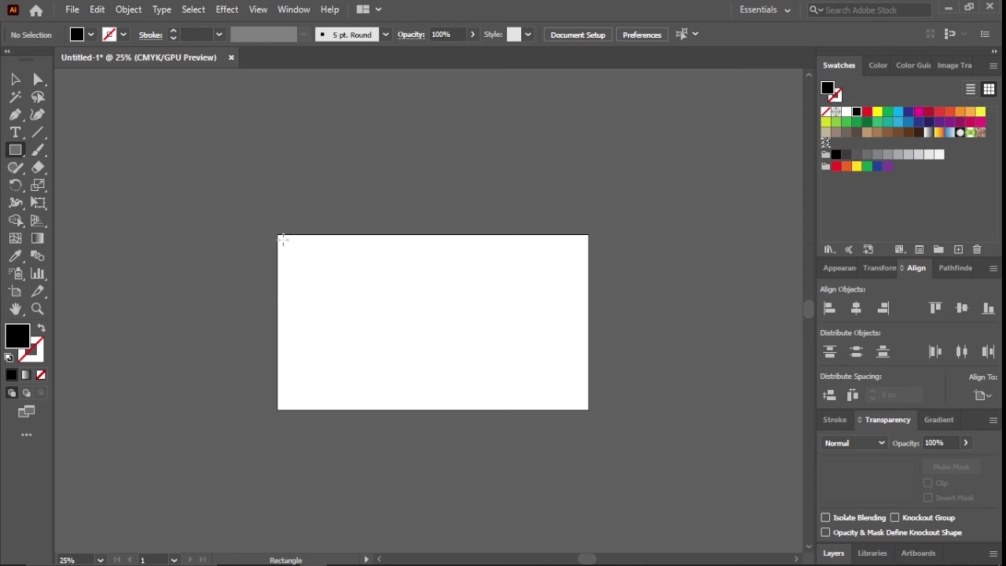
pyautogui.moveTo(277, 234); pyautogui.dragTo(590, 409)
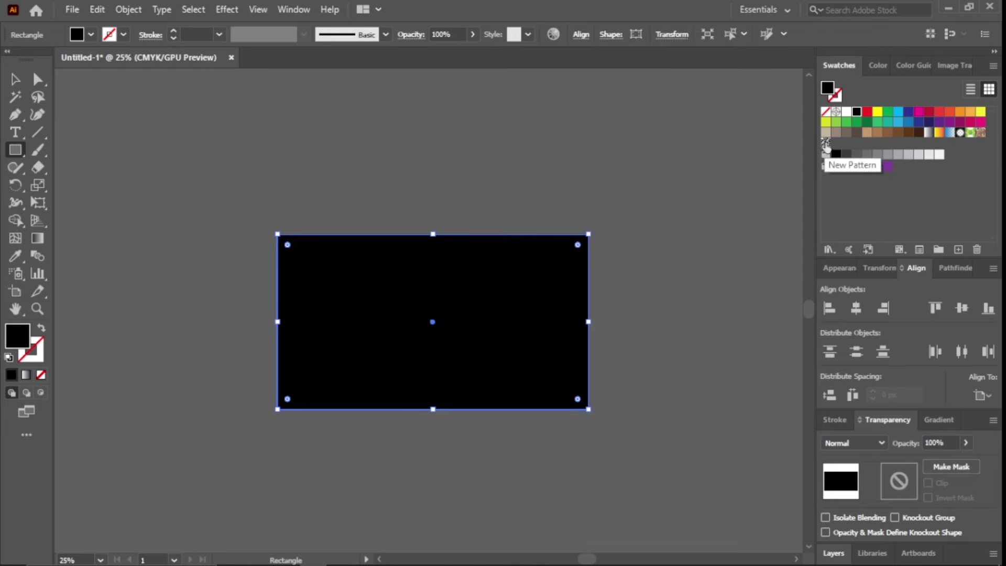
pyautogui.click(826, 143)
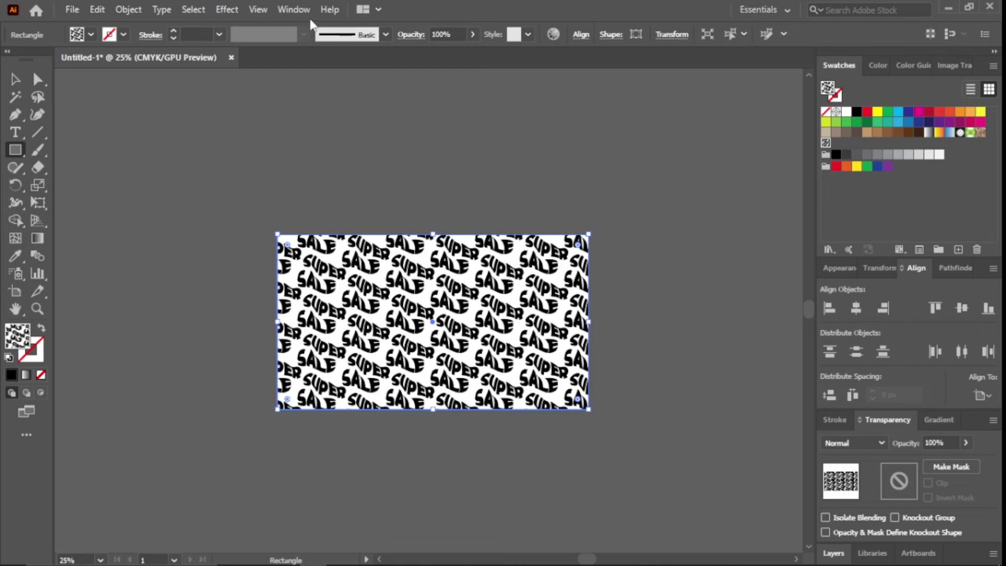
pyautogui.click(293, 10)
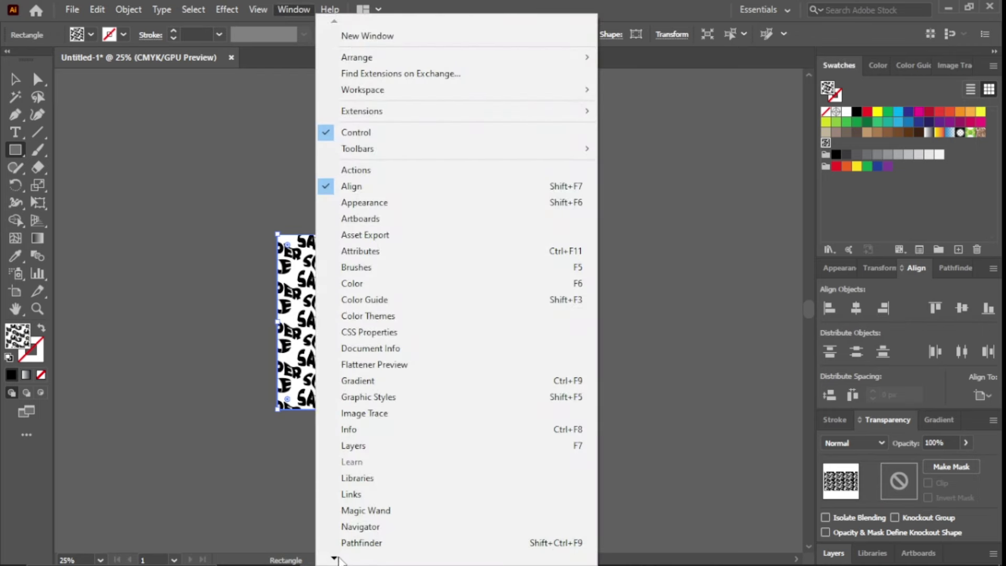
pyautogui.moveTo(335, 557)
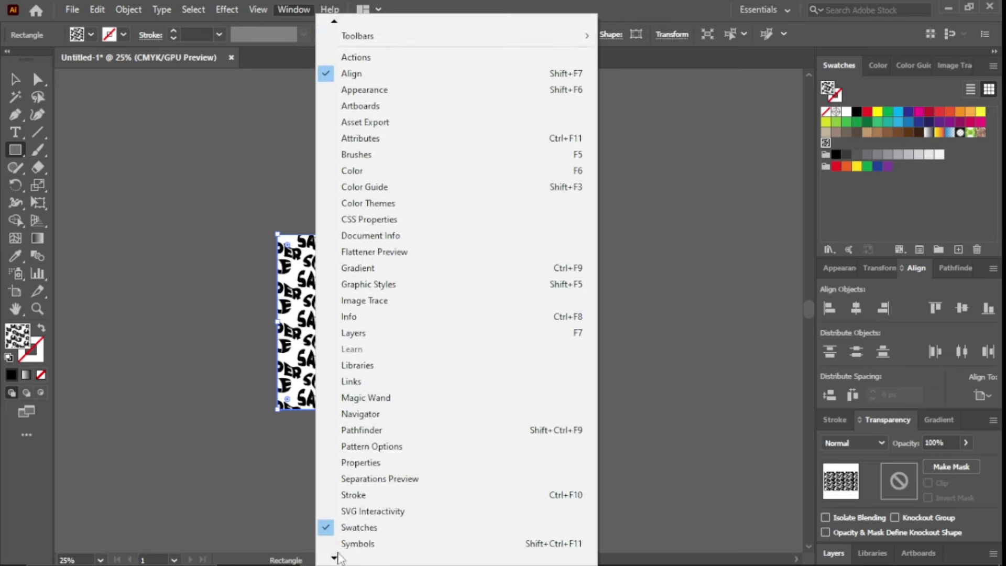
# - Cancel the panel list and Rectangle dialog, returning to the Selection tool
pyautogui.click(723, 196)
pyautogui.click(448, 387)
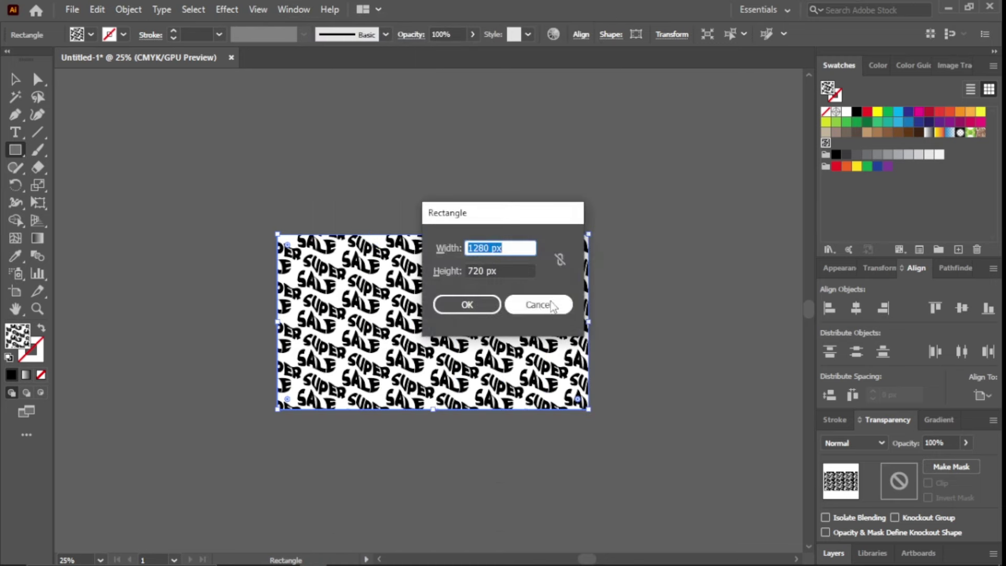
pyautogui.click(534, 301)
pyautogui.scroll(2, 411, 346)
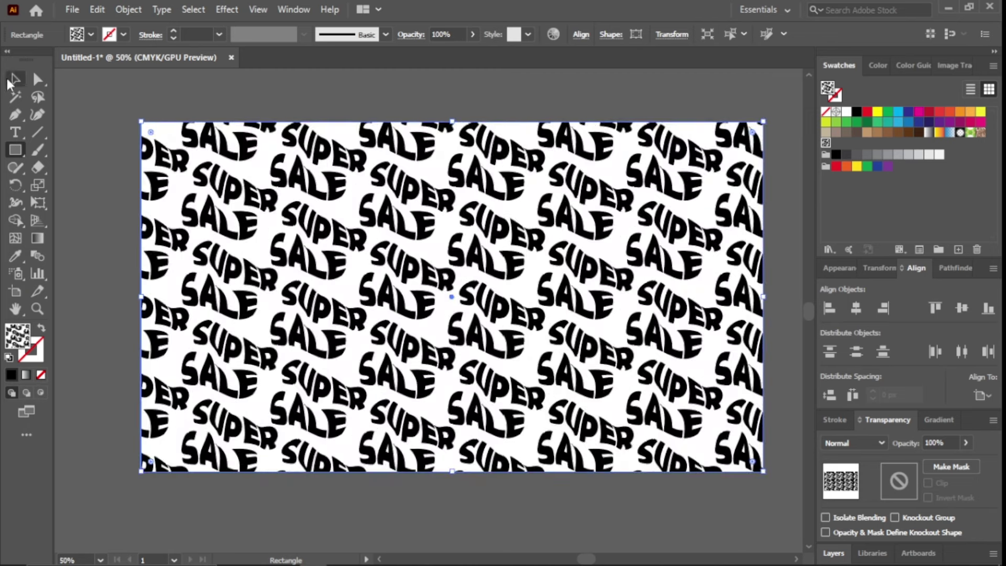
pyautogui.click(14, 78)
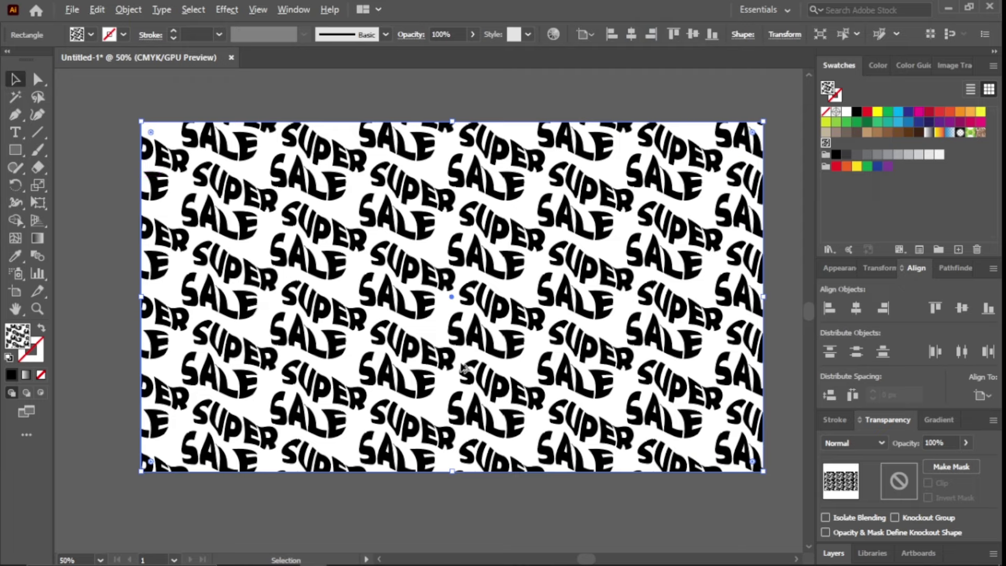
pyautogui.scroll(-2, 474, 365)
pyautogui.hscroll(2, 481, 363)
# - Stretch the pattern rectangle to the artboard's right edge for a 1280 px width
pyautogui.moveTo(542, 329)
pyautogui.mouseDown()
pyautogui.moveTo(768, 329)
pyautogui.moveTo(349, 324)
pyautogui.mouseUp()
pyautogui.moveTo(305, 374); pyautogui.dragTo(506, 338)
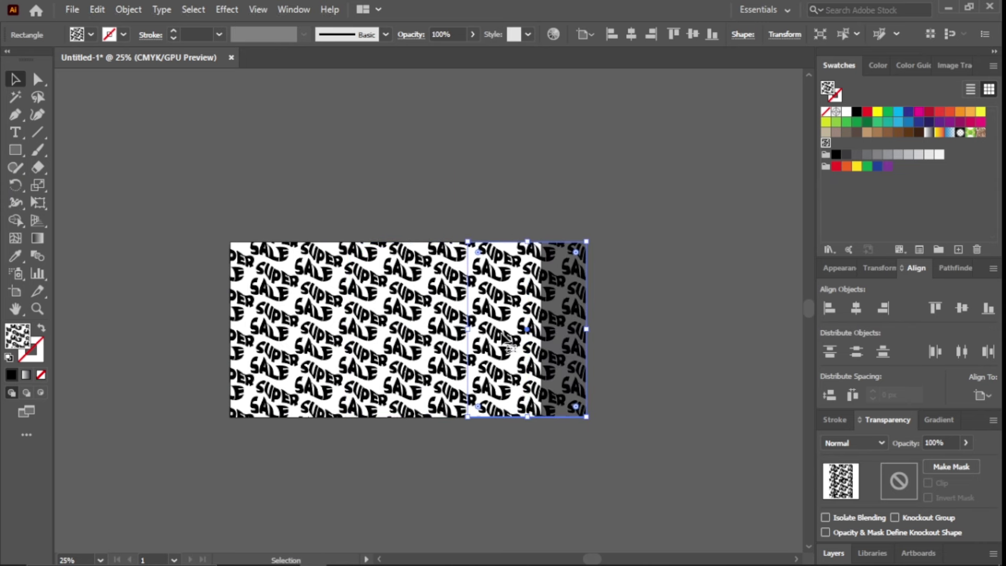
pyautogui.click(650, 309)
pyautogui.hotkey('ctrl', 'z')
pyautogui.hotkey('ctrl', 'z')
pyautogui.hotkey('ctrl', 'z')
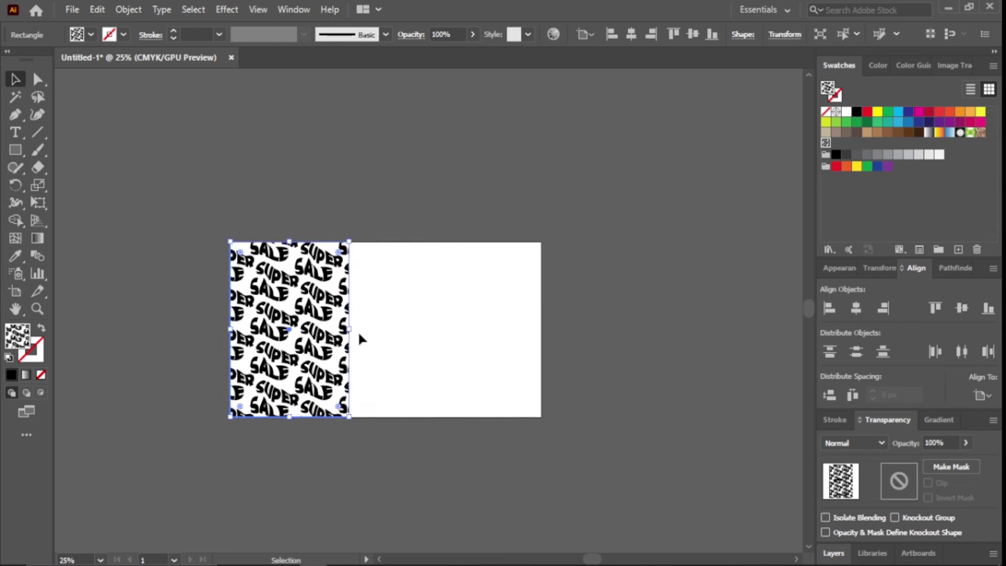
pyautogui.moveTo(350, 327); pyautogui.dragTo(541, 343)
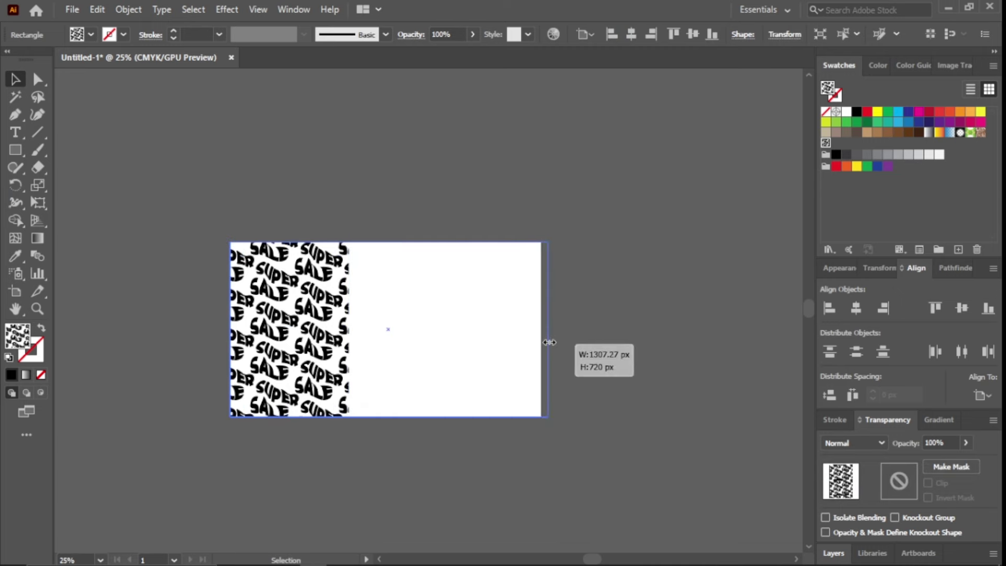
pyautogui.keyDown('alt'); pyautogui.scroll(1, 460, 360); pyautogui.keyUp('alt')
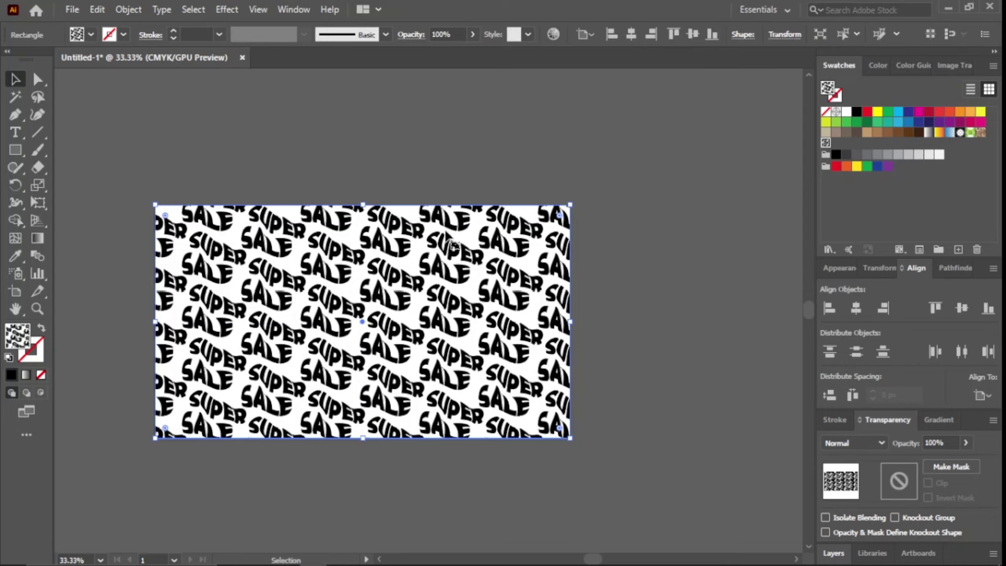
pyautogui.press('ctrl')
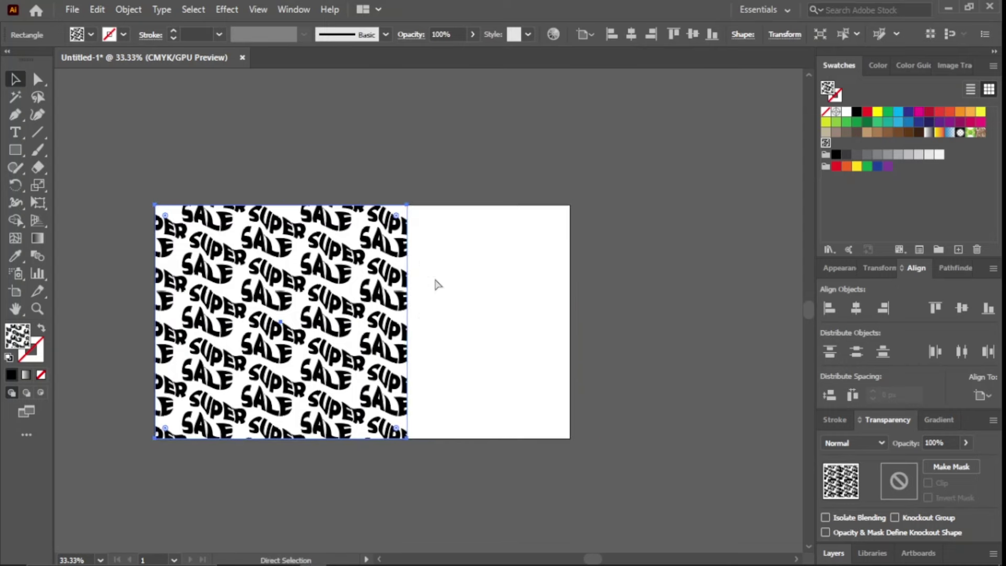
pyautogui.click(464, 149)
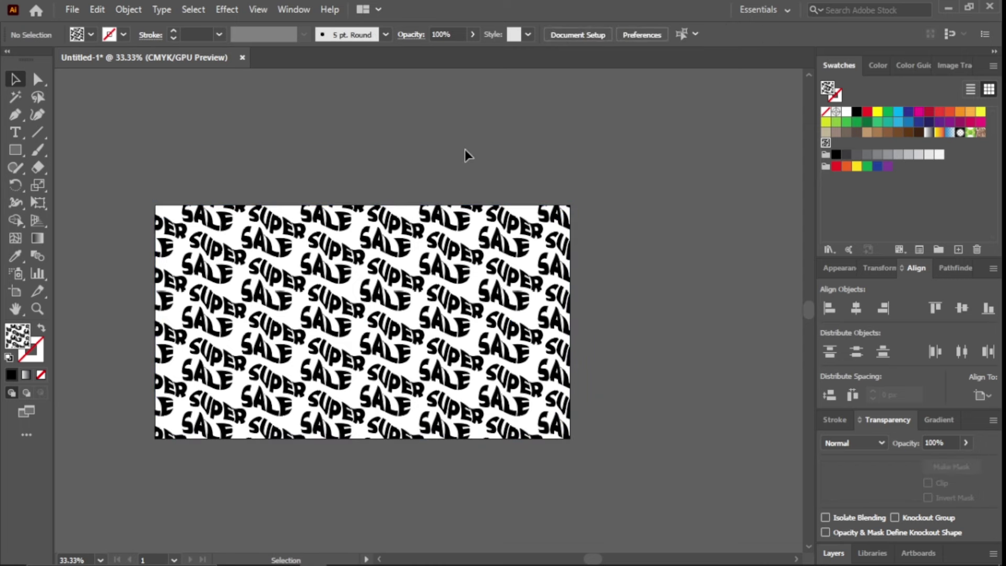
pyautogui.scroll(-4, 316, 268)
# - Edit the SUPER SALE pattern swatch so its lettering is white, then finish editing
pyautogui.click(314, 265)
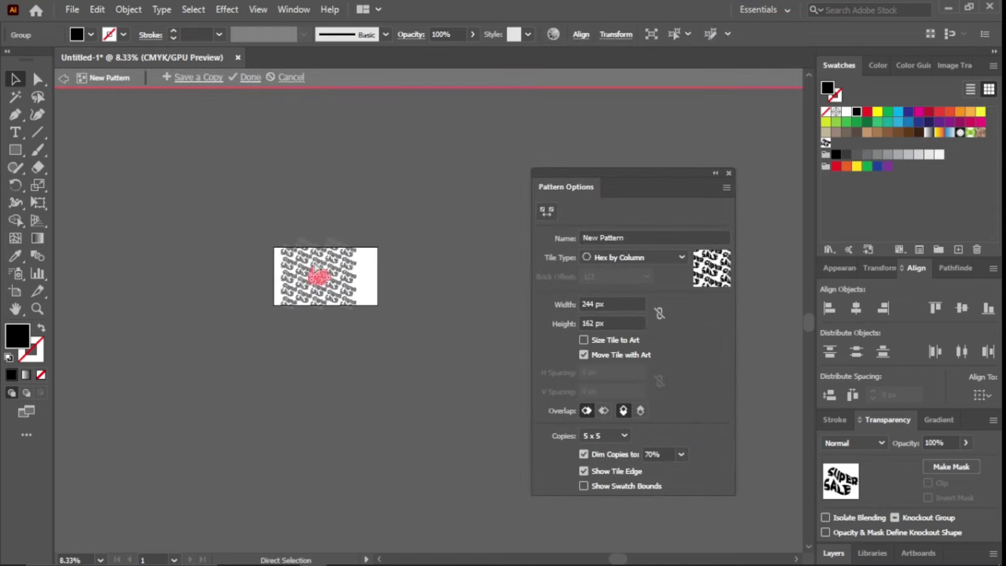
pyautogui.scroll(4, 319, 272)
pyautogui.scroll(2, 322, 294)
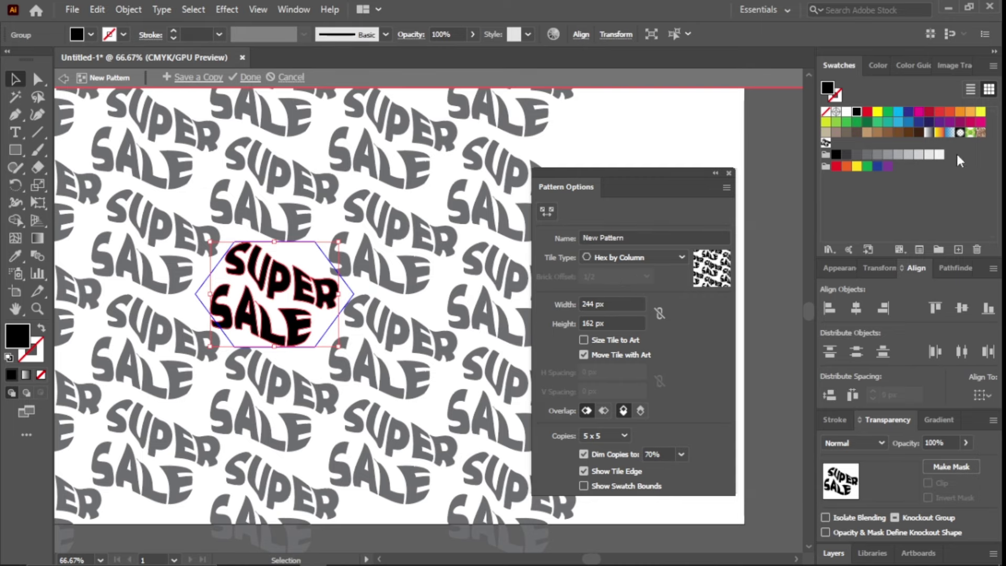
pyautogui.click(845, 111)
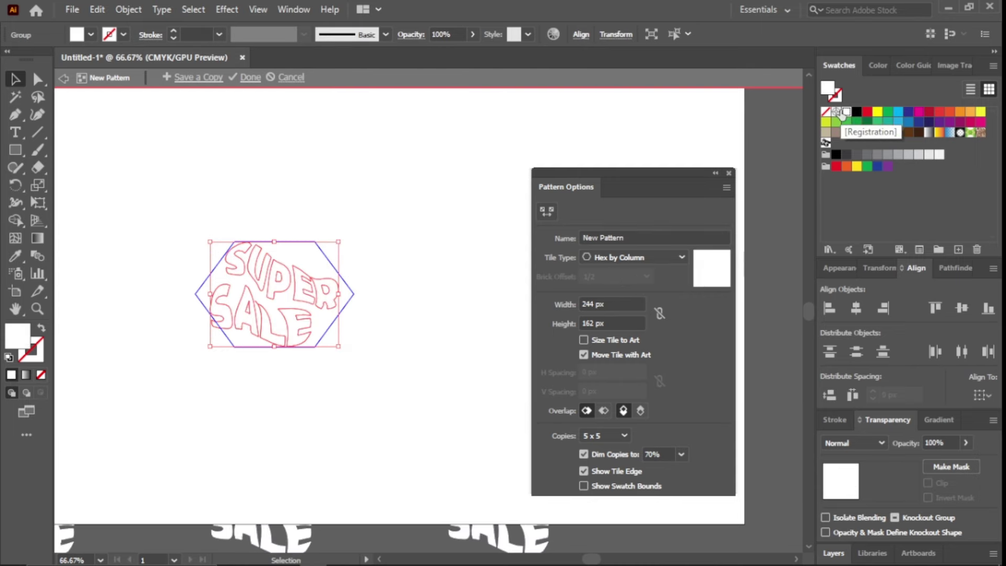
pyautogui.click(250, 77)
# - Move the original SUPER SALE text off to the left of the artboard
pyautogui.hotkey('ctrl', '-')
pyautogui.hotkey('ctrl', '-')
pyautogui.hotkey('ctrl', '-')
pyautogui.moveTo(346, 220); pyautogui.dragTo(327, 221)
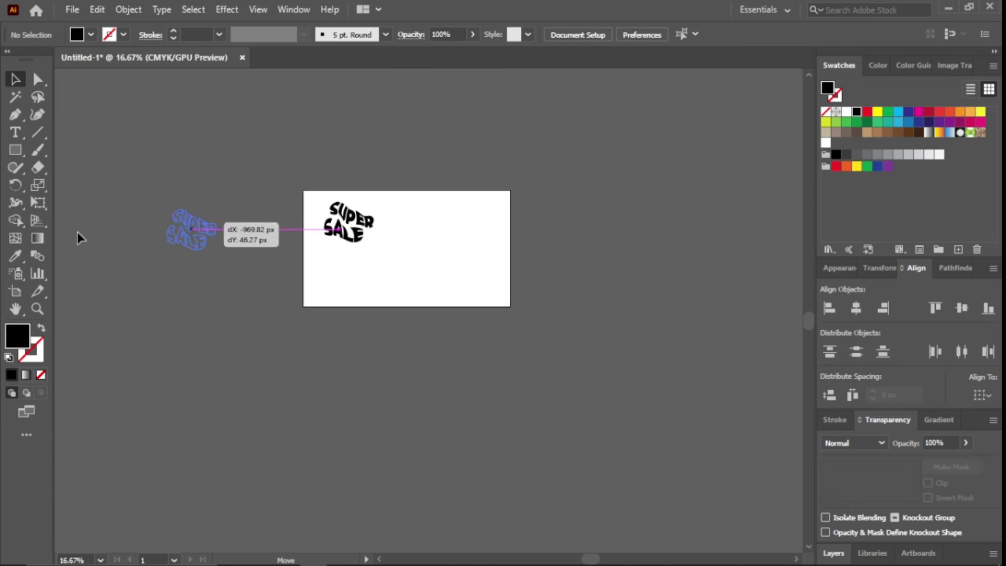
pyautogui.moveTo(250, 220); pyautogui.dragTo(78, 233)
pyautogui.click(81, 194)
pyautogui.scroll(1, 328, 210)
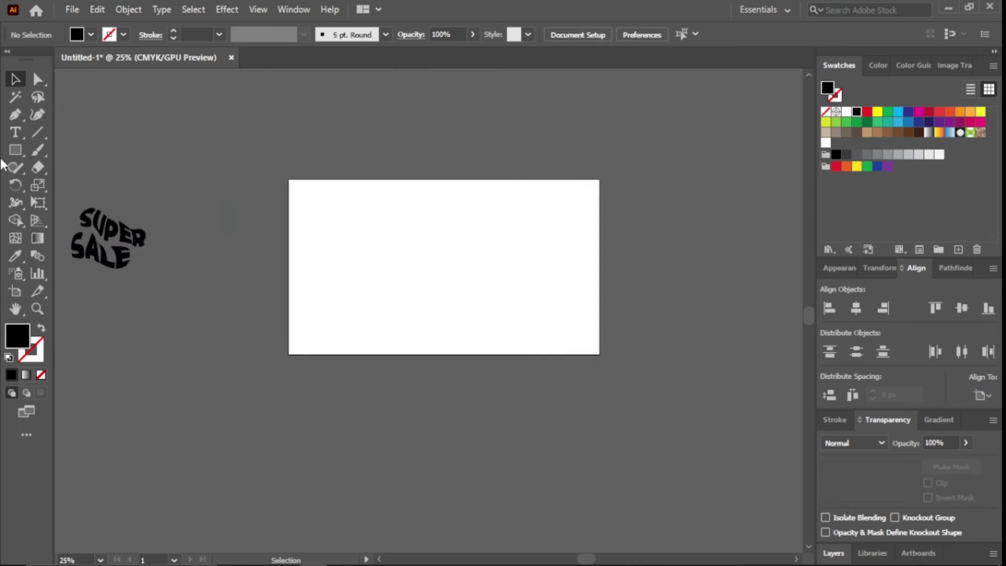
# - Draw a rectangle covering the whole artboard and select it
pyautogui.click(16, 150)
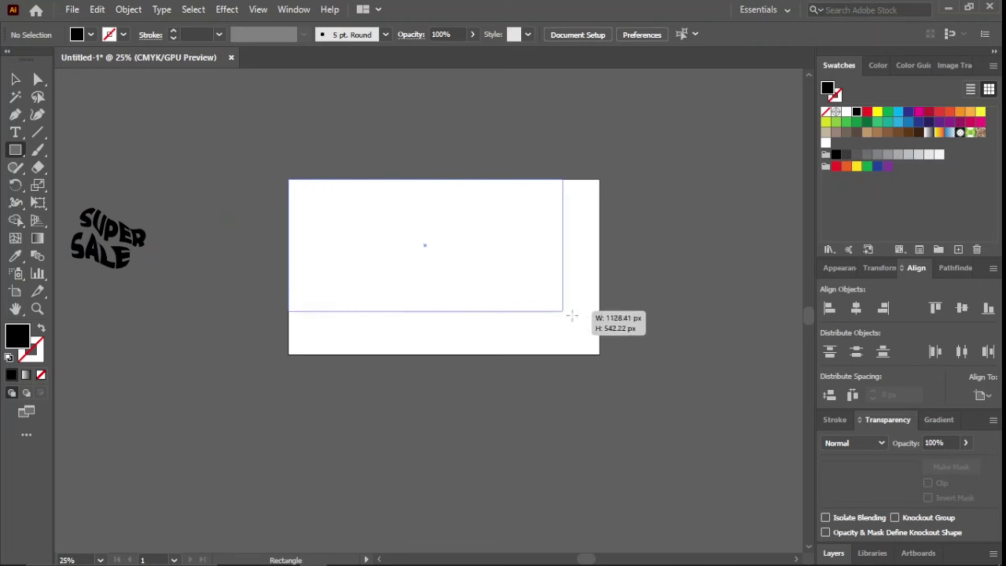
pyautogui.moveTo(287, 180); pyautogui.dragTo(600, 355)
pyautogui.press('v')
pyautogui.click(496, 250)
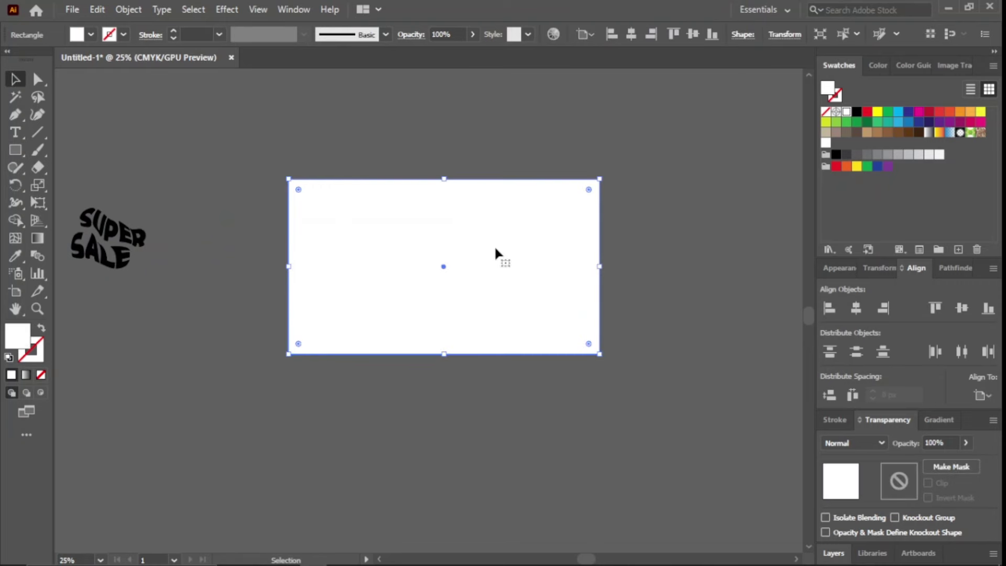
# - Drag the New Pattern swatch toward the rectangle, undoing the stray pattern tile it drops
pyautogui.click(825, 143)
pyautogui.moveTo(824, 148); pyautogui.dragTo(404, 285)
pyautogui.moveTo(314, 240); pyautogui.dragTo(638, 235)
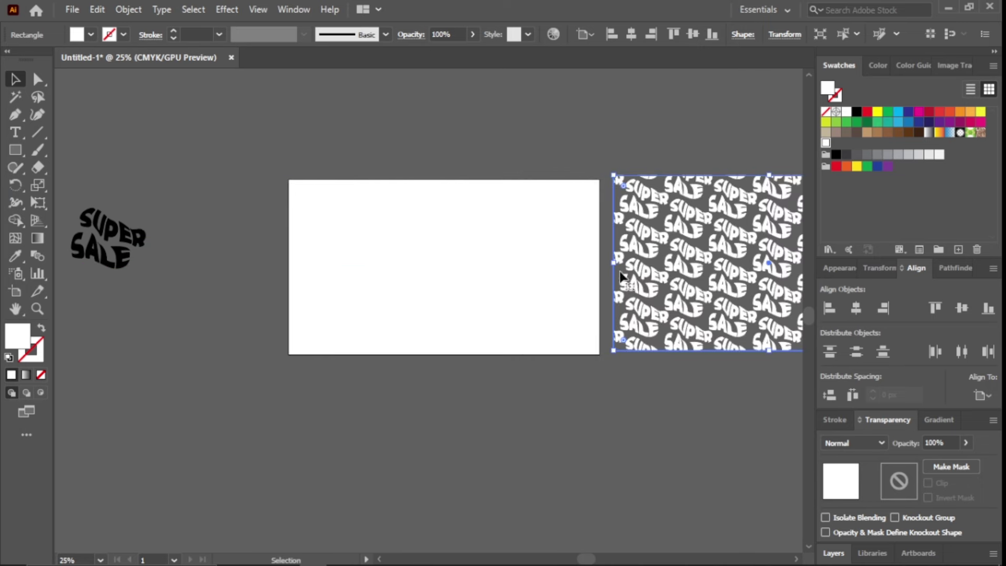
pyautogui.hotkey('ctrl', 'z')
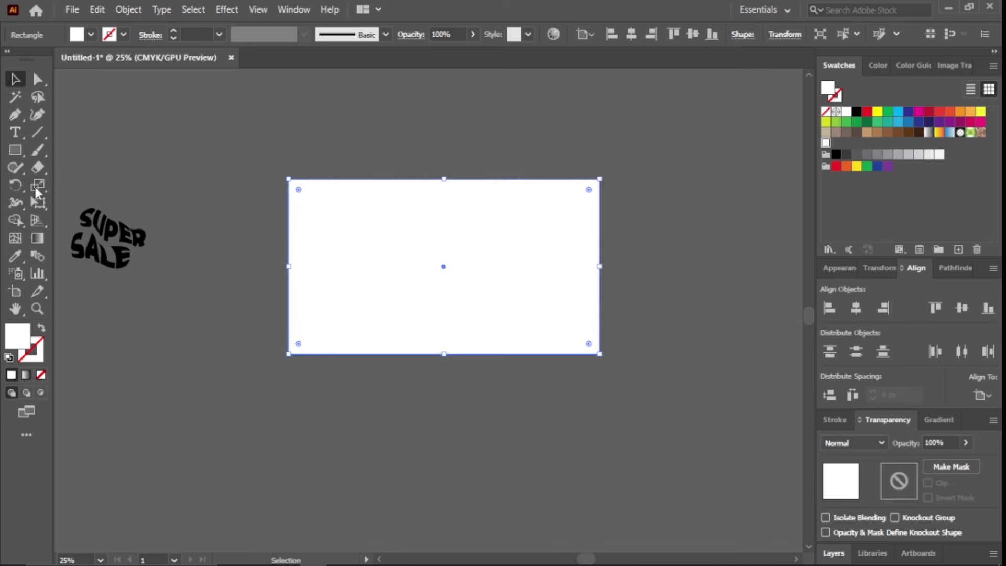
pyautogui.click(15, 150)
# - Draw another rectangle over the whole artboard and fill it with red
pyautogui.click(54, 153)
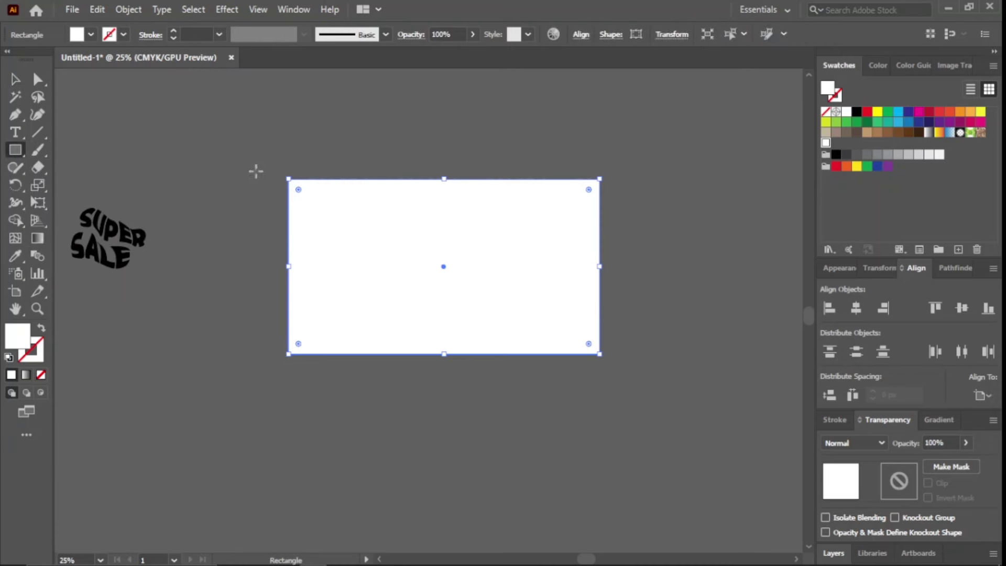
pyautogui.moveTo(289, 180)
pyautogui.mouseDown()
pyautogui.moveTo(552, 296)
pyautogui.moveTo(600, 355)
pyautogui.mouseUp()
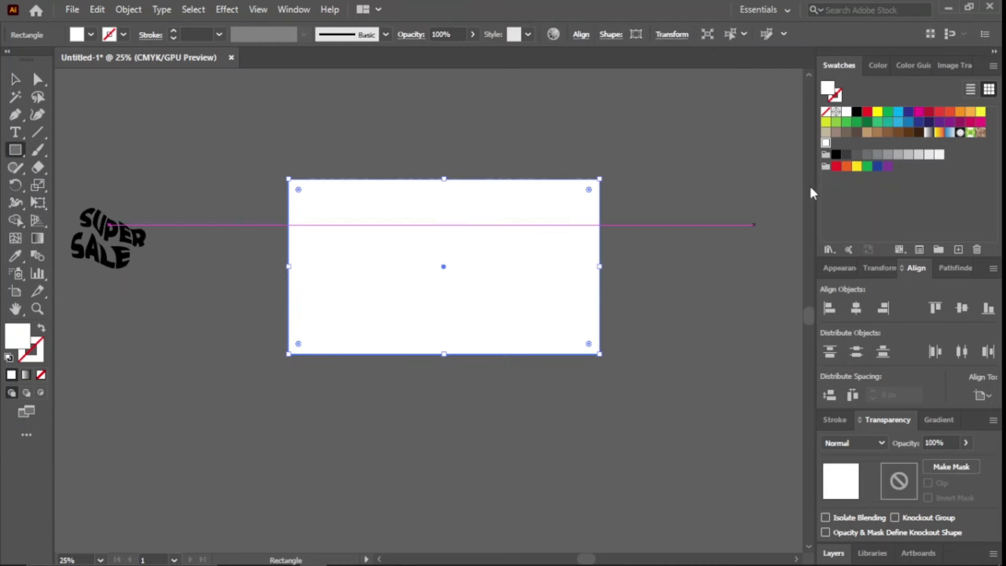
pyautogui.click(836, 166)
pyautogui.press('v')
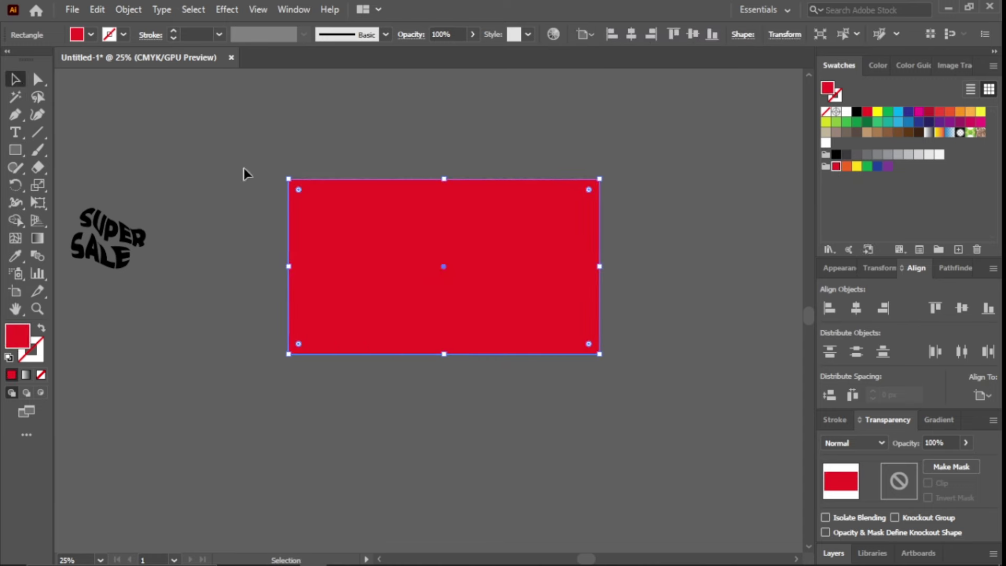
# - Send the red rectangle behind the pattern and select the leftover SUPER SALE text
pyautogui.rightClick(350, 242)
pyautogui.moveTo(391, 490)
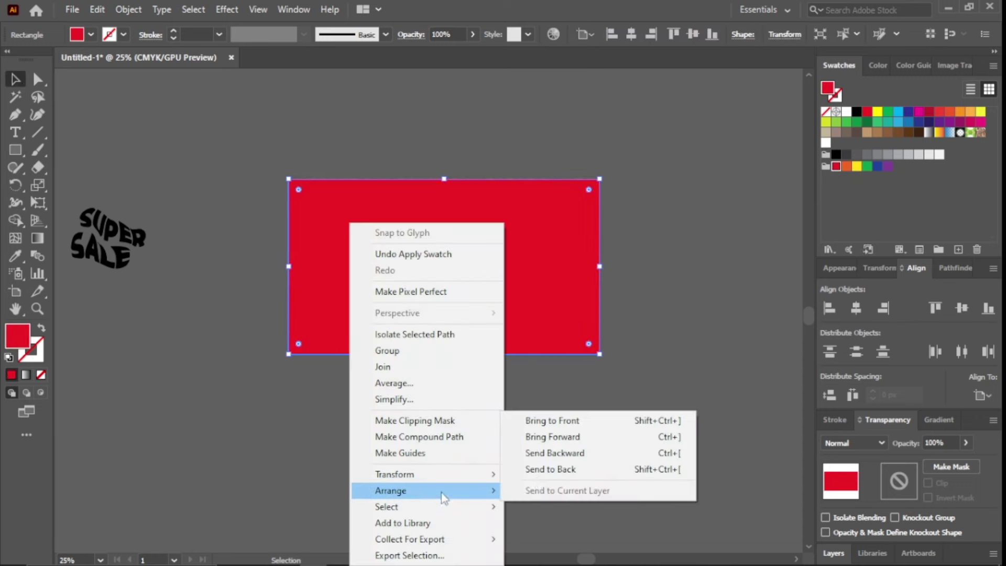
pyautogui.click(548, 468)
pyautogui.click(488, 398)
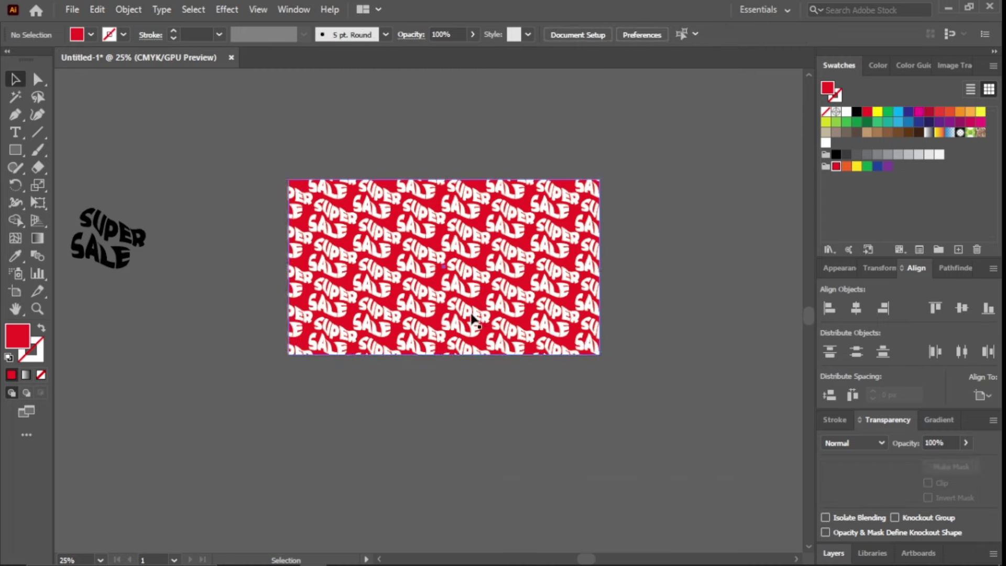
pyautogui.moveTo(63, 199); pyautogui.dragTo(182, 307)
pyautogui.press('Delete')
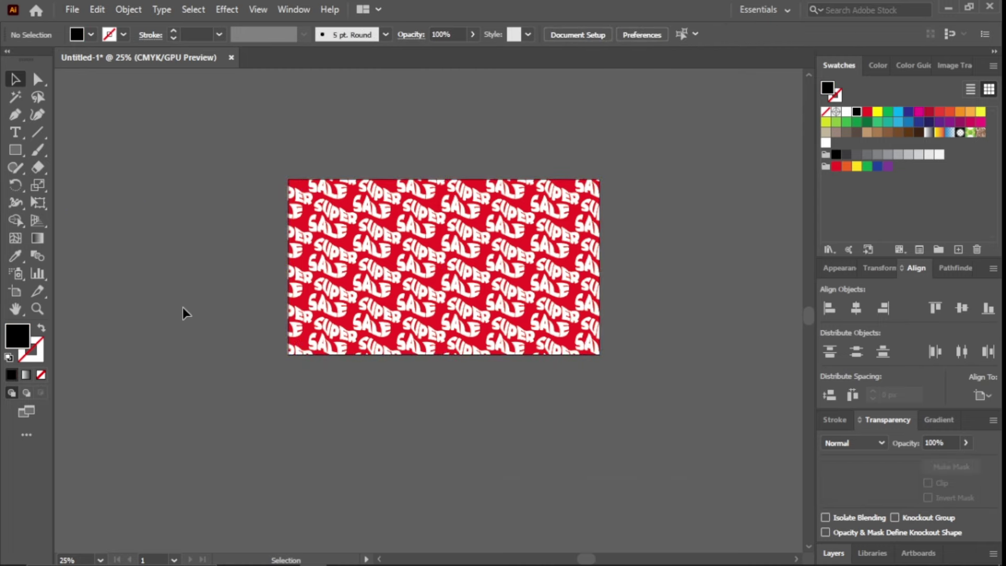
pyautogui.scroll(1, 417, 276)
pyautogui.hscroll(1, 418, 277)
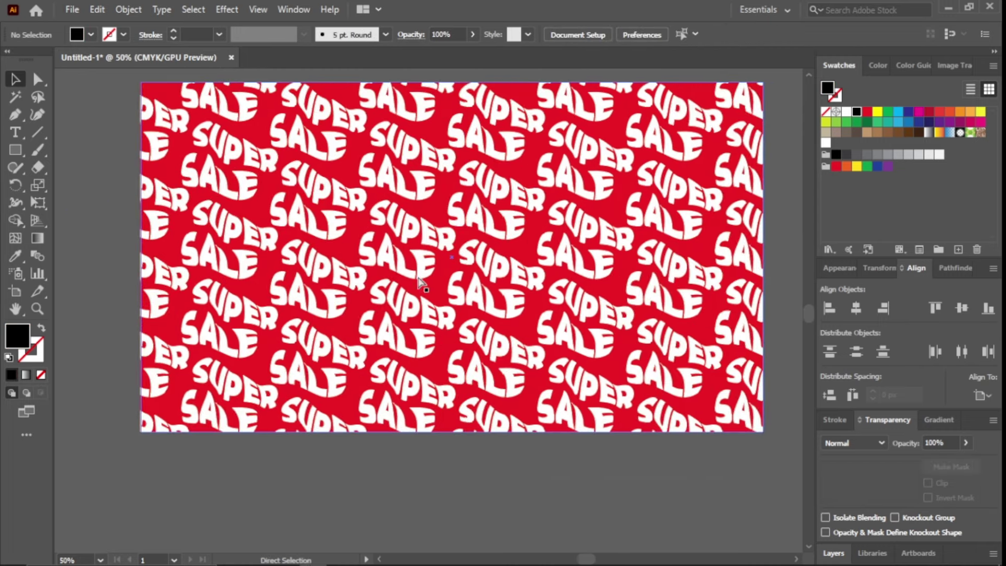
pyautogui.hscroll(2, 419, 283)
pyautogui.hscroll(-1, 422, 283)
pyautogui.scroll(1, 369, 307)
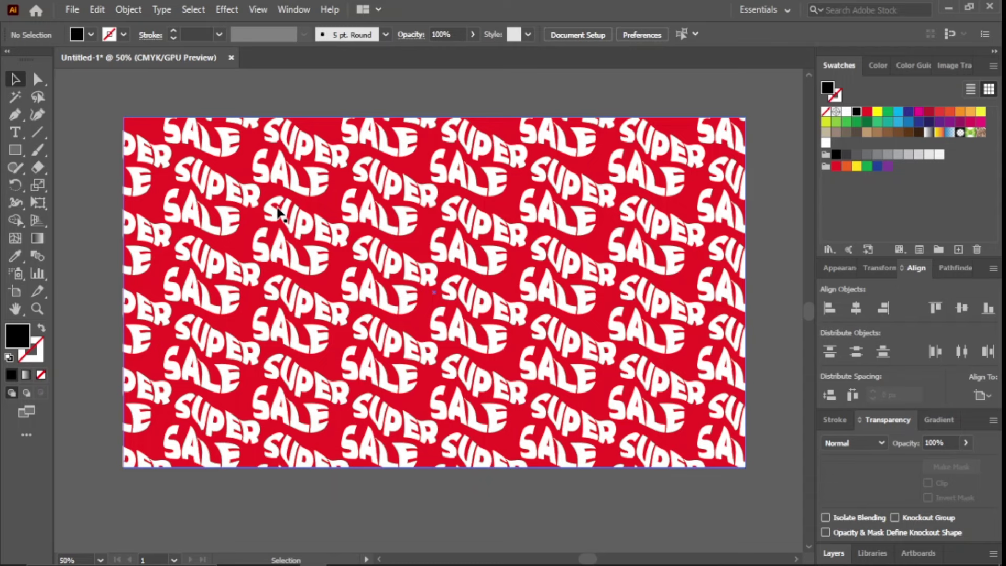
pyautogui.scroll(-1, 393, 273)
pyautogui.scroll(2, 393, 273)
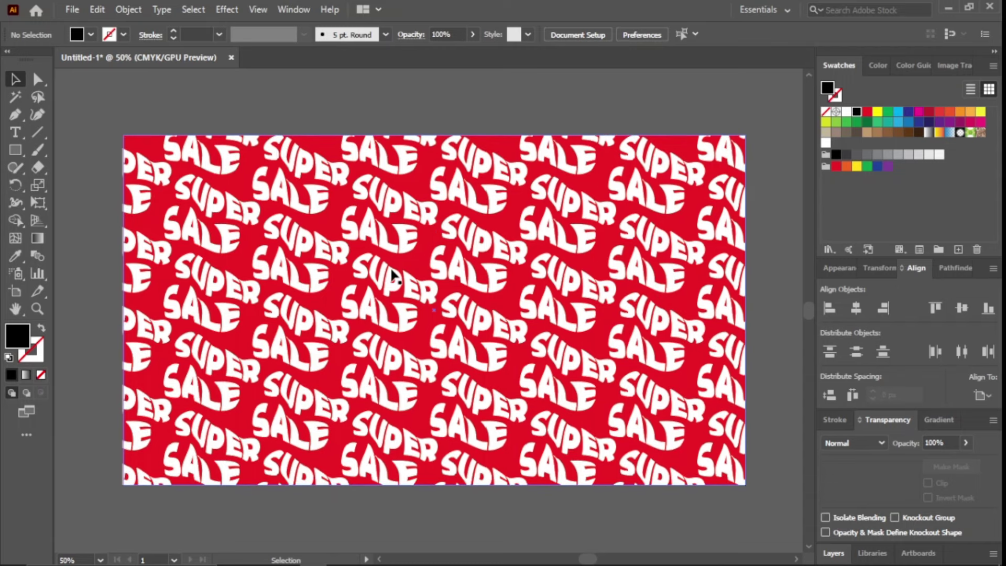